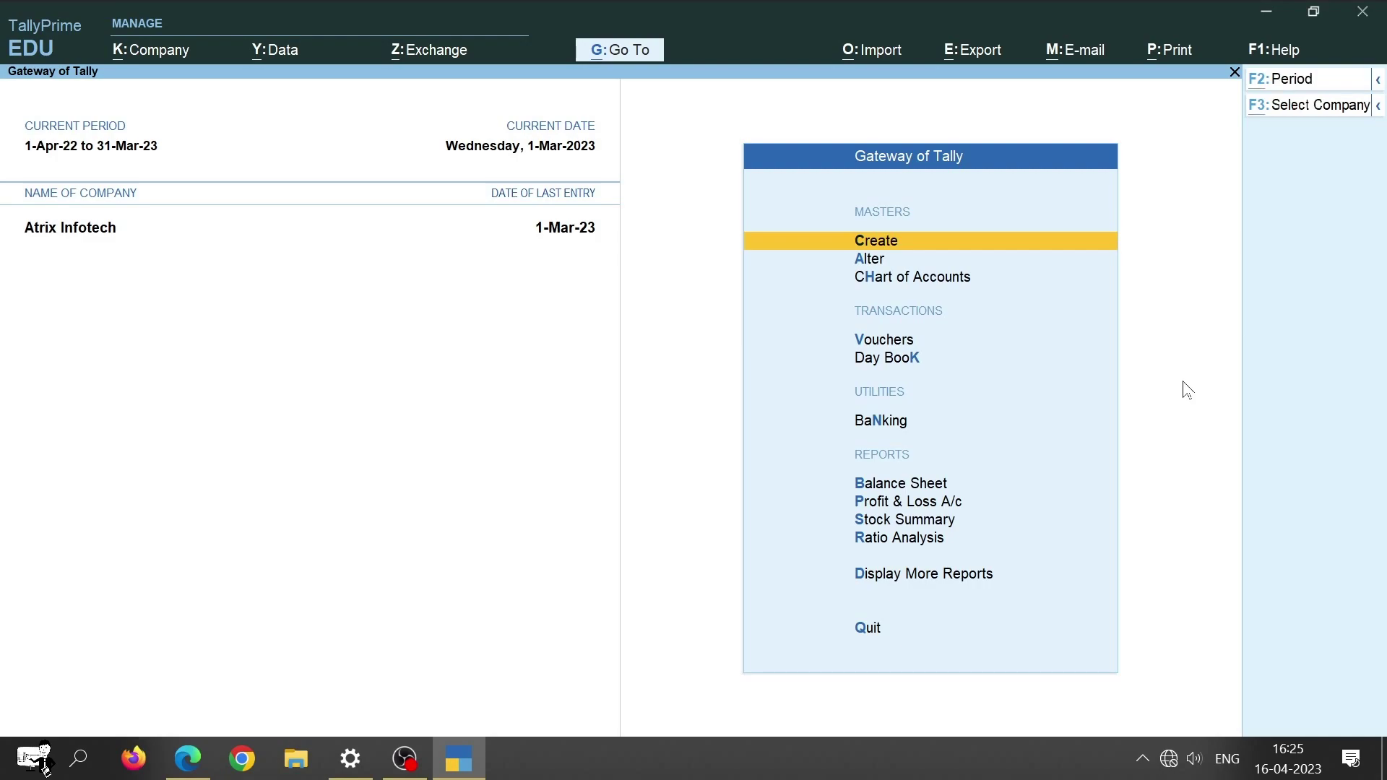
Step: Review the journal voucher scenario, create a ledger named WBSEDCL under Sundry Creditors, and return to the Gateway of Tally
key(alt+Tab)
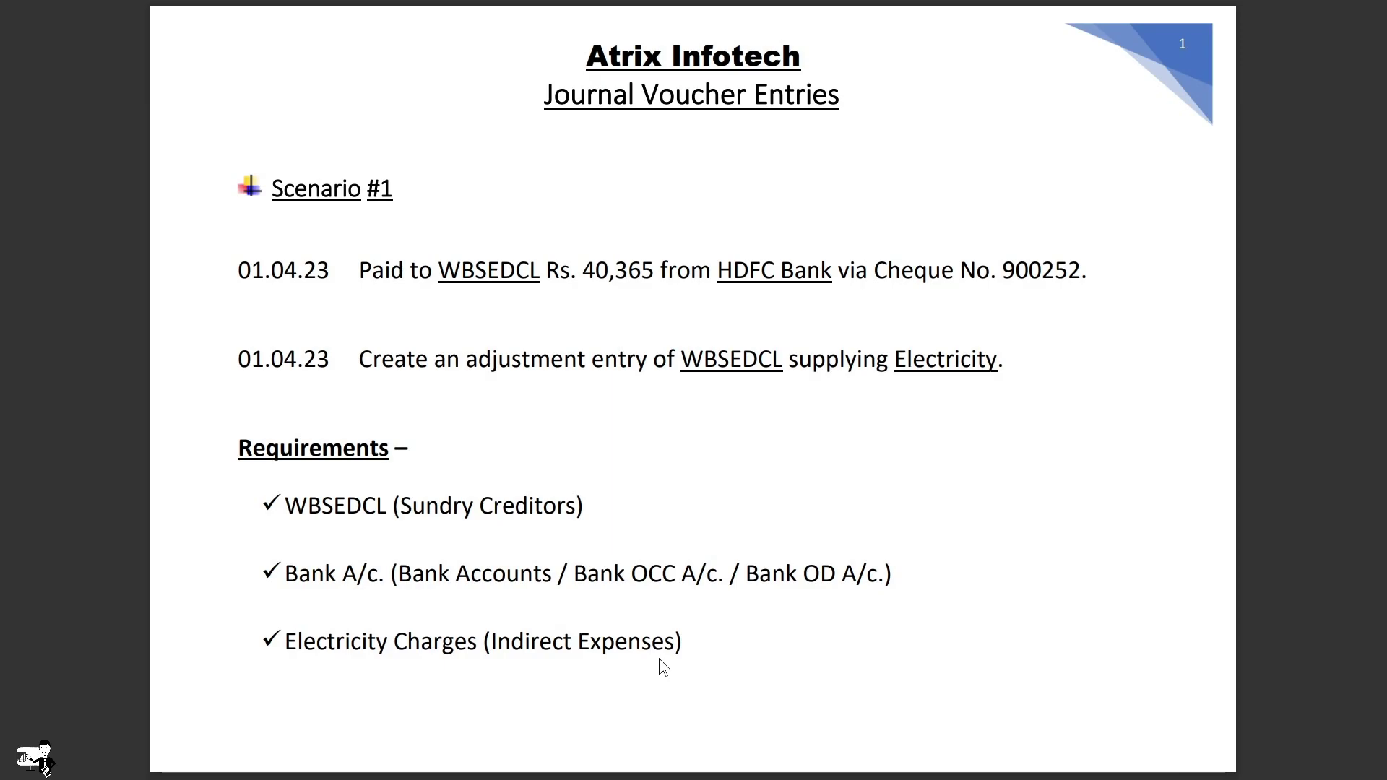
key(alt+Tab)
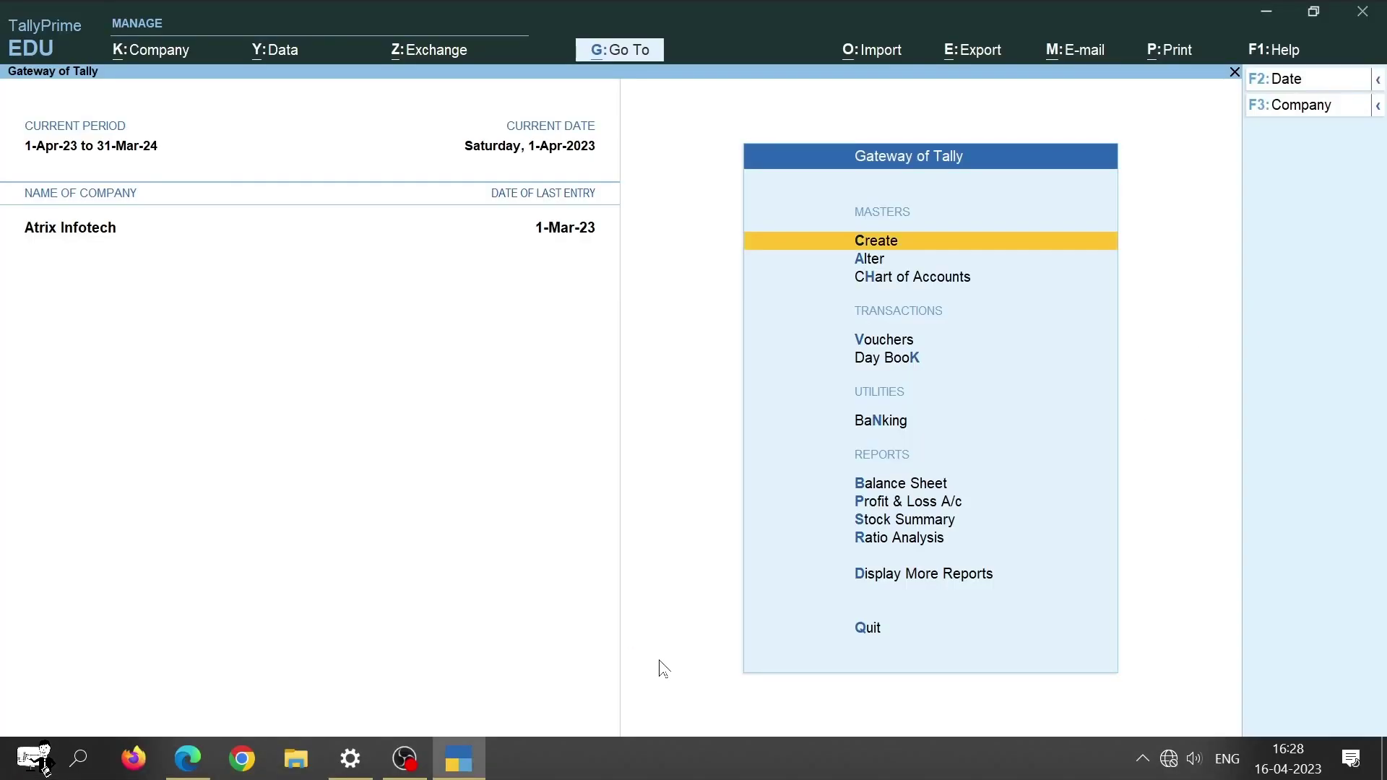
key(Return)
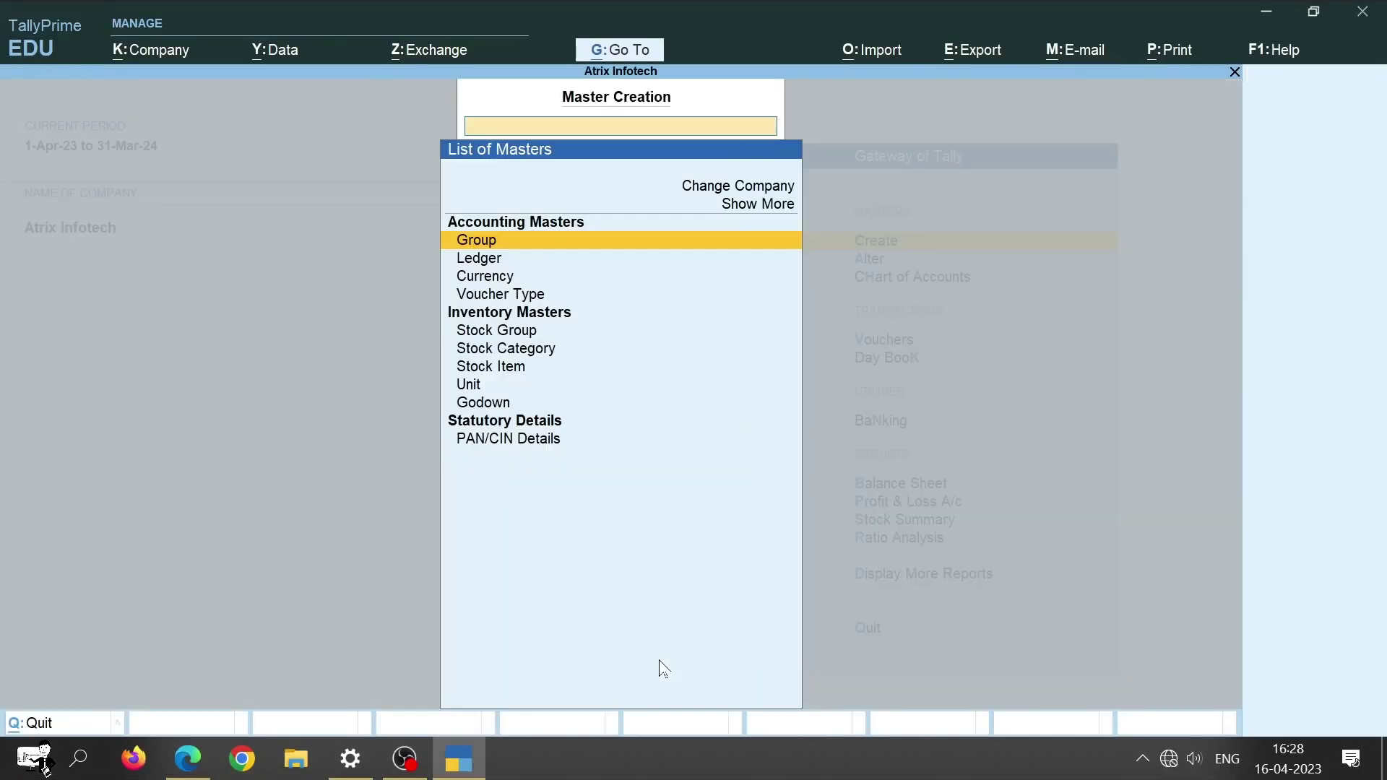
key(Down)
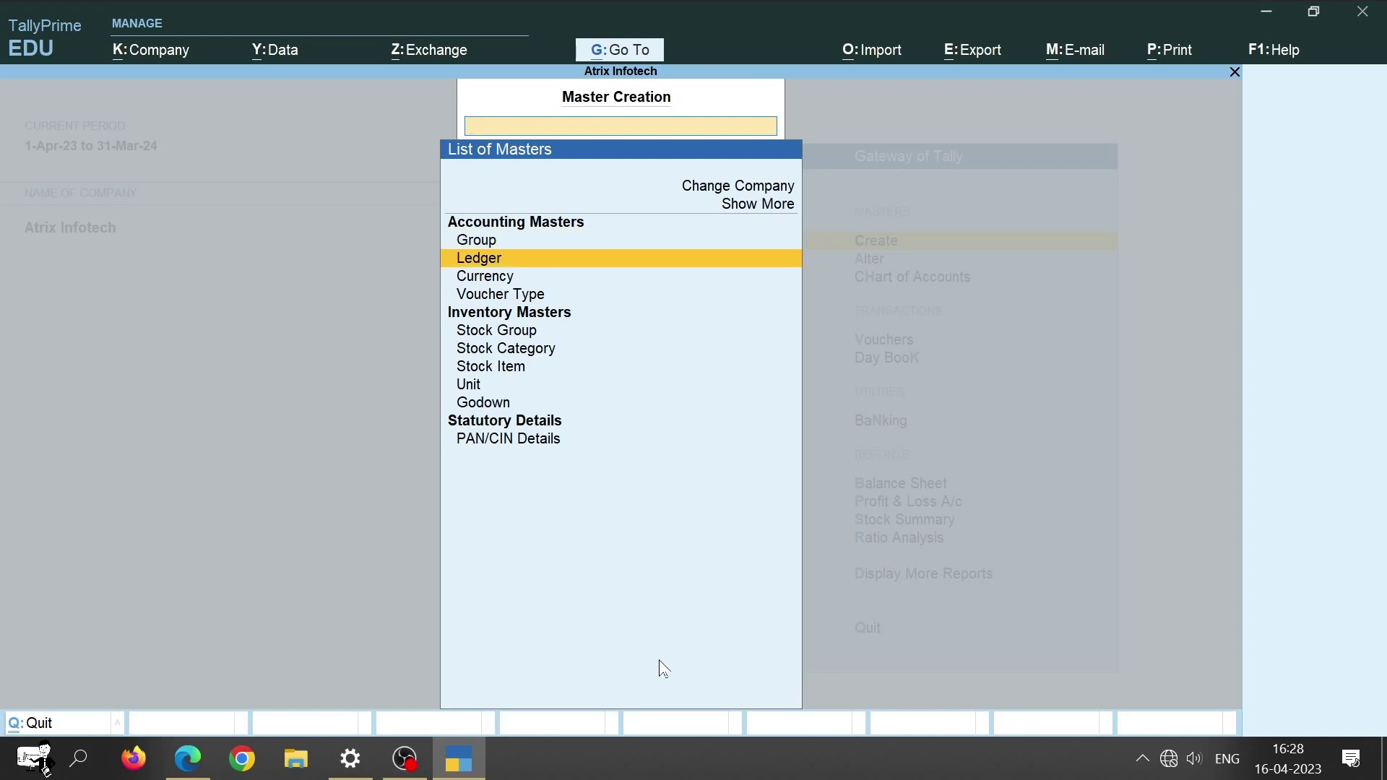
key(Return)
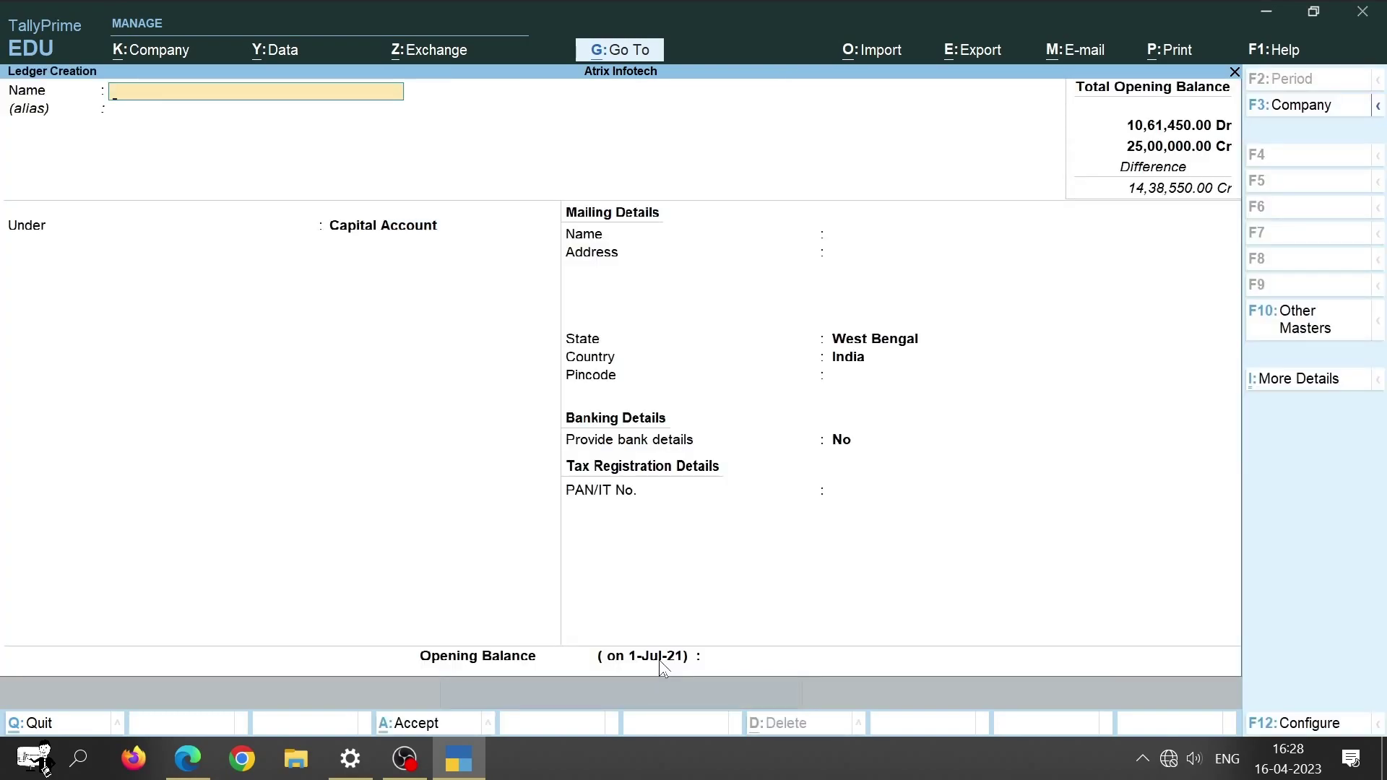
text(WBSEDCL)
key(Return)
key(Return)
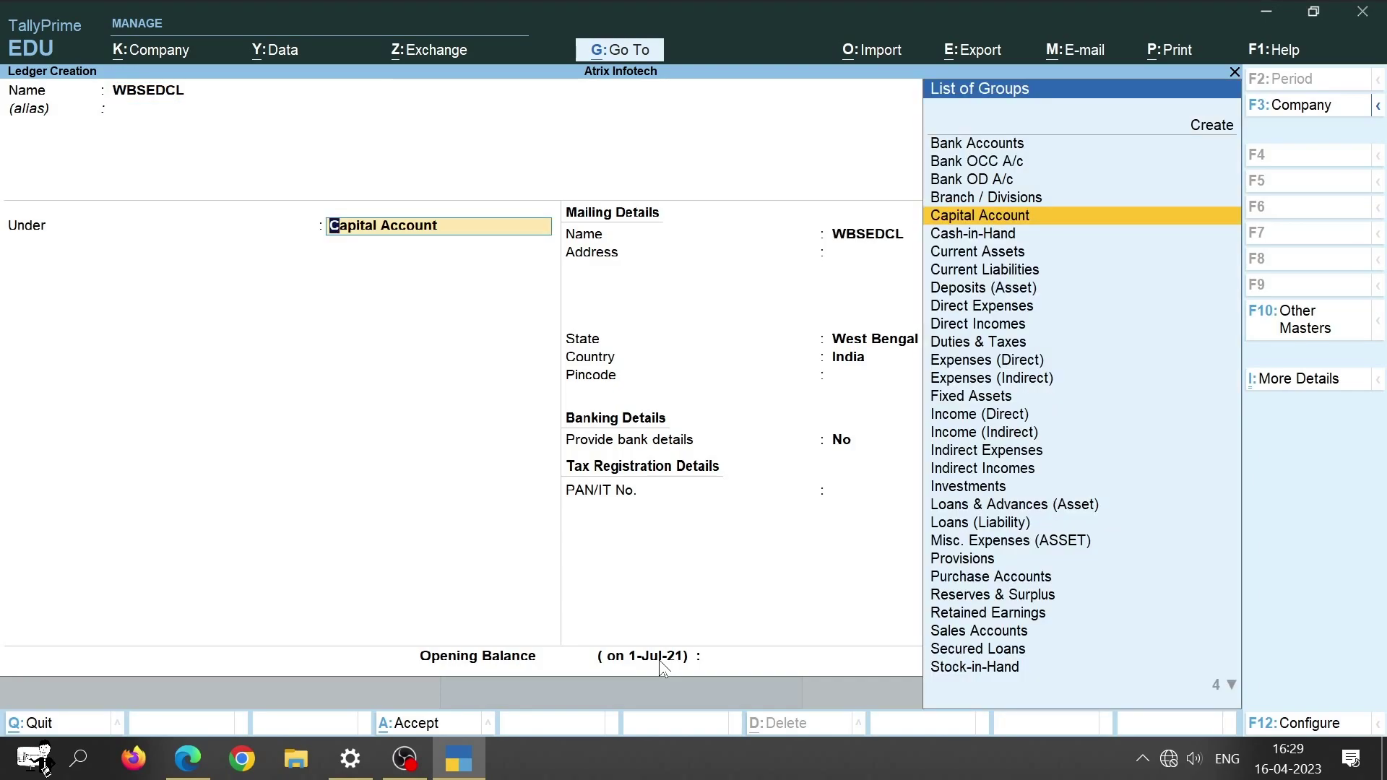
text(SUN)
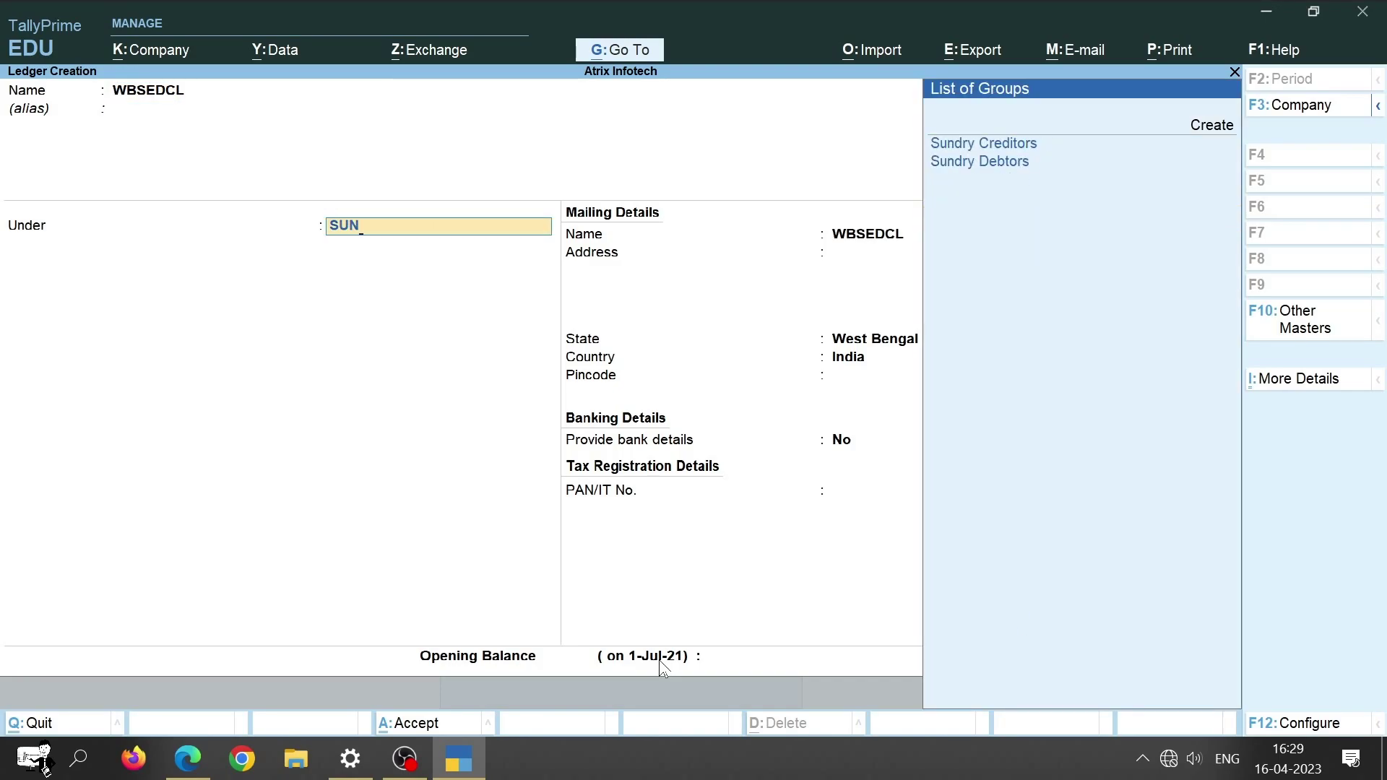
key(Return)
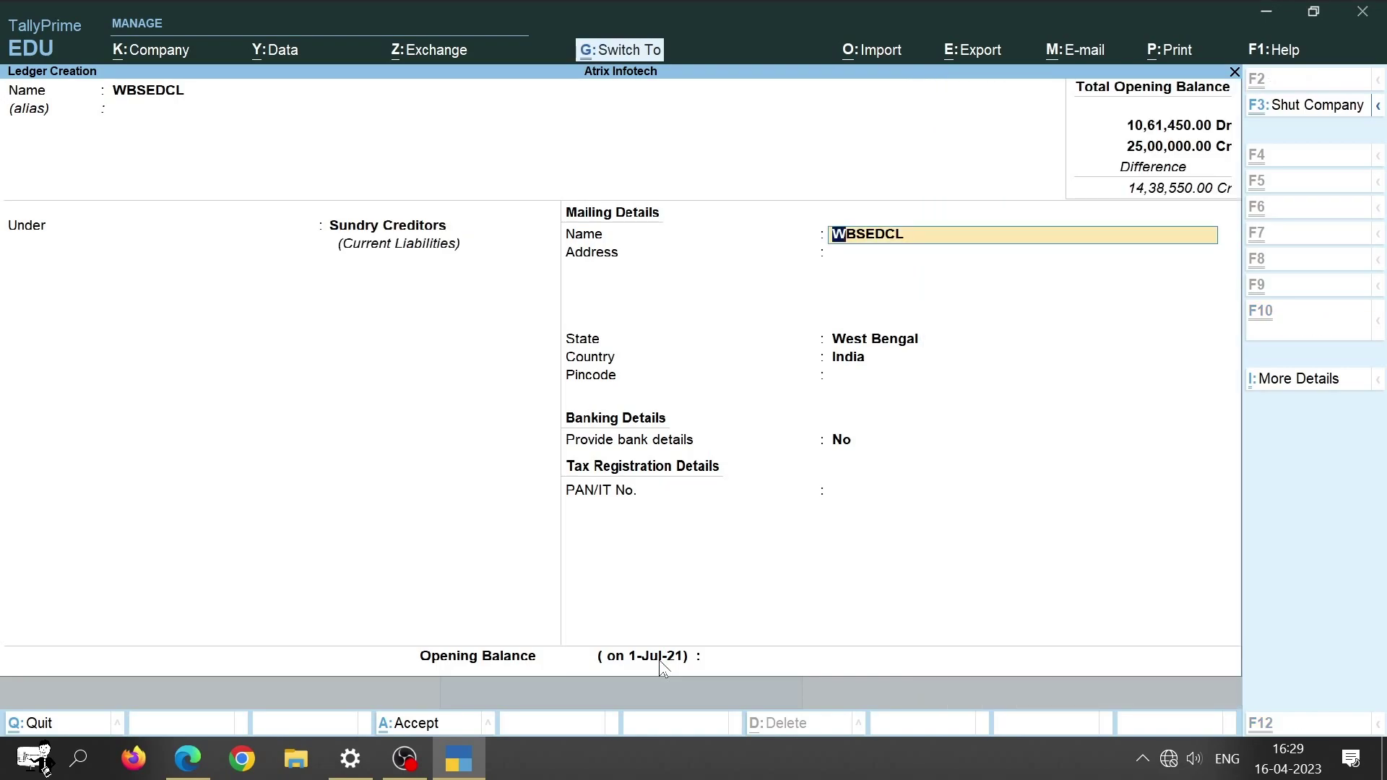
key(ctrl+a)
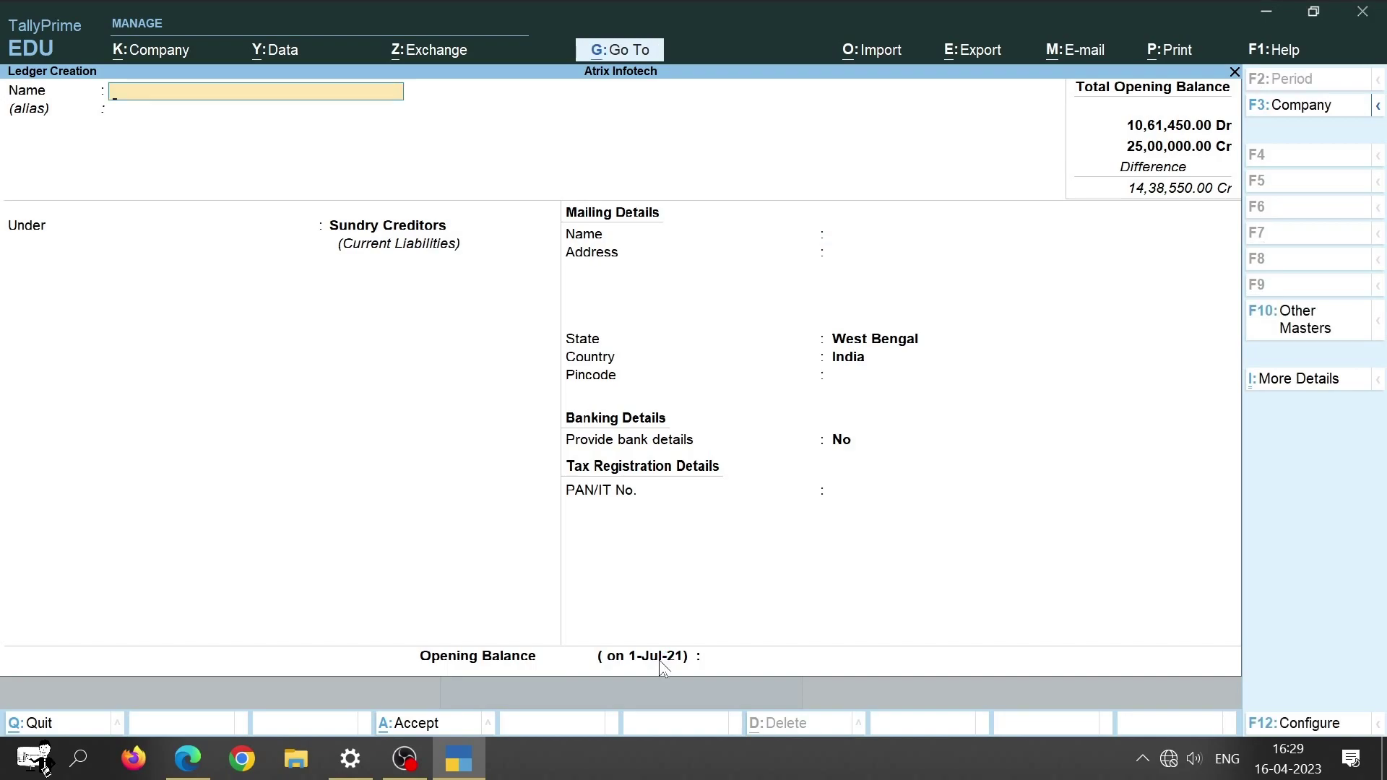
key(Escape)
key(y)
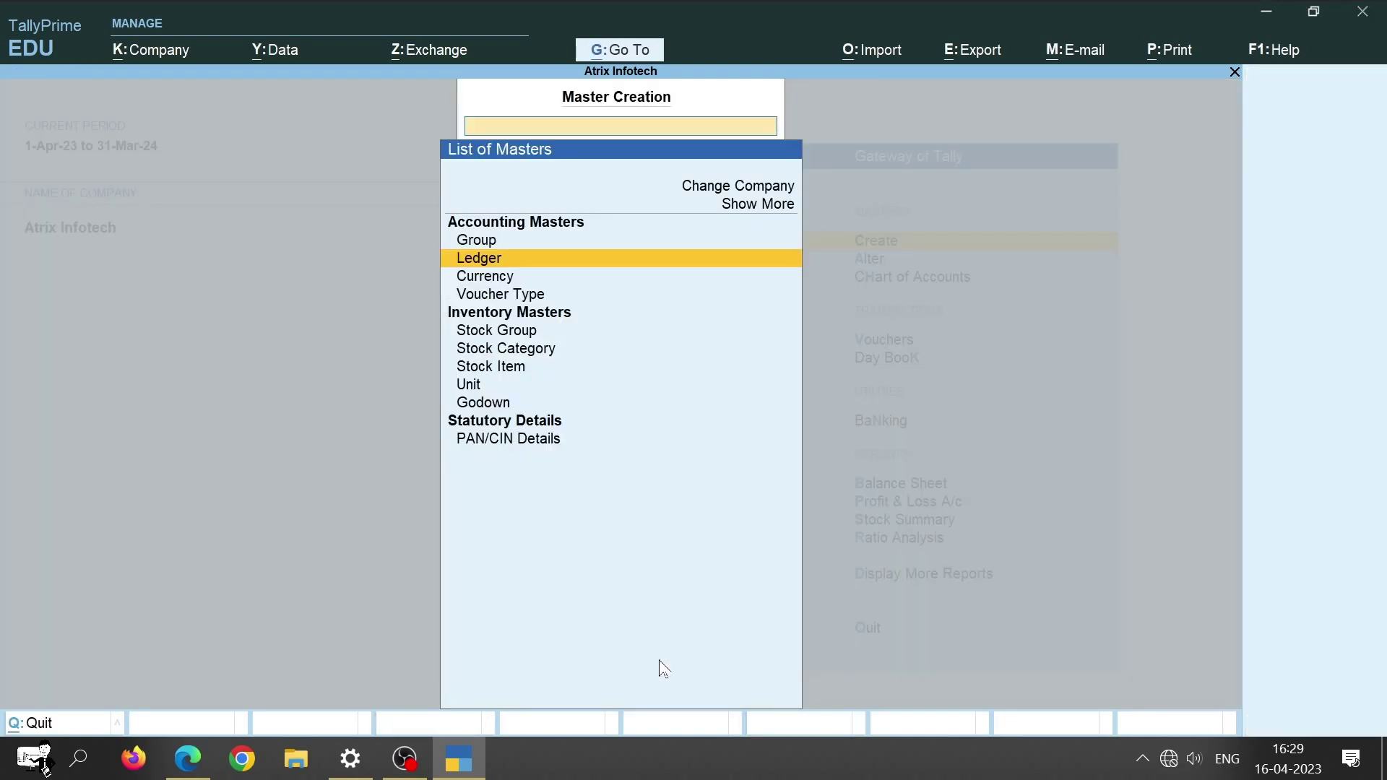
key(Escape)
Step: Examine the ledgers in the chart of accounts for the HDFC Bank account among the liabilities
key(Down)
key(Down)
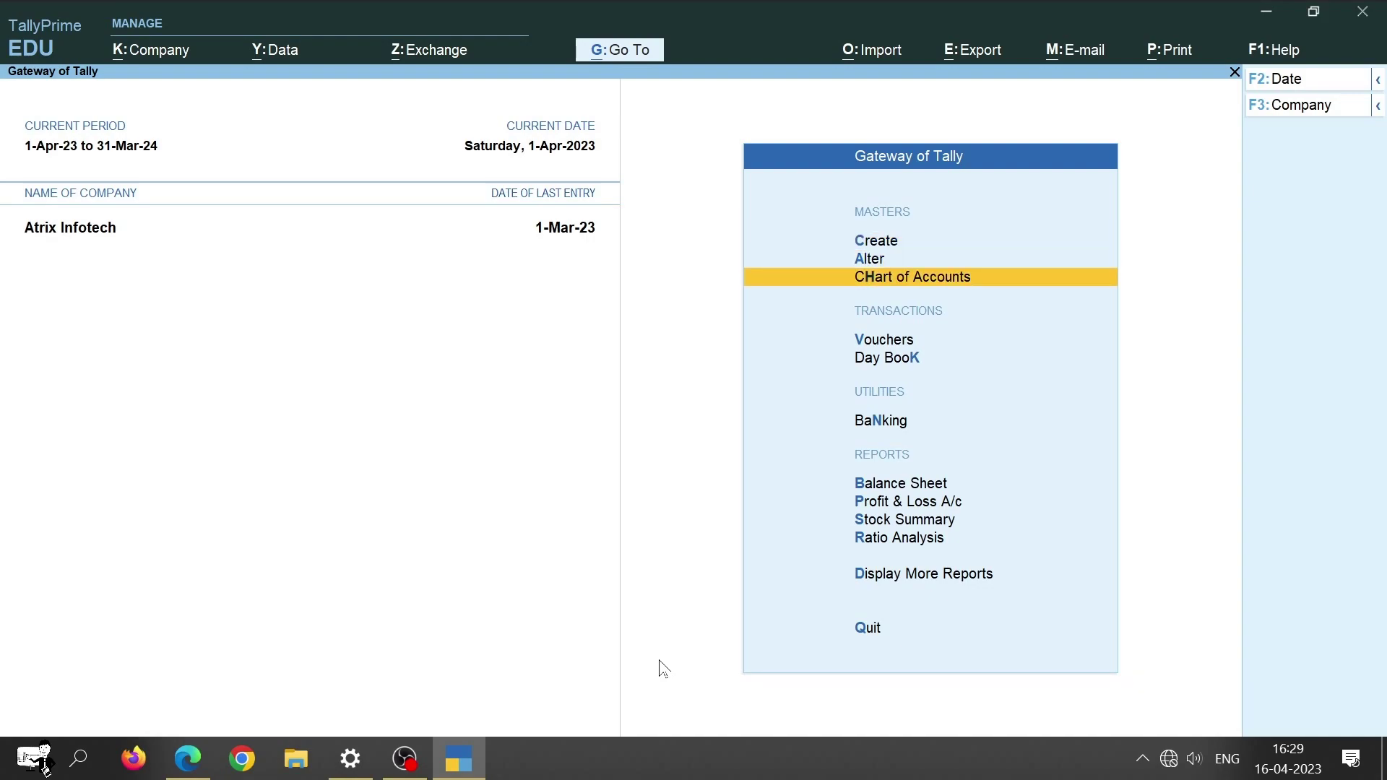
key(Return)
key(Return)
key(Down)
key(Down)
key(Down)
key(Down)
key(Down)
key(Down)
key(Down)
key(Down)
key(Down)
key(Down)
key(Down)
key(Down)
key(Down)
key(Down)
key(Down)
key(Down)
key(Down)
key(Down)
key(Down)
key(Down)
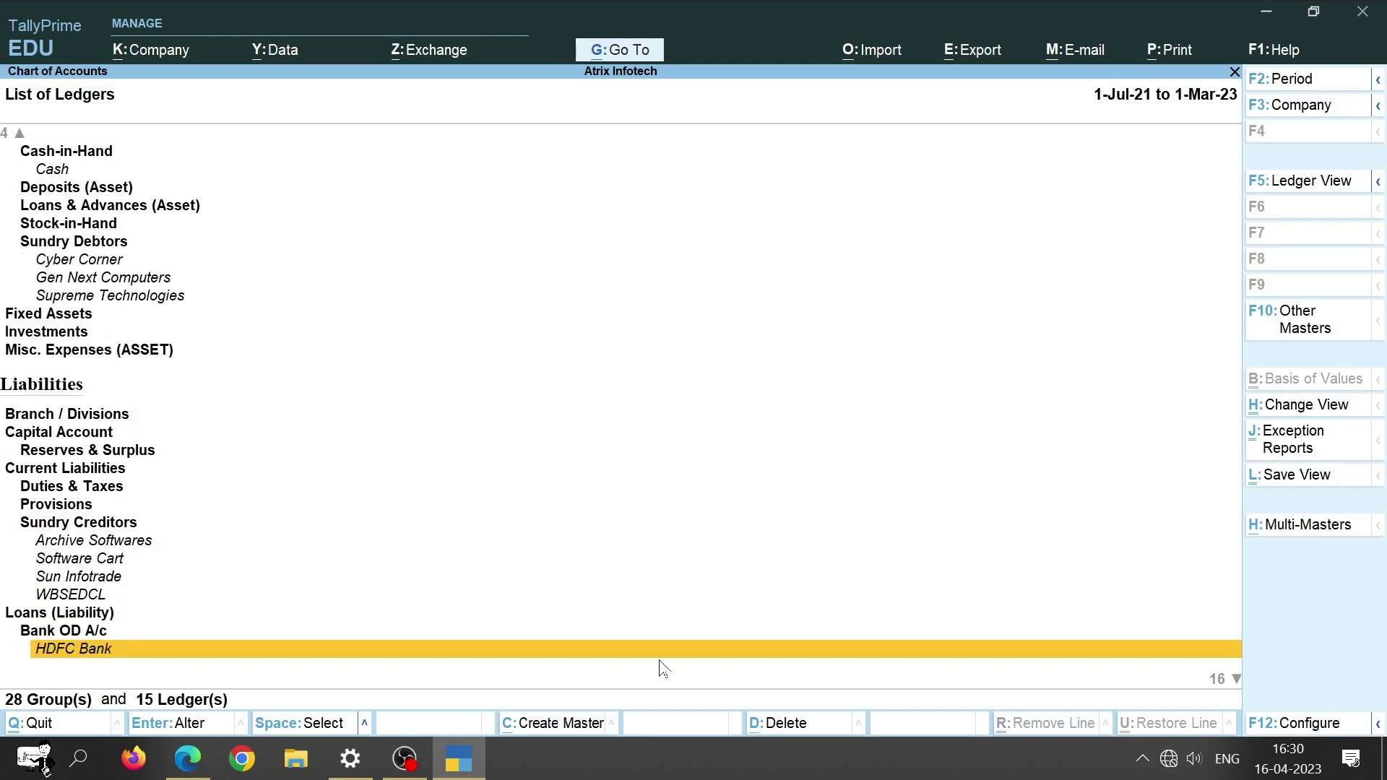
key(Down)
key(Up)
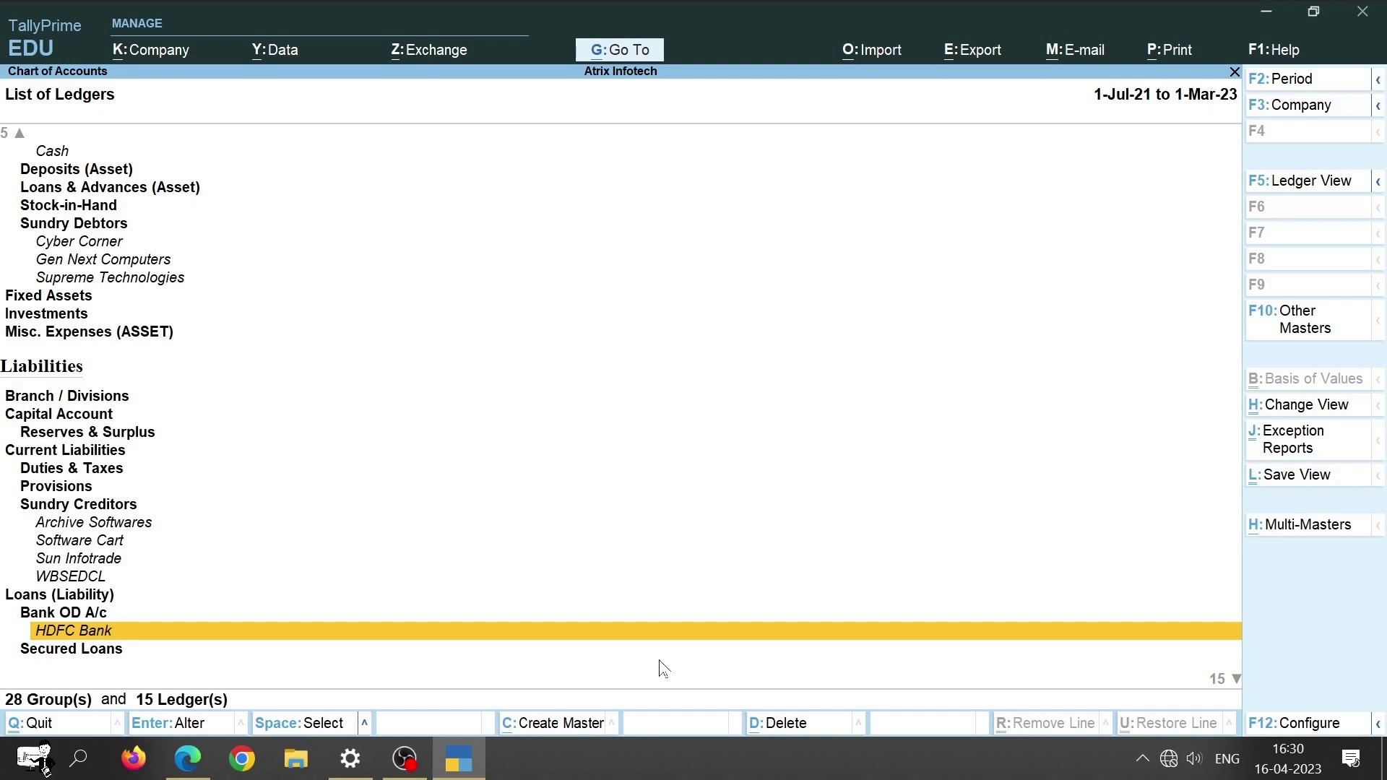
Step: Start a multi-ledger creation from the chart of accounts with Indirect Expenses as the parent group
key(alt)
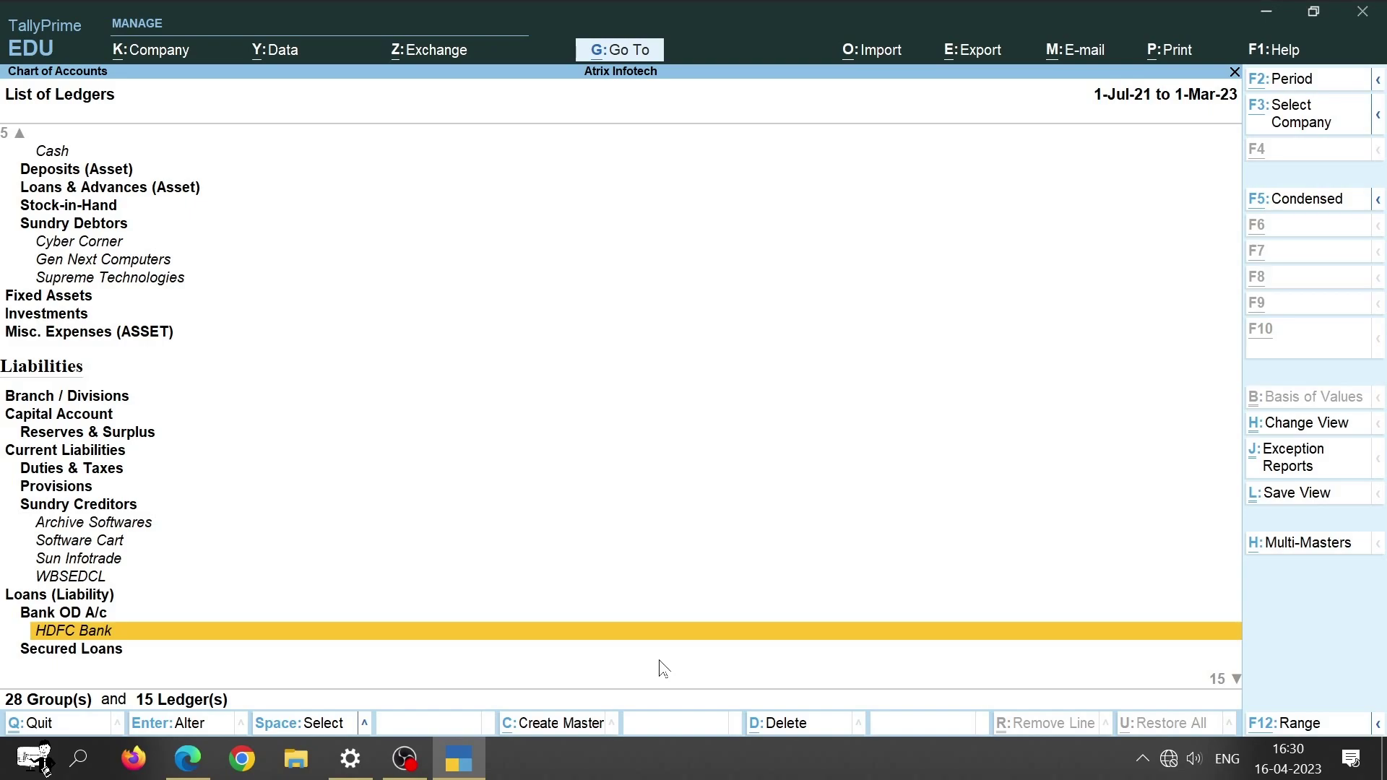
key(alt+h)
key(Return)
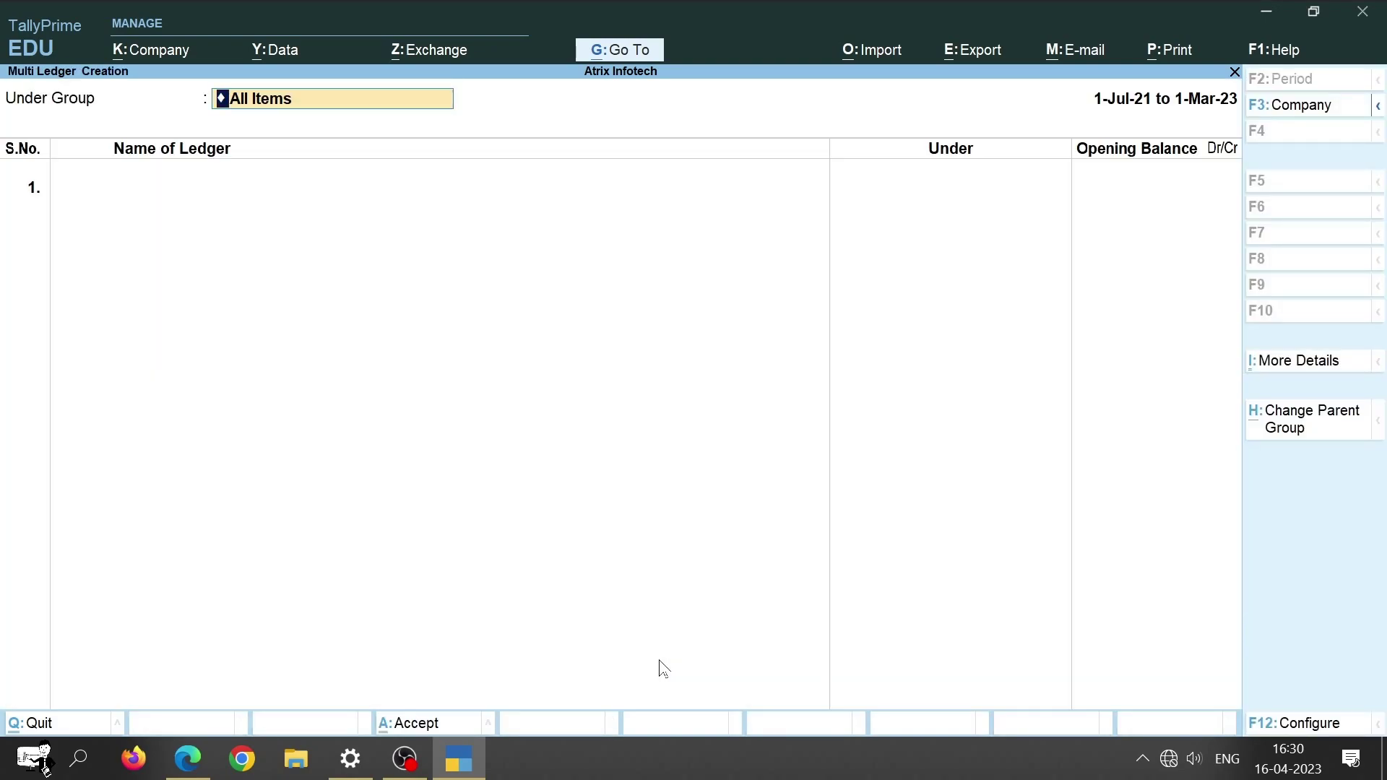
key(BackSpace)
key(Down)
key(Down)
key(Down)
key(Down)
key(Down)
key(Down)
key(Down)
key(Down)
key(Down)
key(Down)
key(Down)
key(Down)
key(Down)
key(Down)
key(Down)
key(Down)
key(Down)
key(Down)
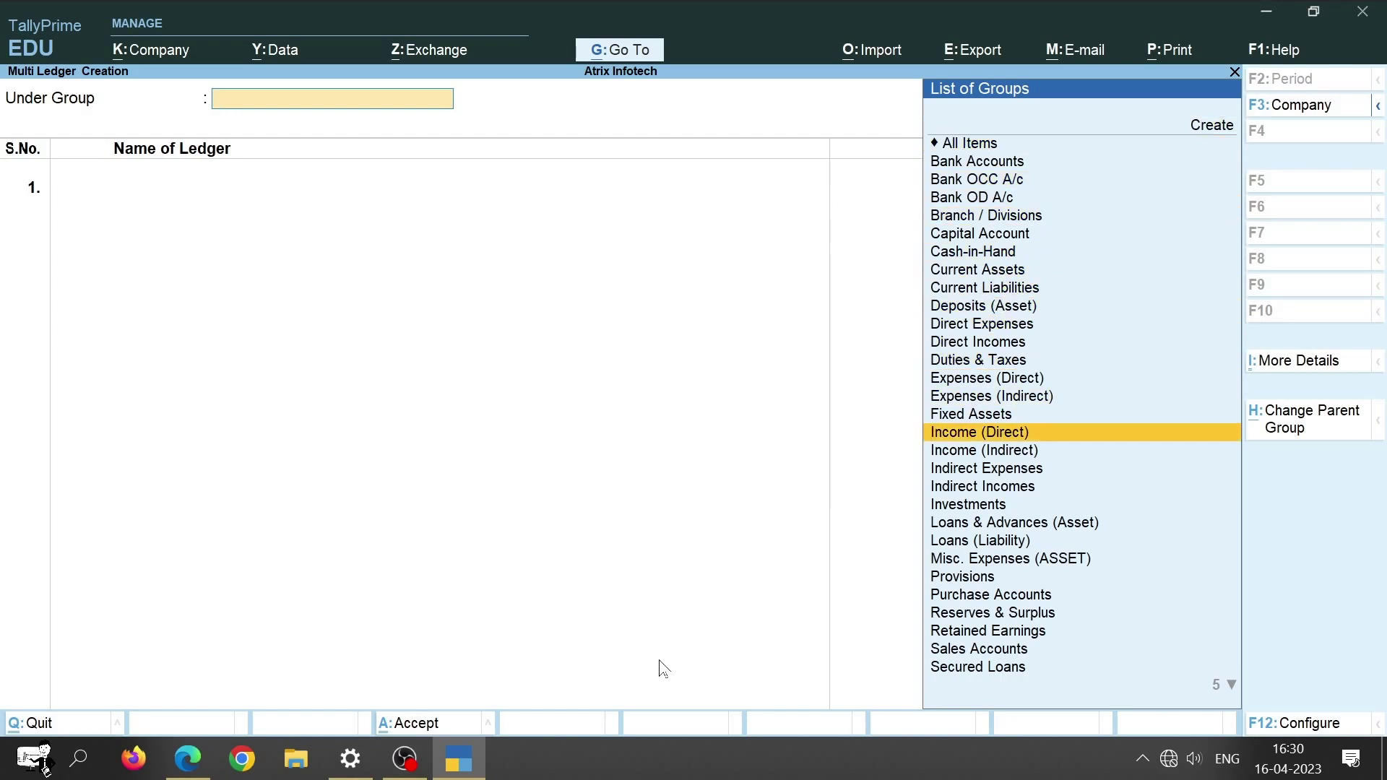
key(Down)
key(Down)
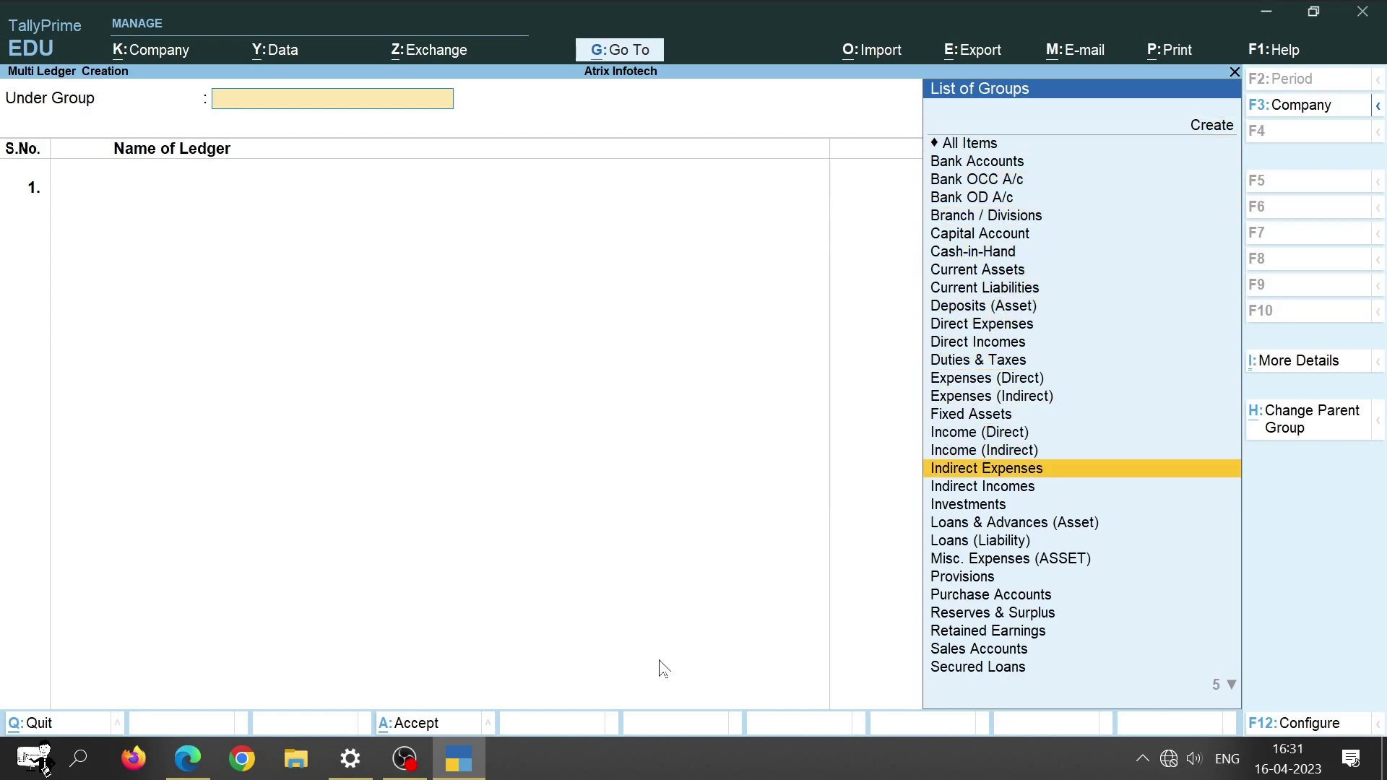
key(Return)
Step: Add a ledger named Electricity Charges without an opening balance, save it, and leave the chart of accounts after checking the list
text(E)
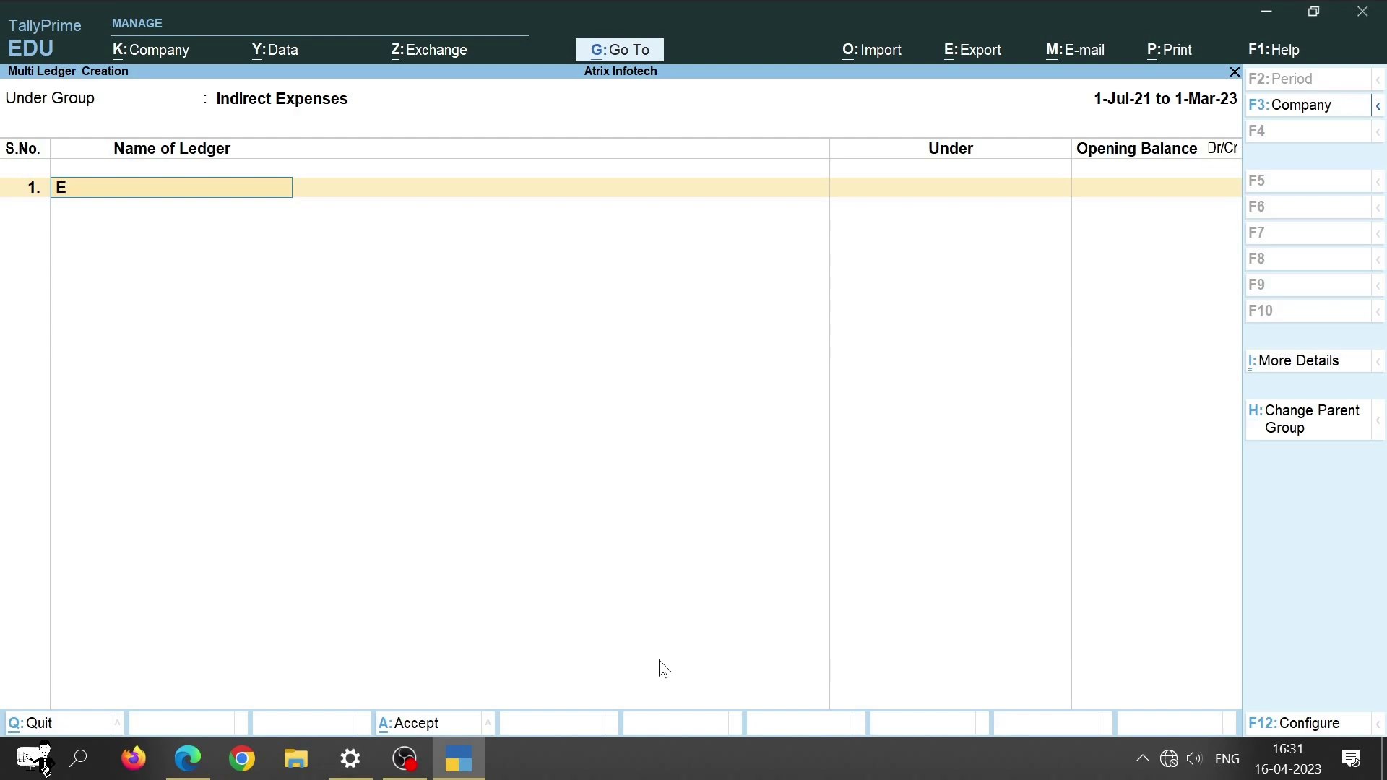
text(lectricity Charges)
key(Return)
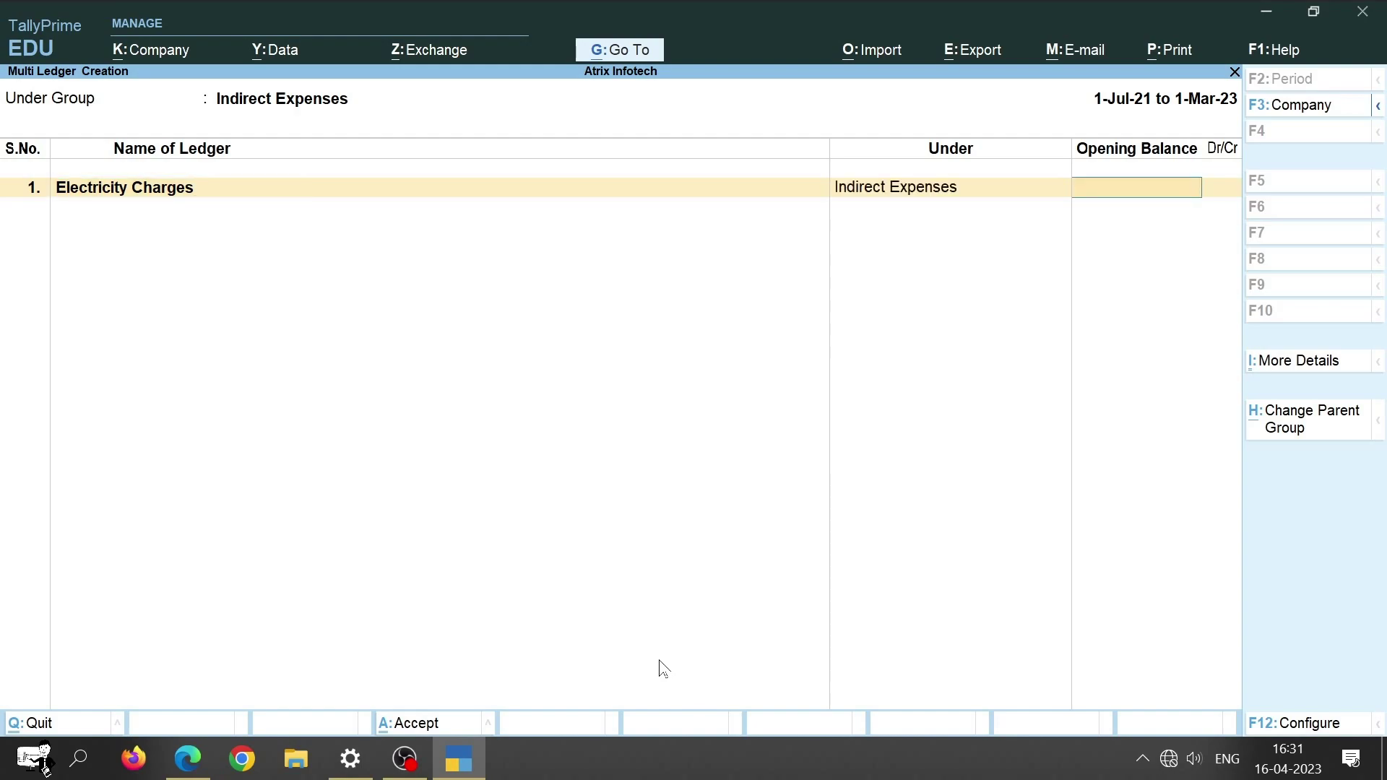
key(ctrl)
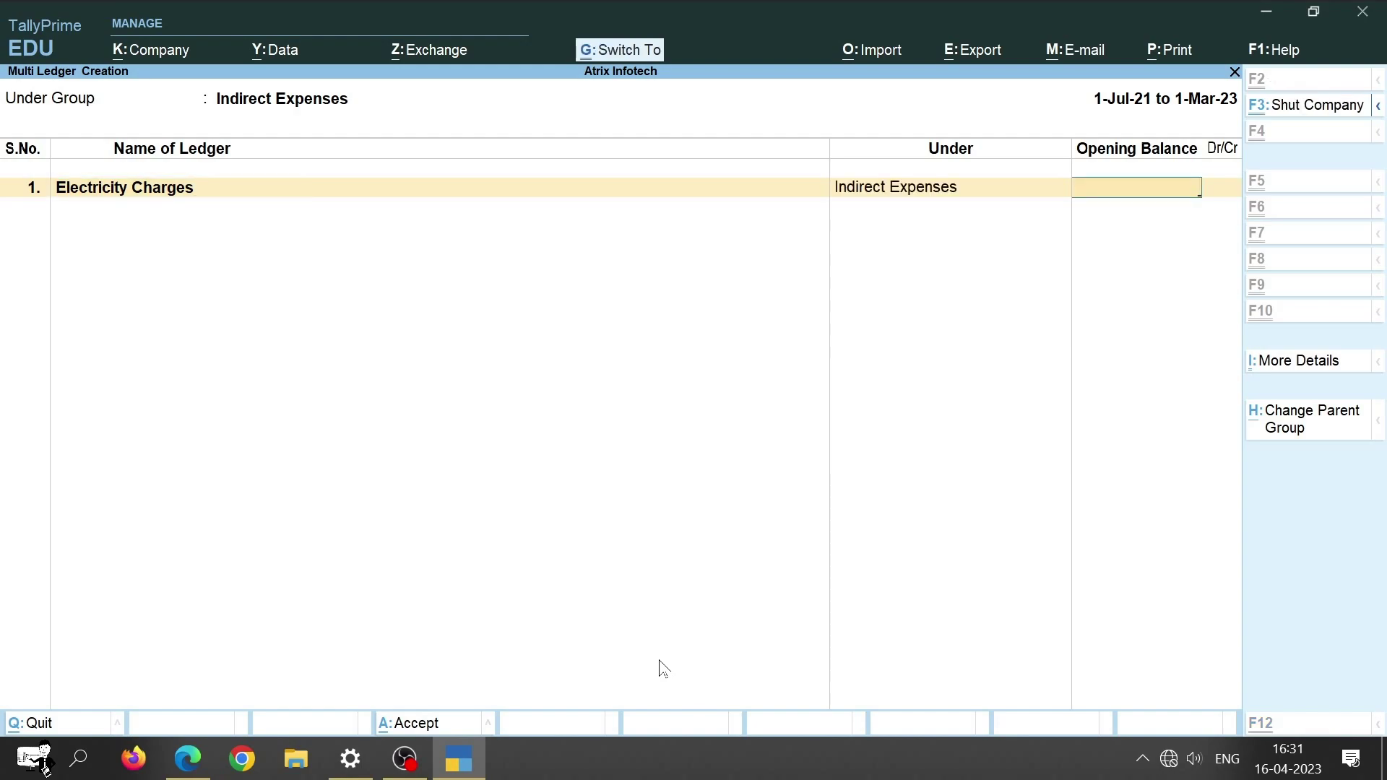
key(ctrl+a)
scroll(663, 670, down, 15)
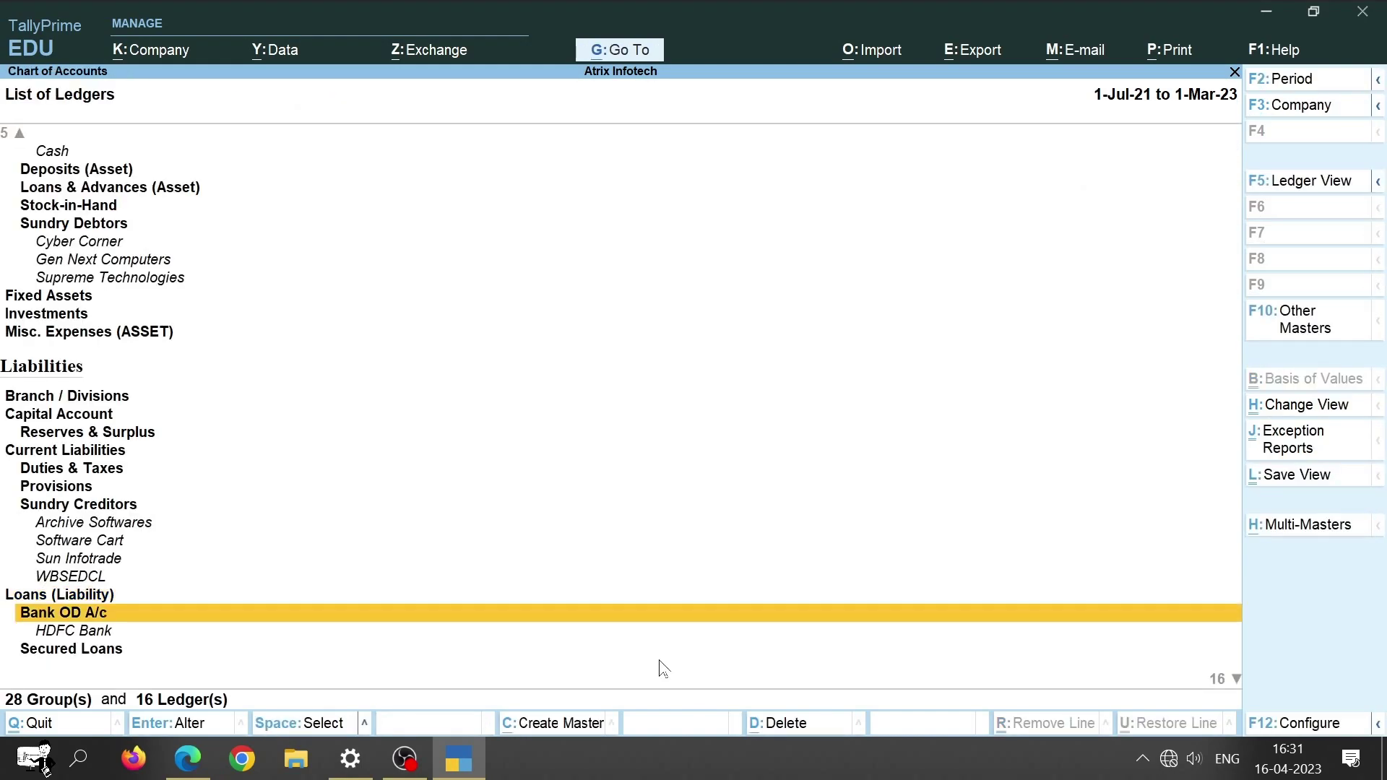
scroll(663, 670, up, 7)
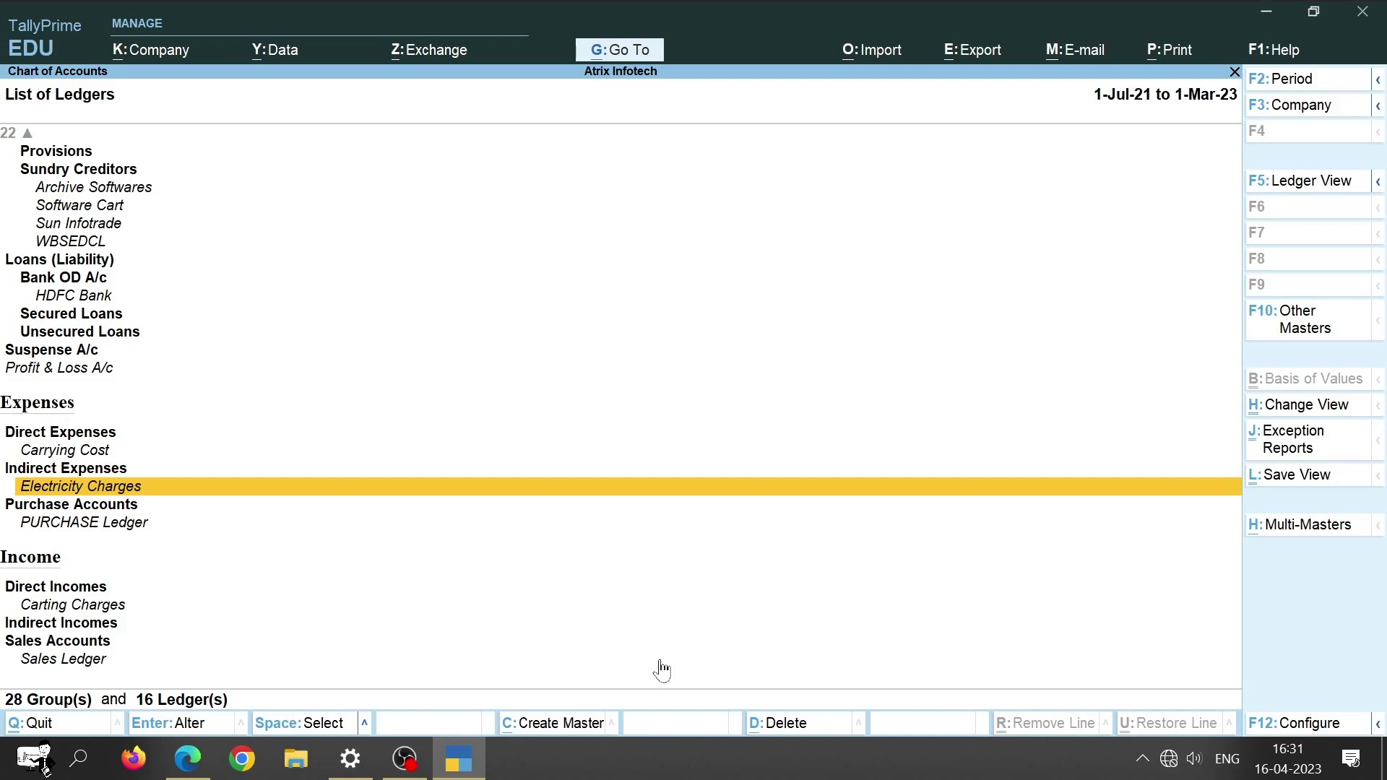
key(Escape)
key(Escape)
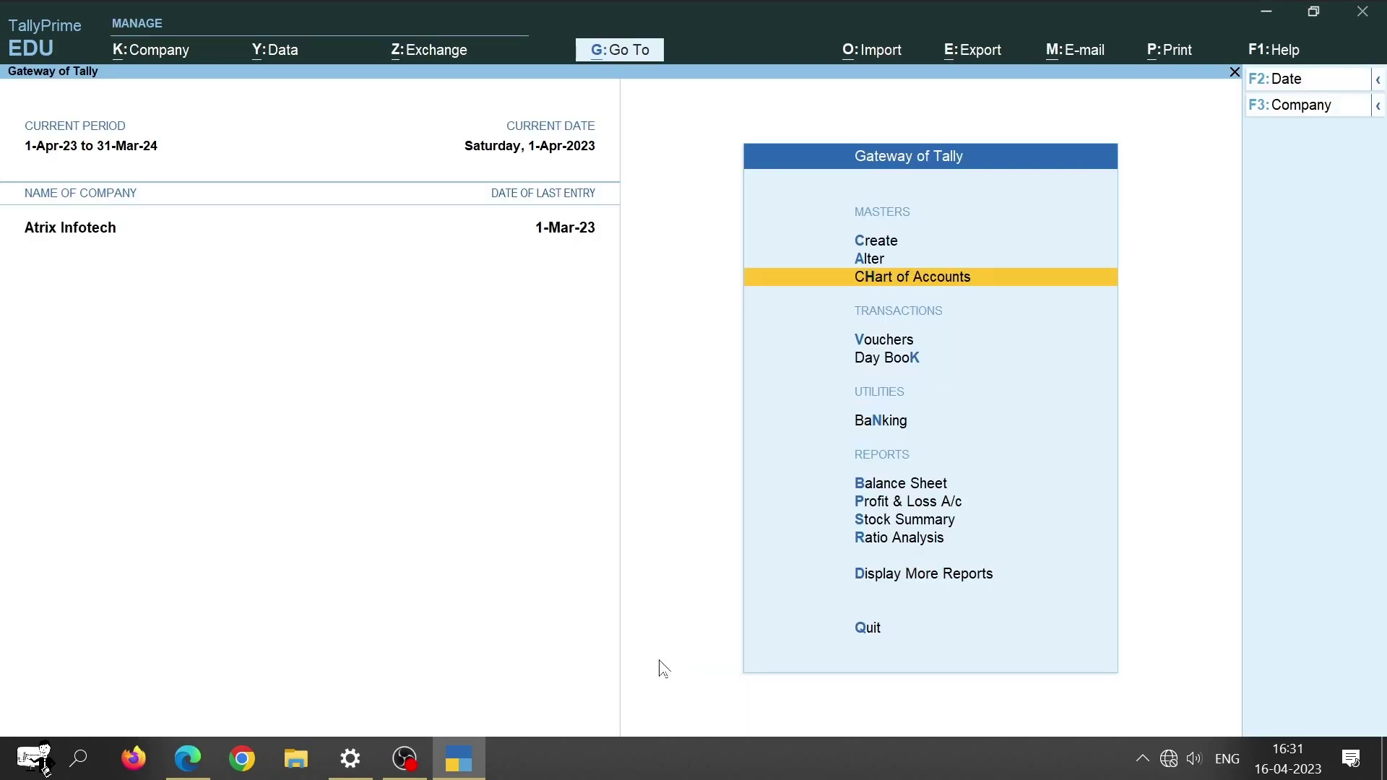
Step: Start a payment voucher dated 1-Apr-23 and debit the WBSEDCL ledger with 40,365
key(Down)
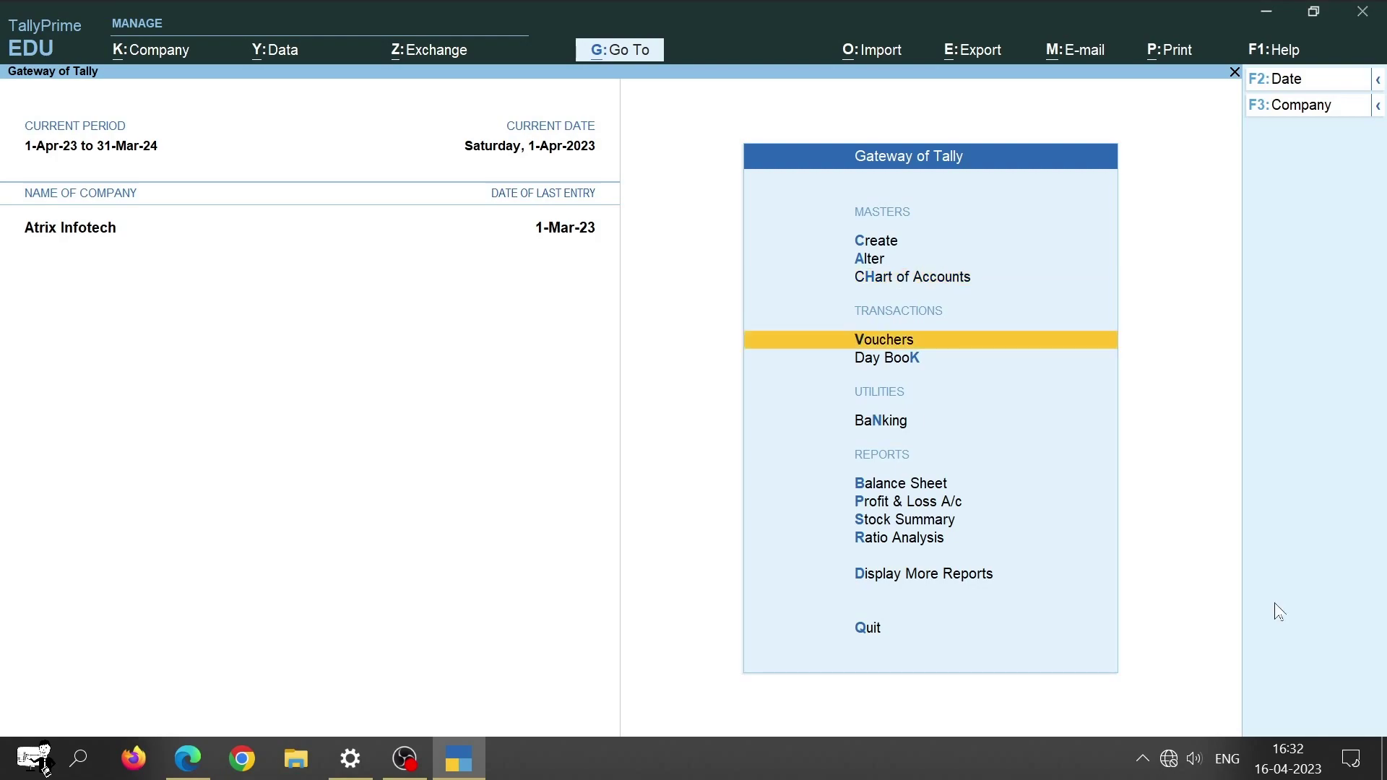
key(Return)
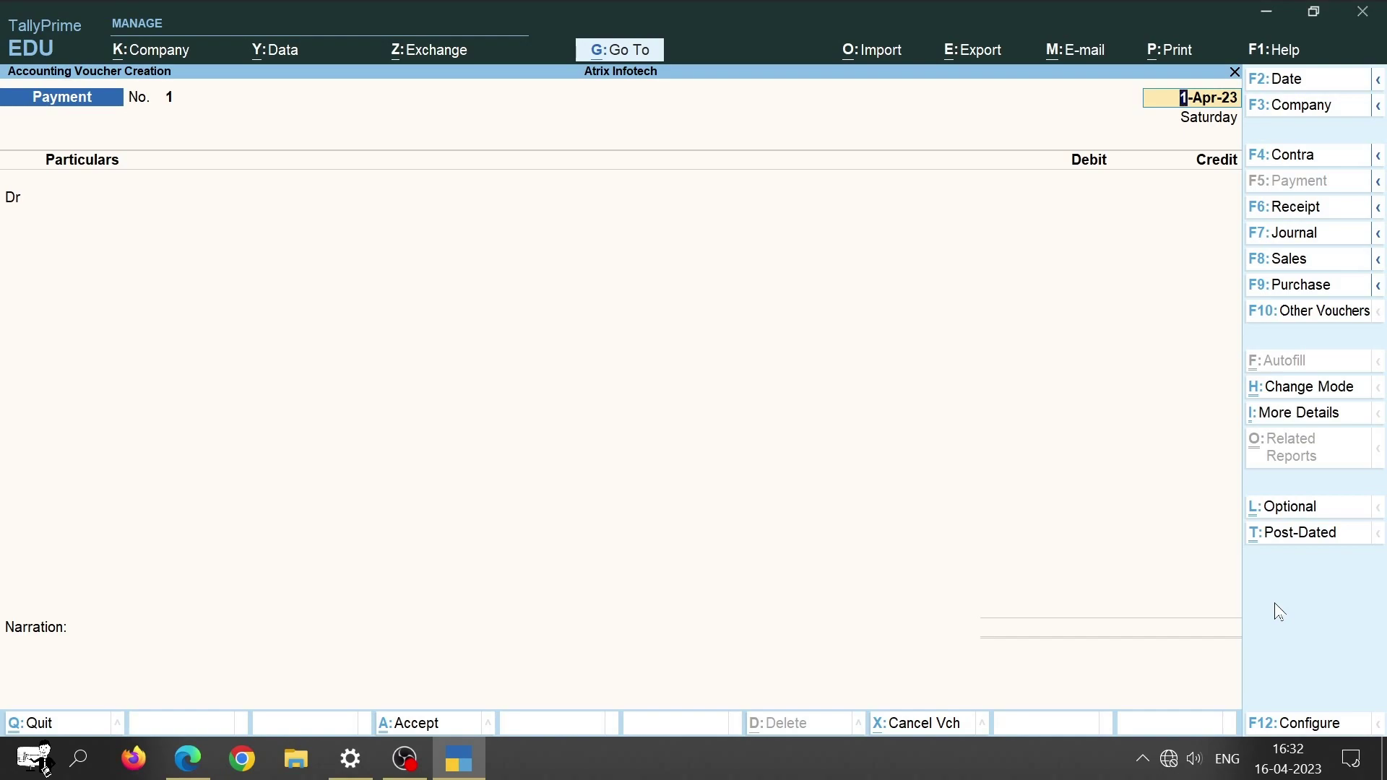
key(Return)
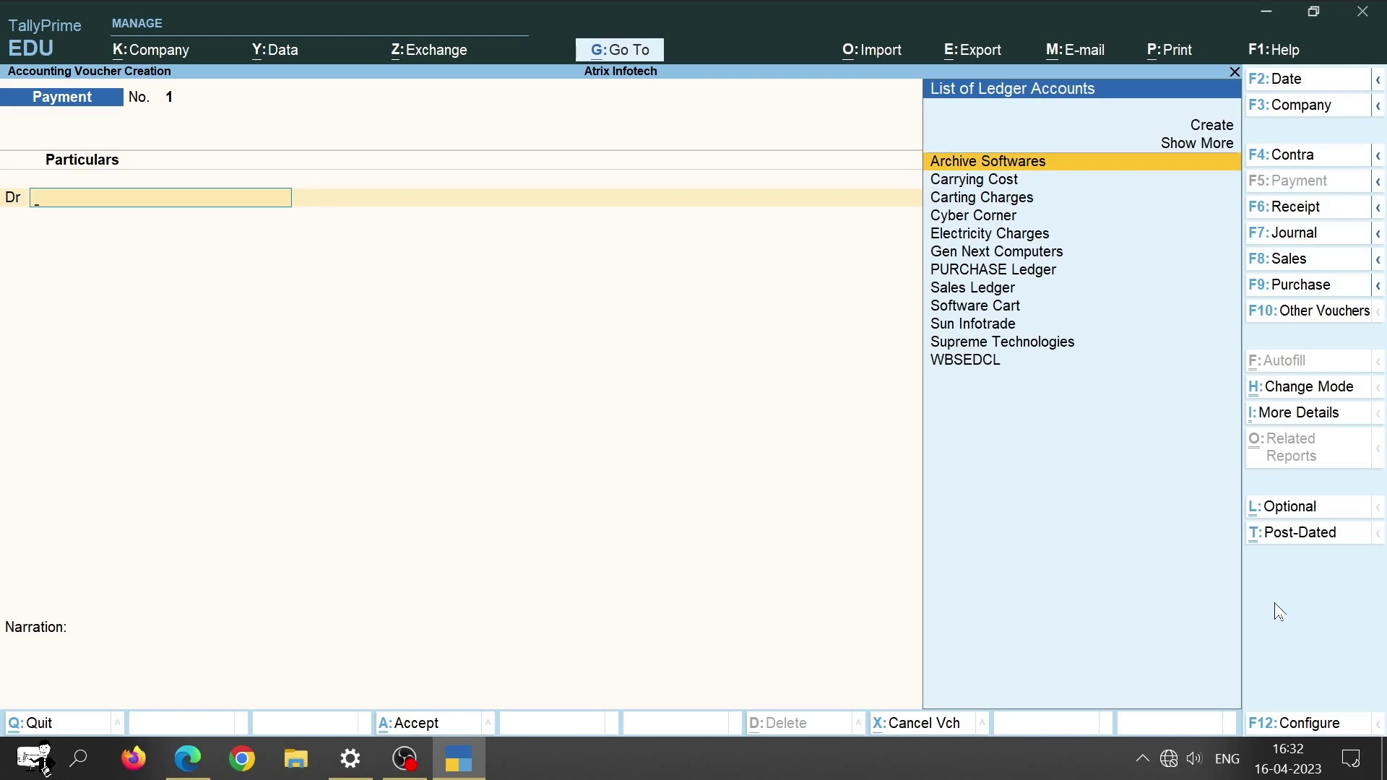
text(Wbsed)
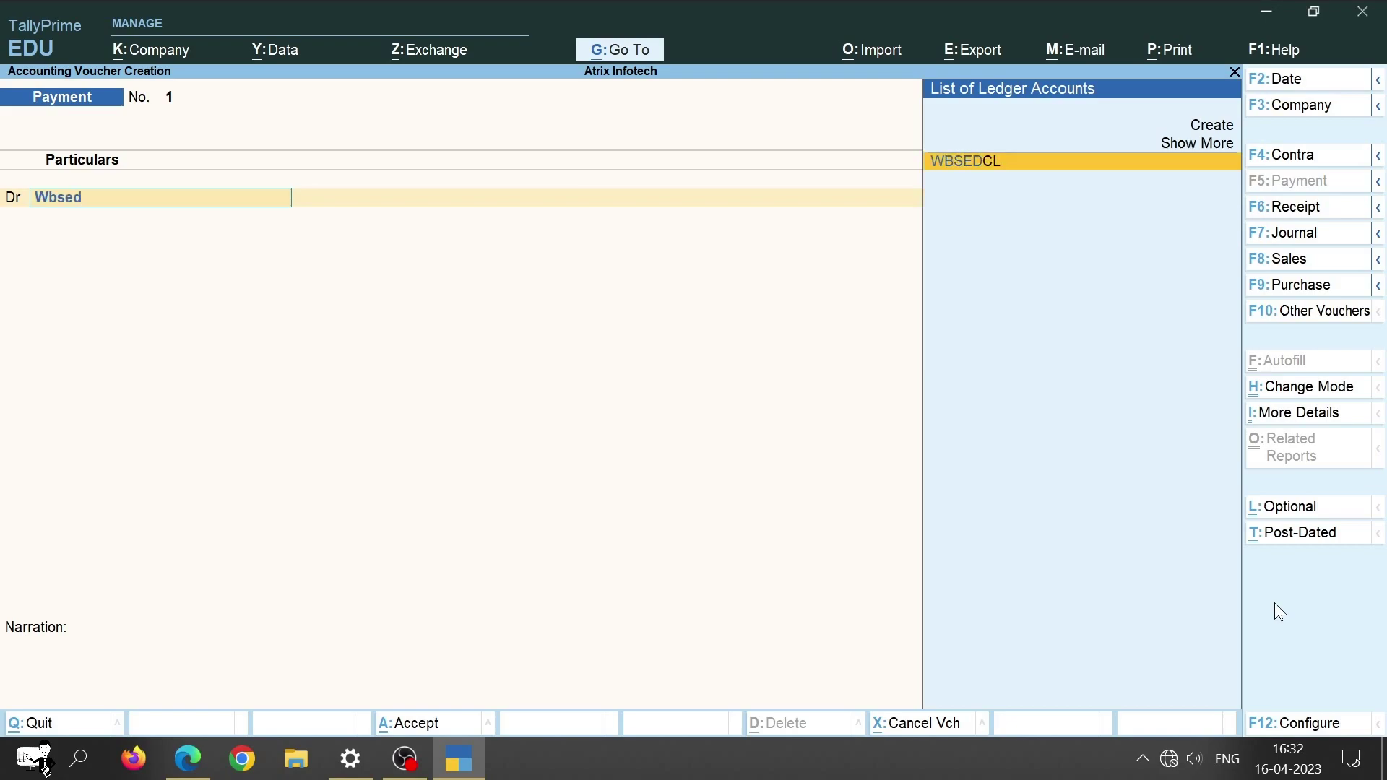
key(Return)
text(403)
key(BackSpace)
text(0,36)
text(5)
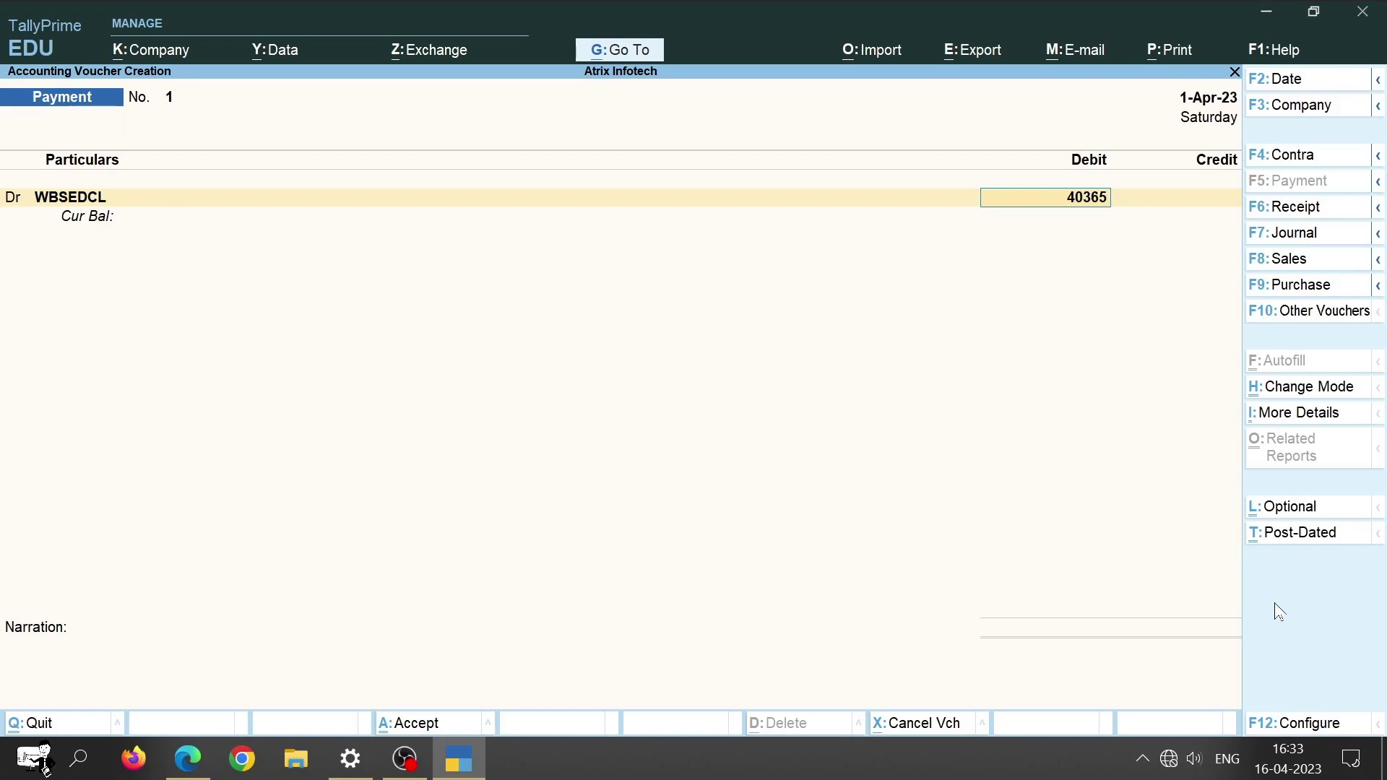
Step: Allocate the full WBSEDCL amount as On Account in the bill-wise details
key(Return)
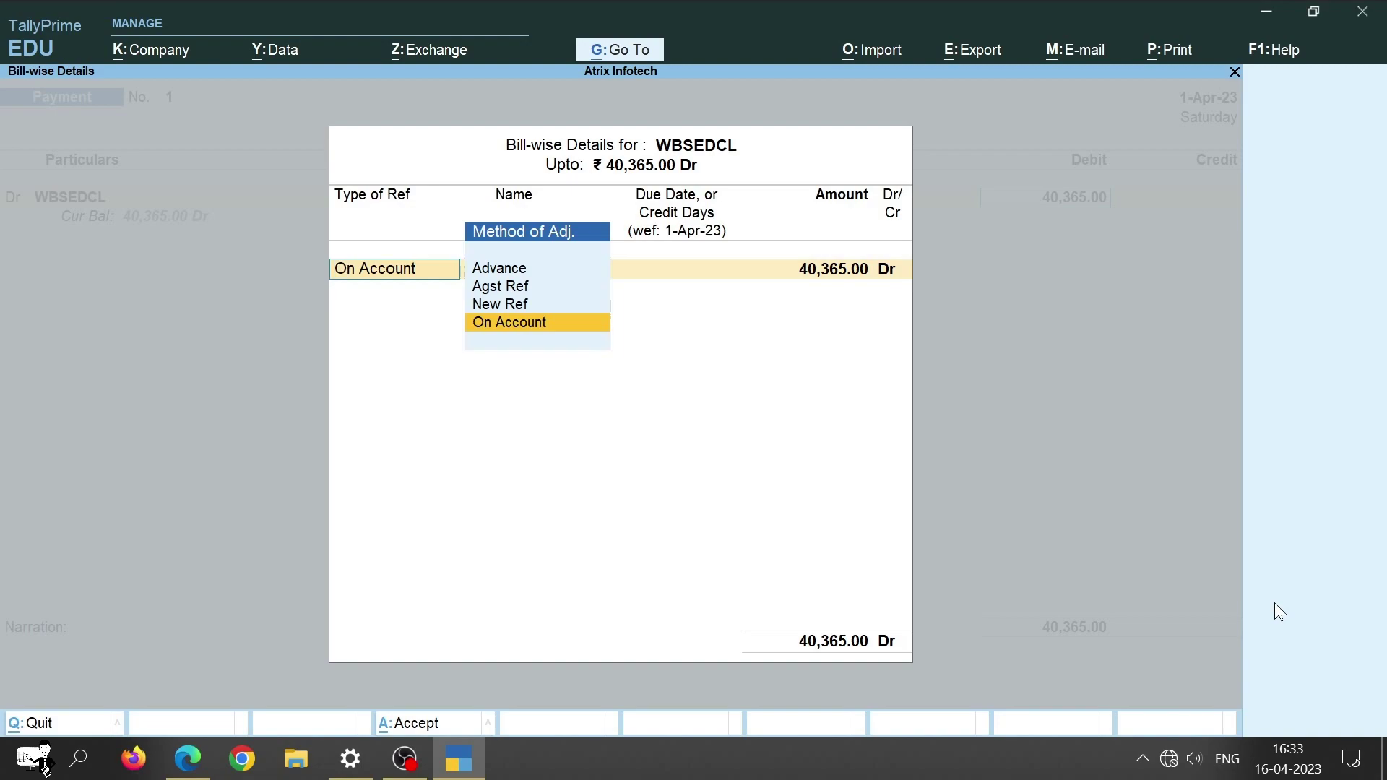
key(Return)
key(Return)
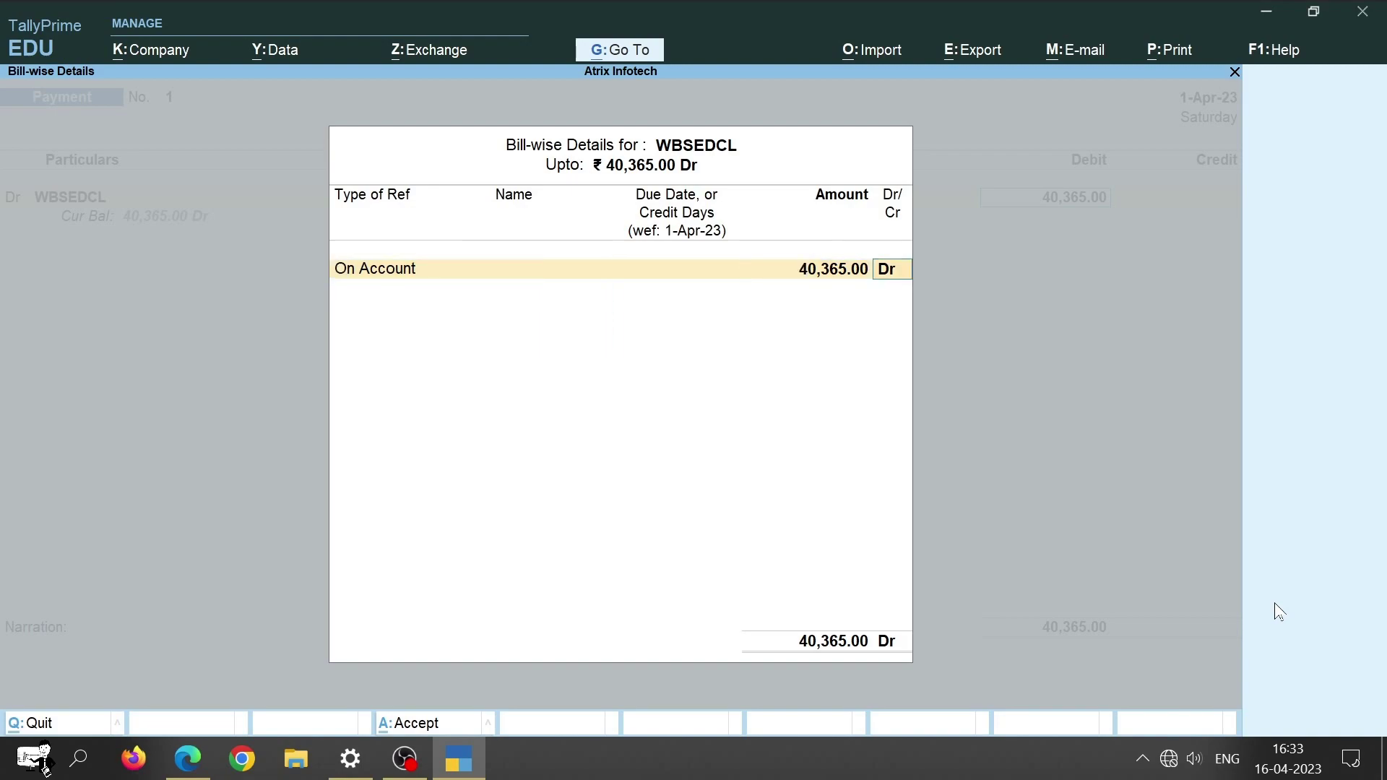
key(Return)
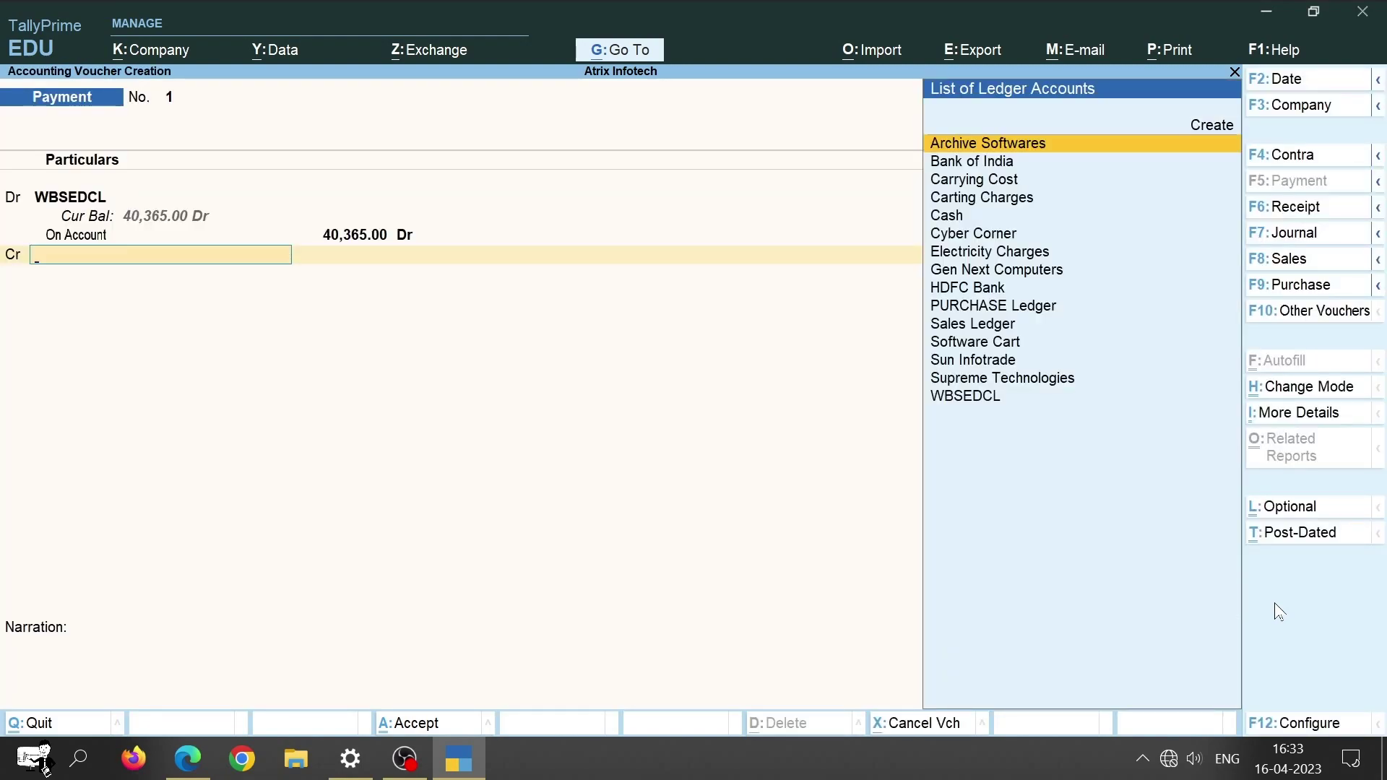
Step: Credit the HDFC Bank ledger with 40,365 in the payment voucher
key(Down)
key(Down)
key(Down)
key(Down)
key(Down)
key(Down)
key(Down)
key(Down)
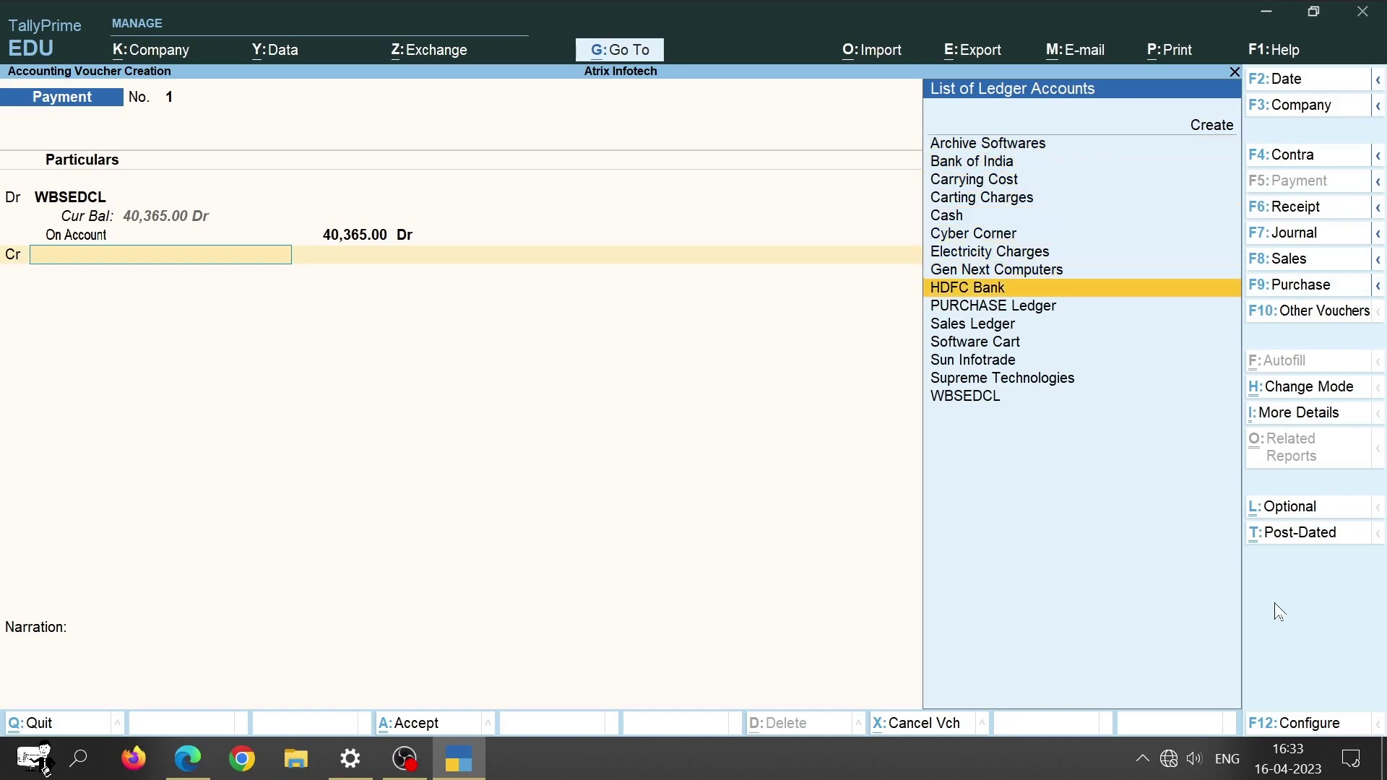
key(Return)
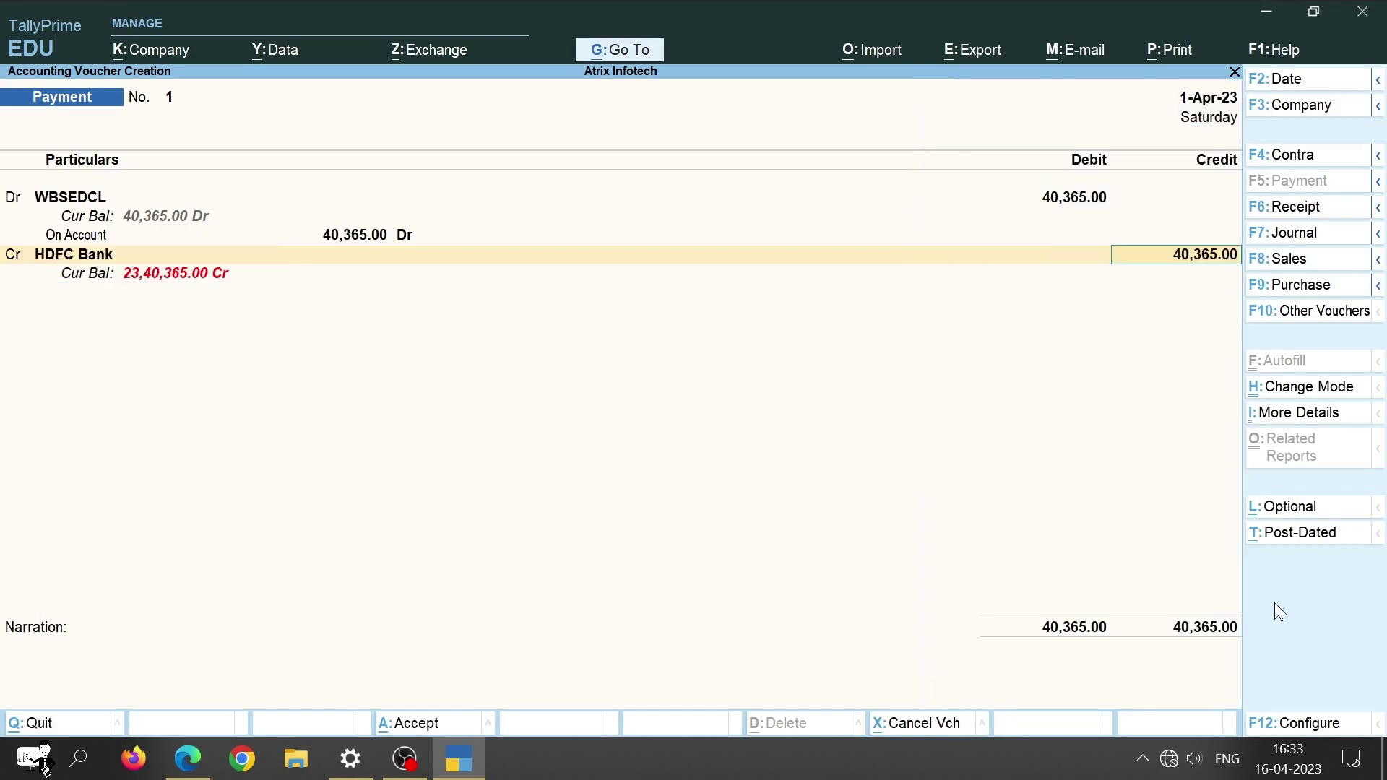
Step: Allocate the full HDFC Bank amount as a Cheque transaction with instrument number 900252 dated 1-Apr-23
key(Return)
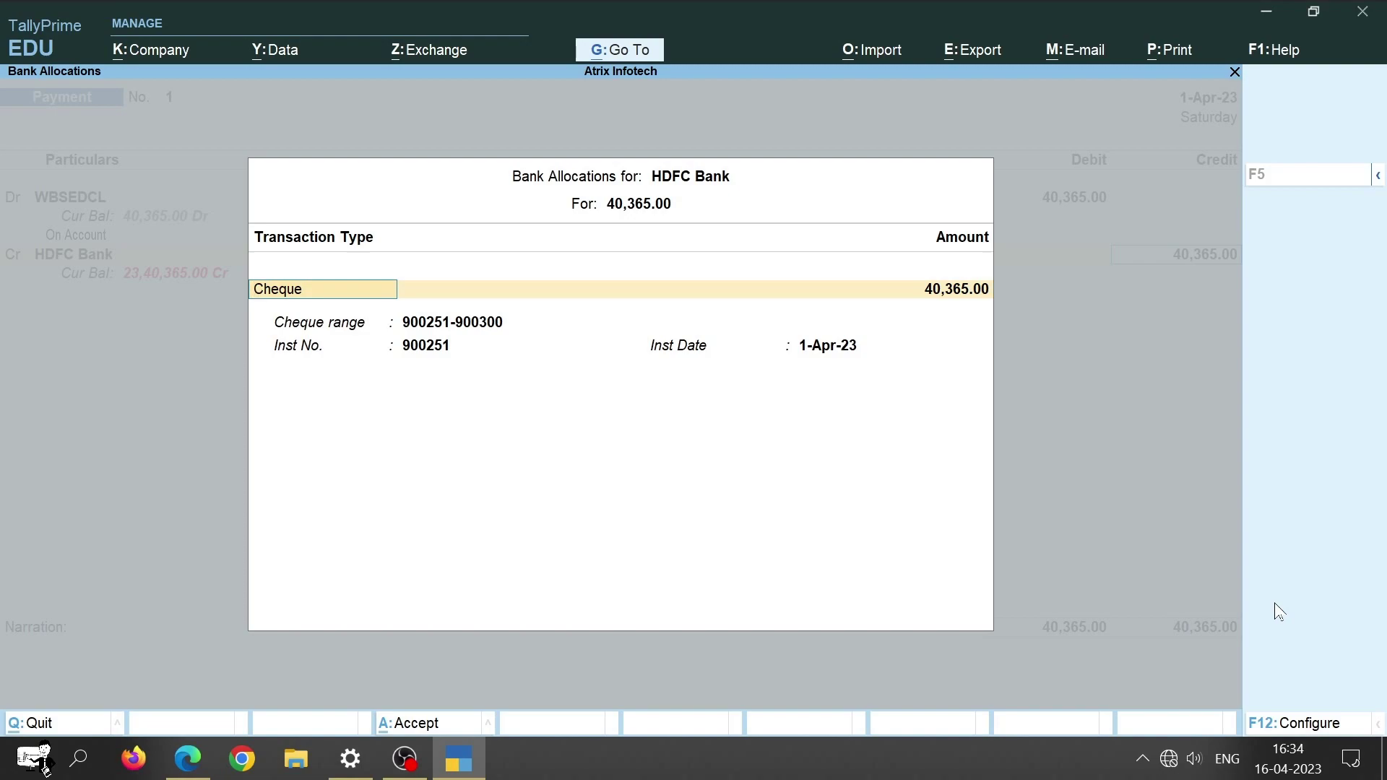
key(BackSpace)
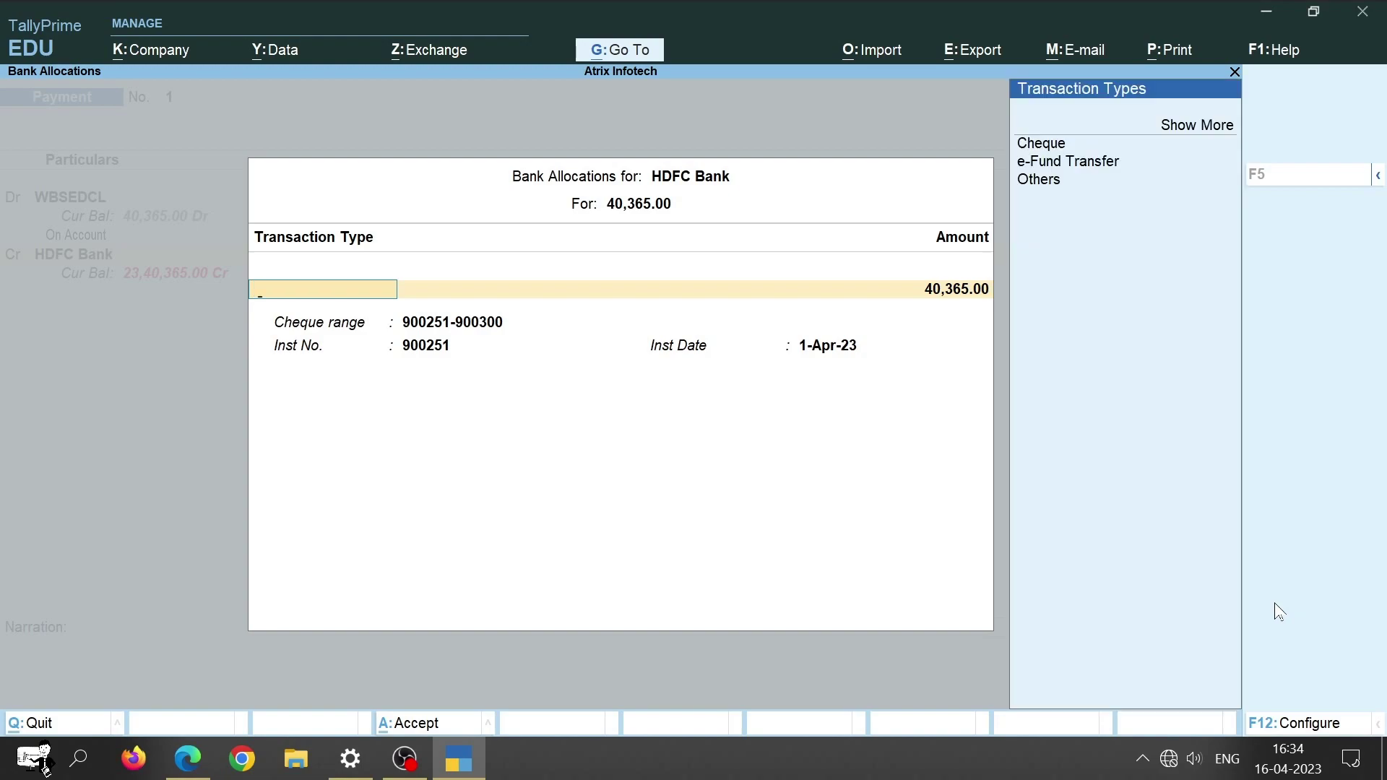
key(Down)
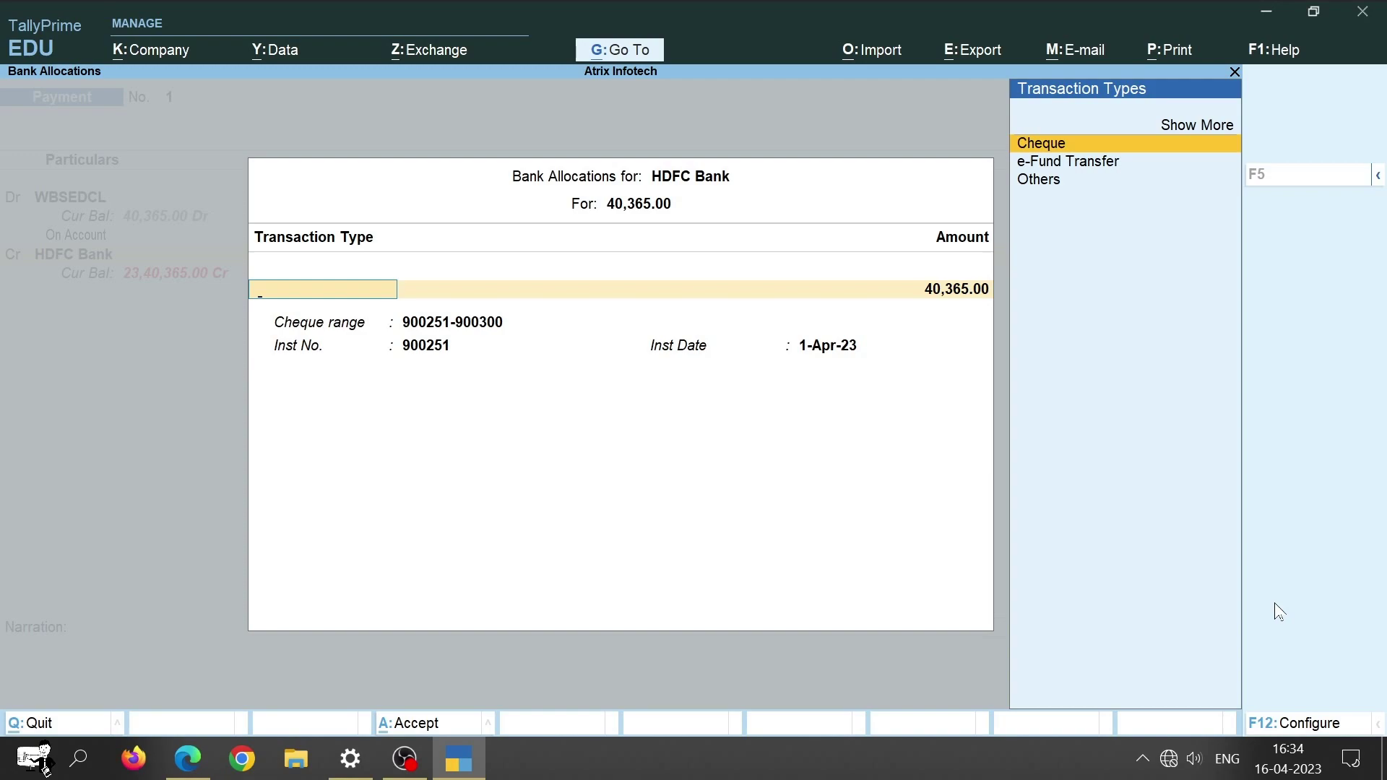
key(Return)
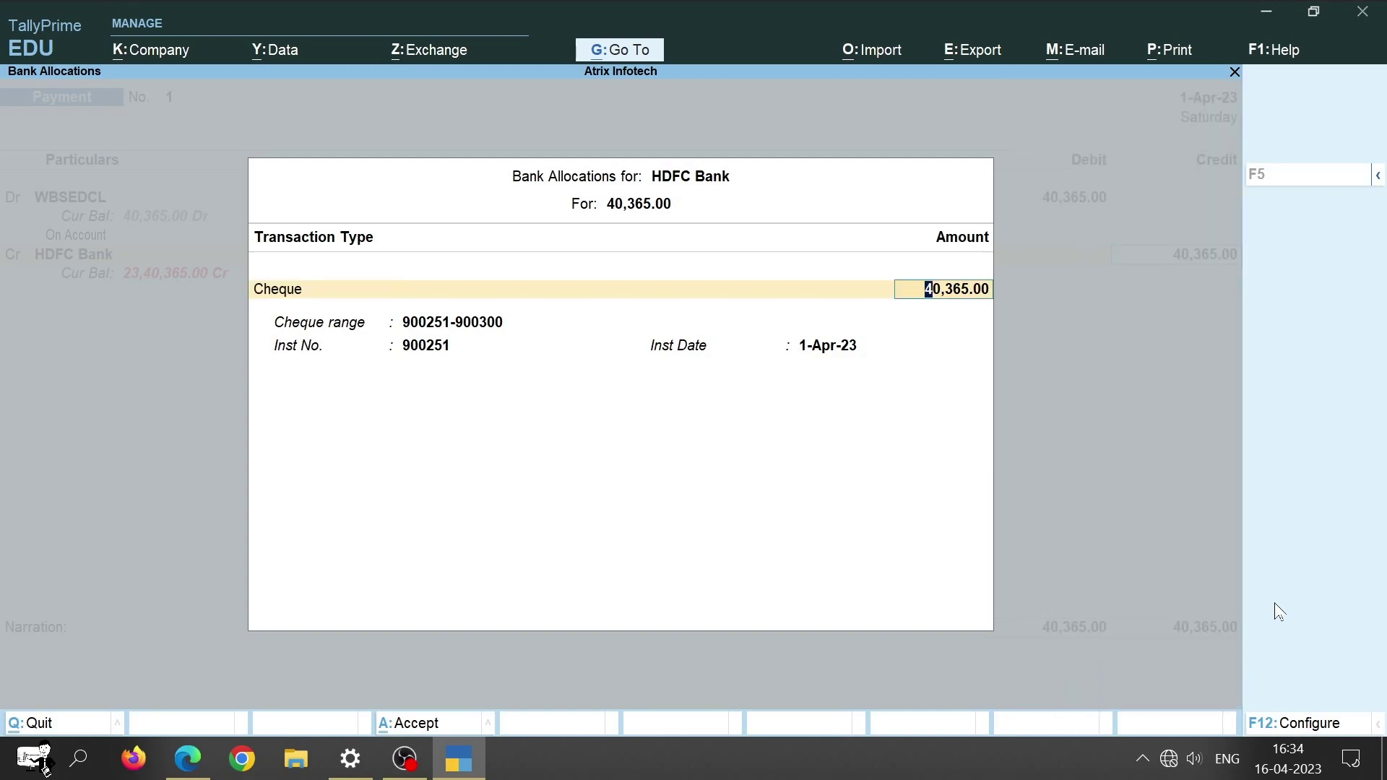
key(Return)
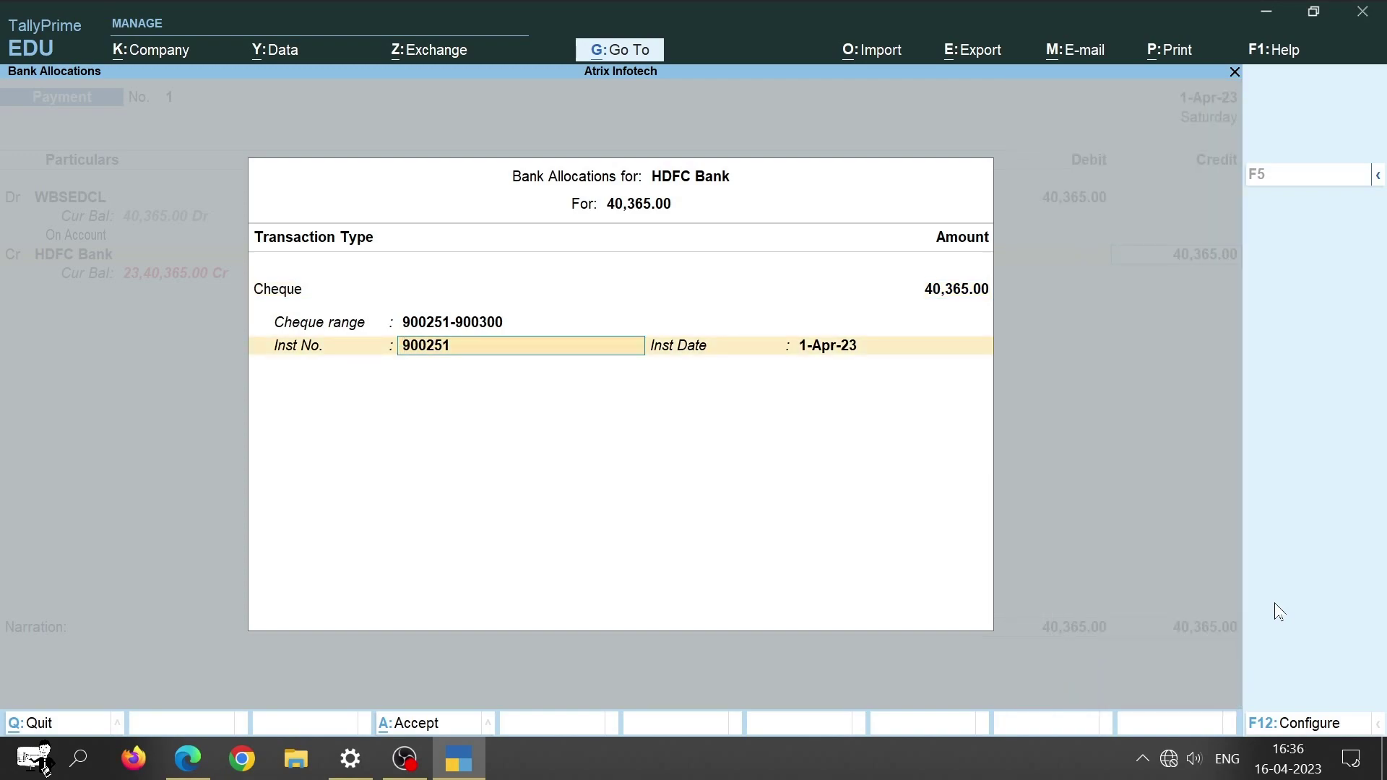
text(900252)
key(Return)
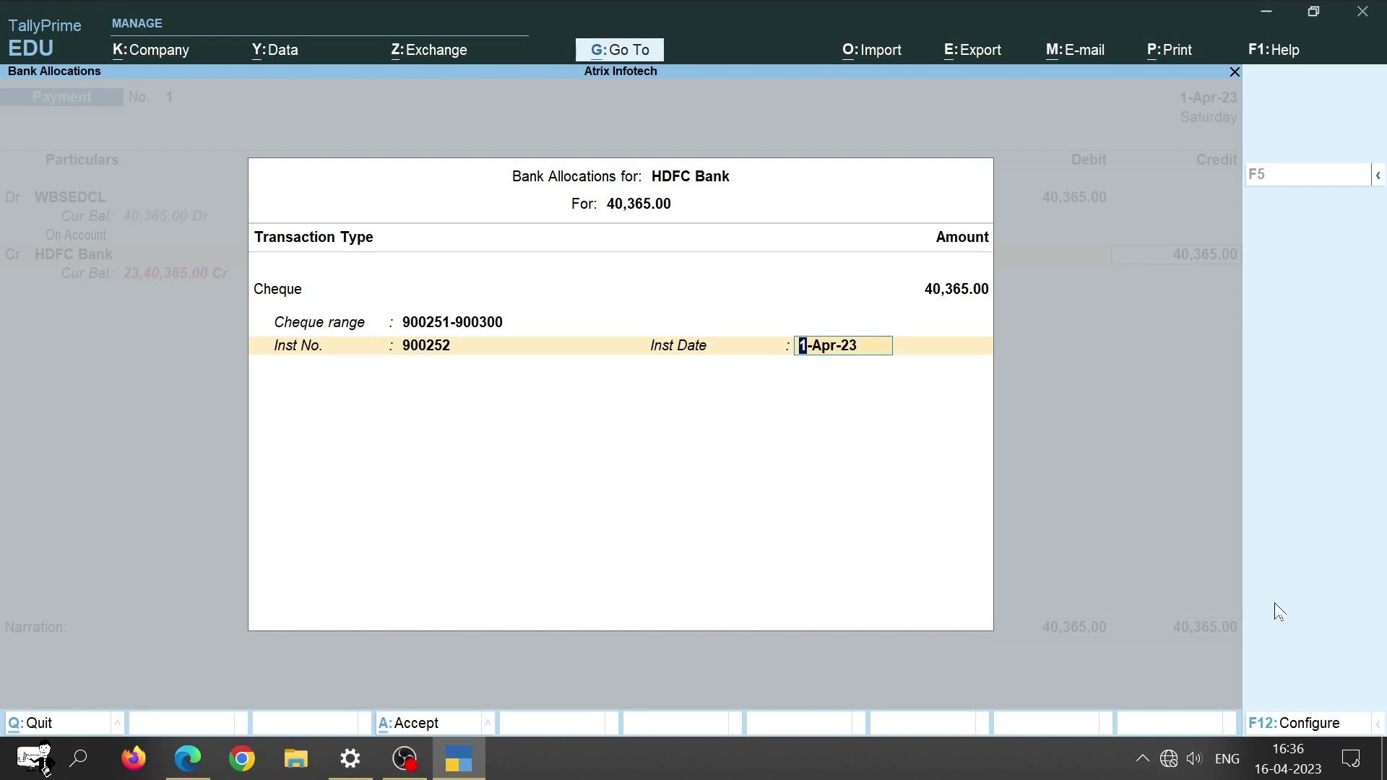
key(Return)
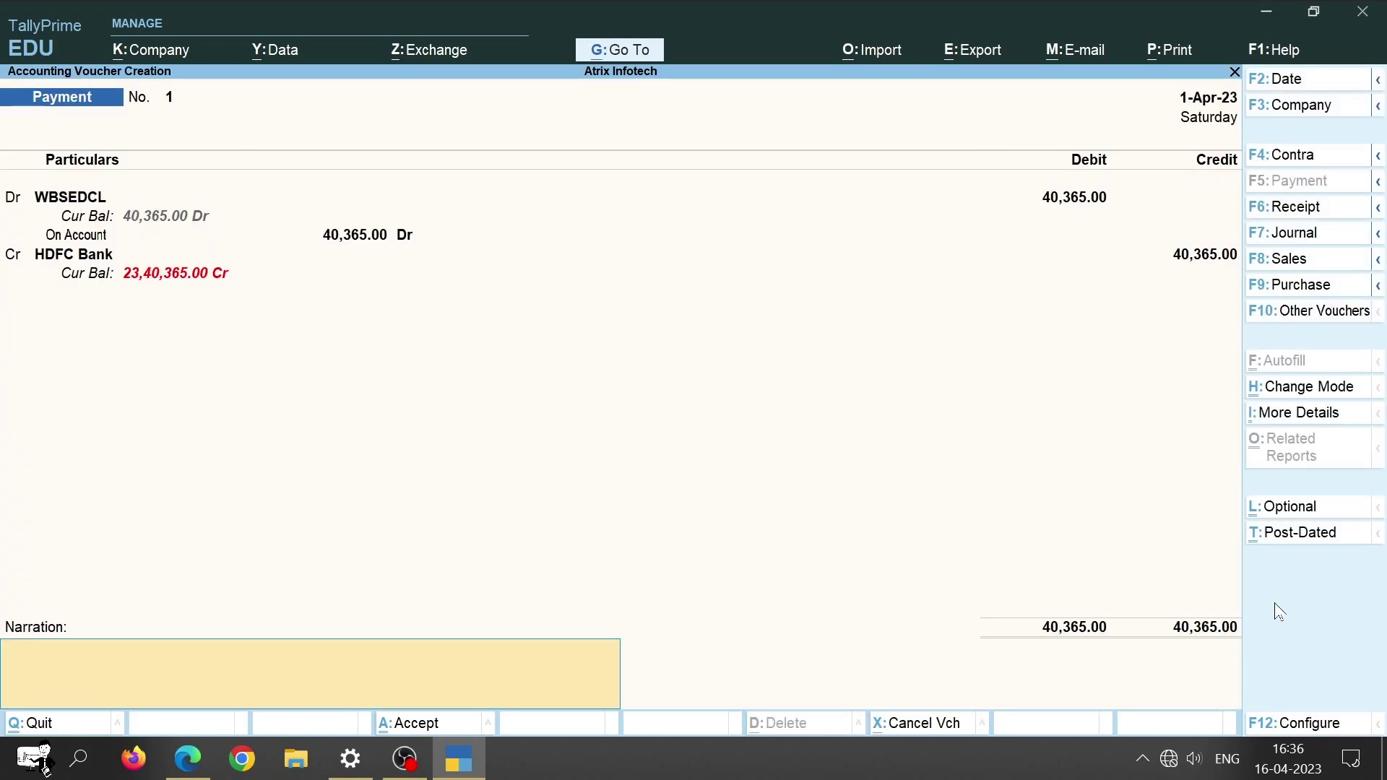
Step: Save the payment voucher with the narration "By Cheque - 900252" and switch to the Scenario #1 document
text(By Cheque - 900252)
key(ctrl)
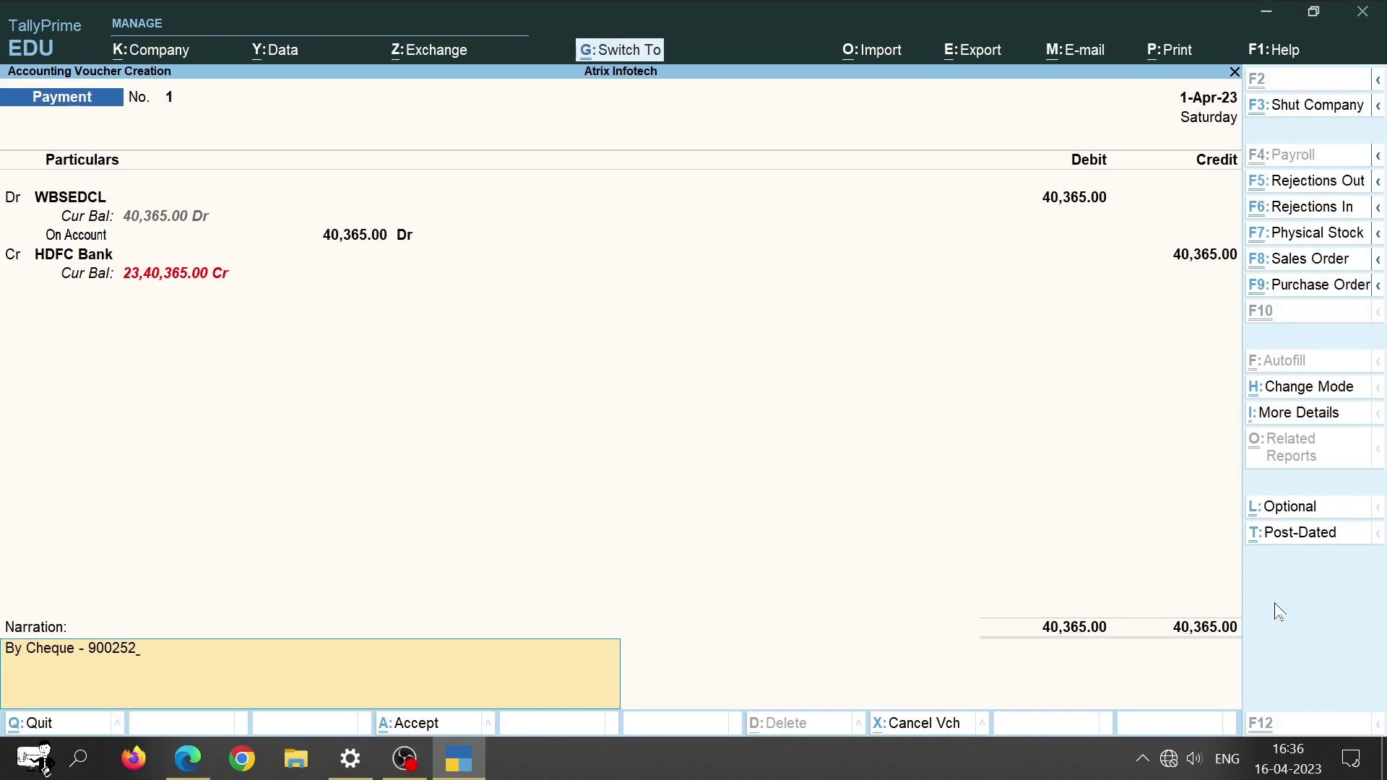
key(ctrl+a)
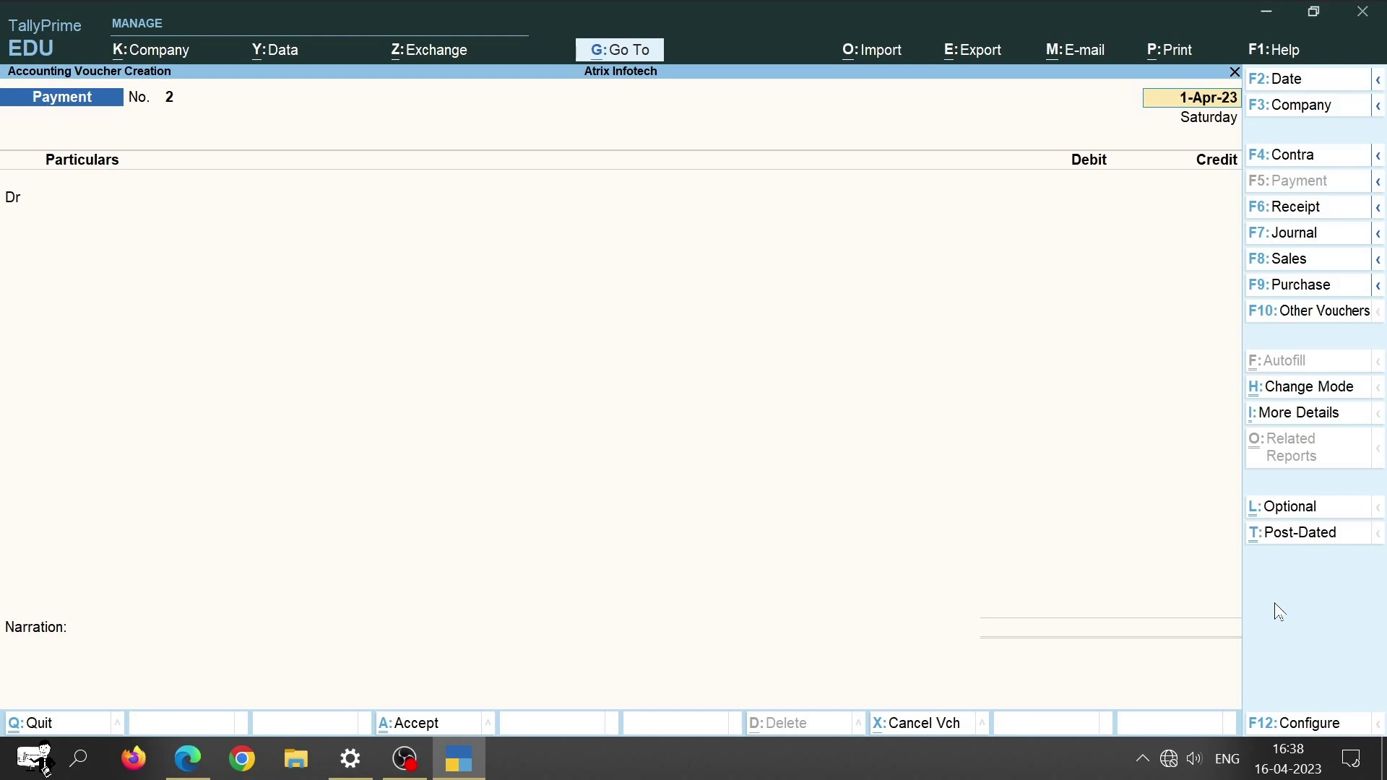
key(alt)
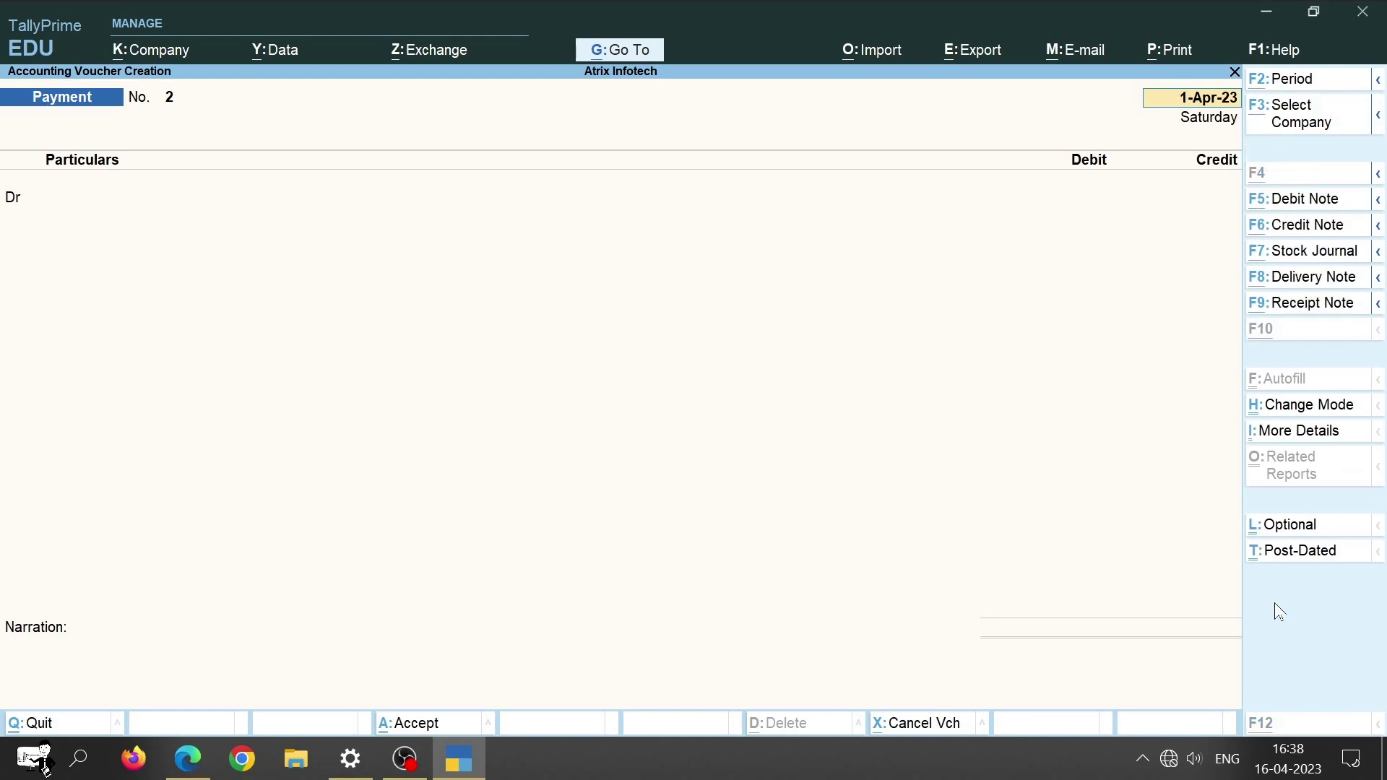
key(alt+Tab)
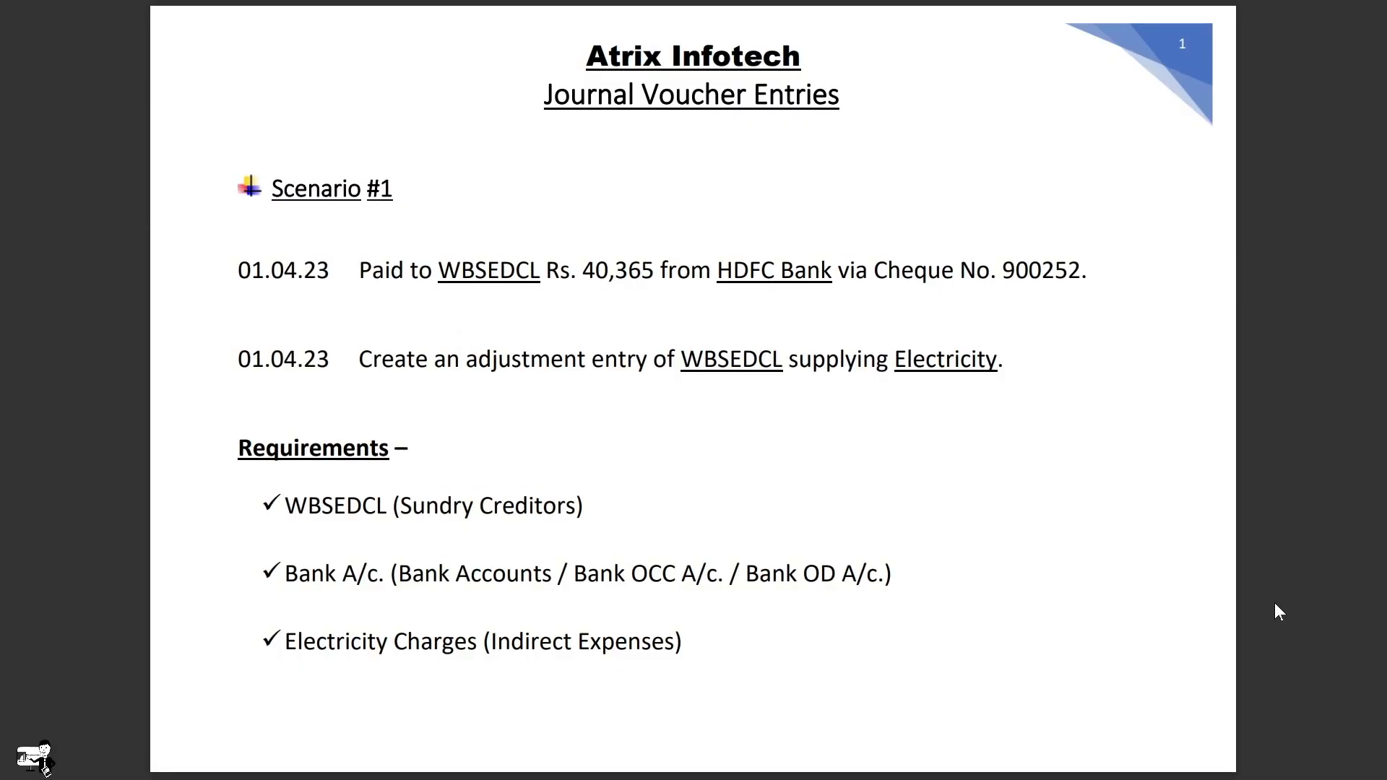
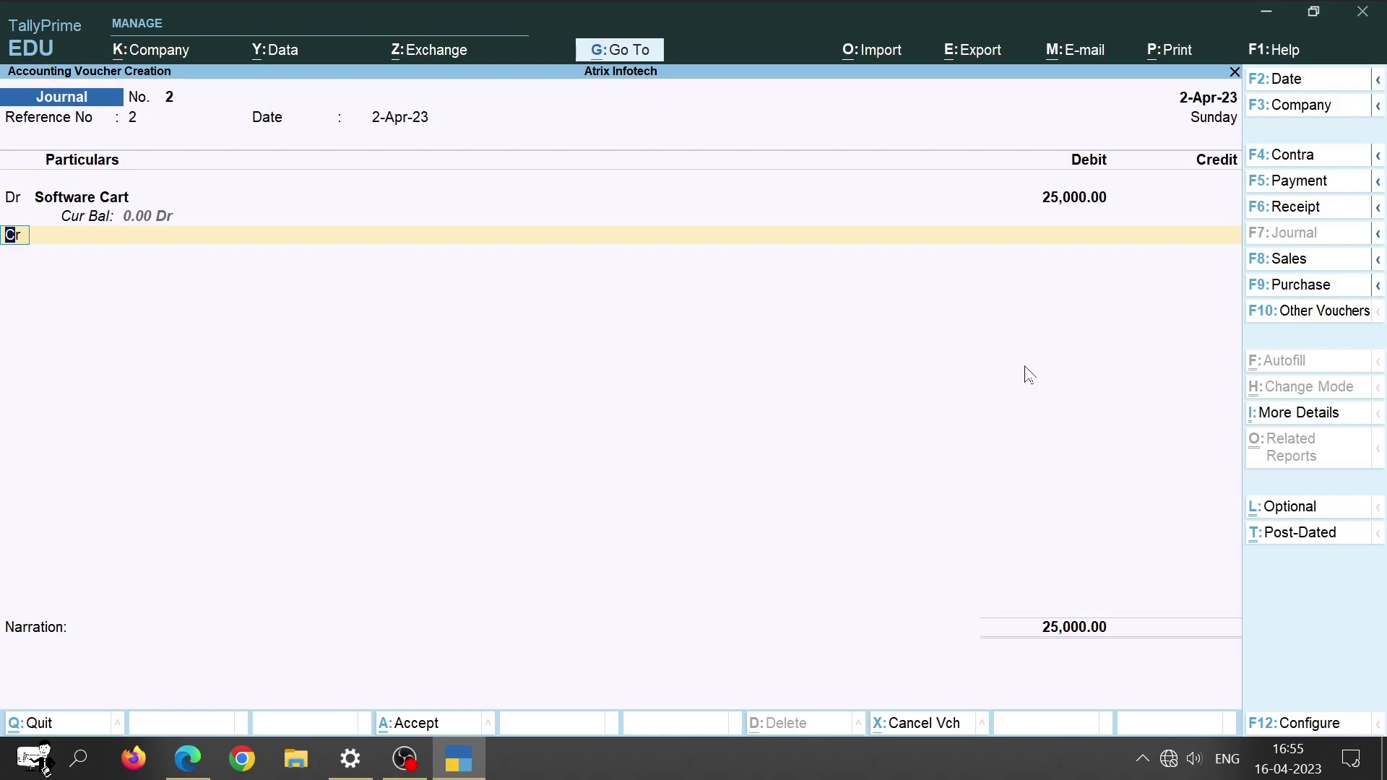
Step: From the journal voucher's credit line, start a new ledger named Commission A/c. without an alias
key(Down)
key(Up)
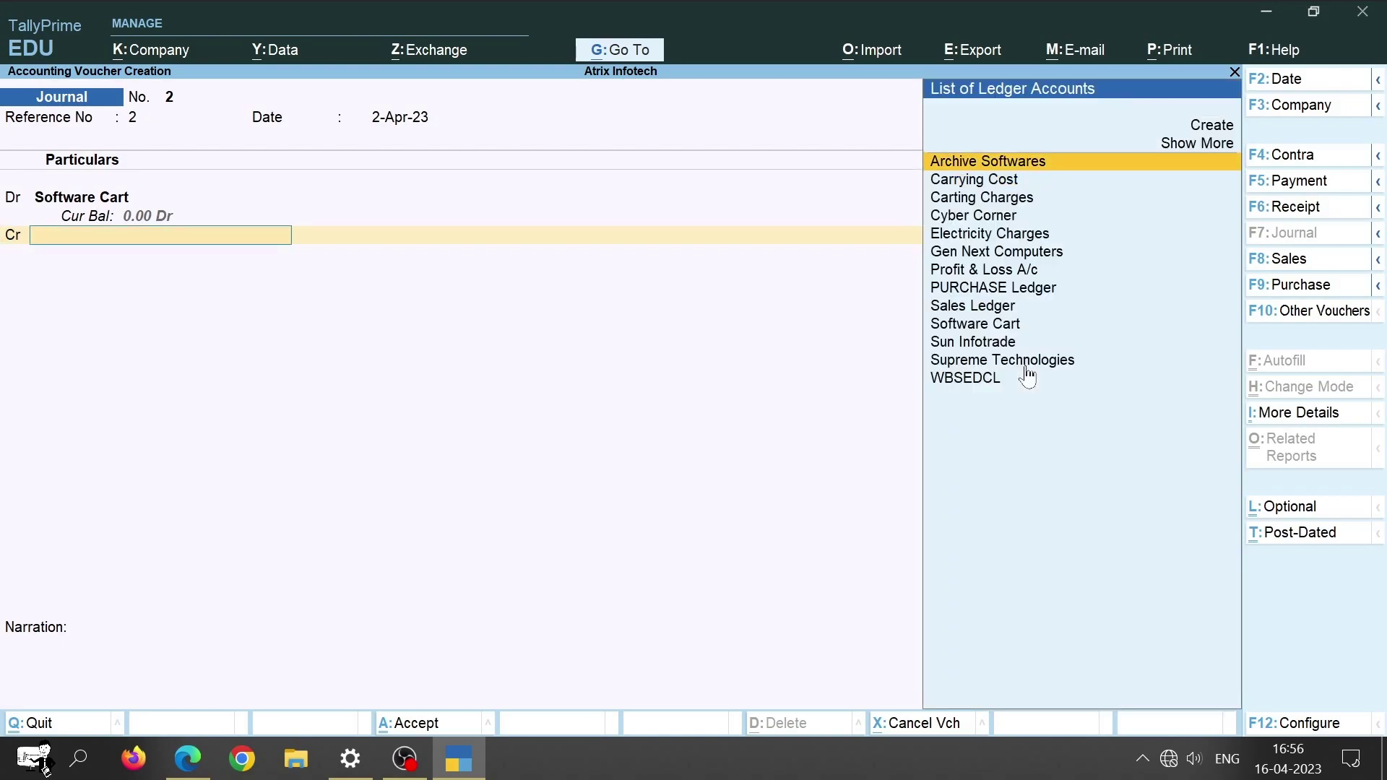
key(Down)
key(Down)
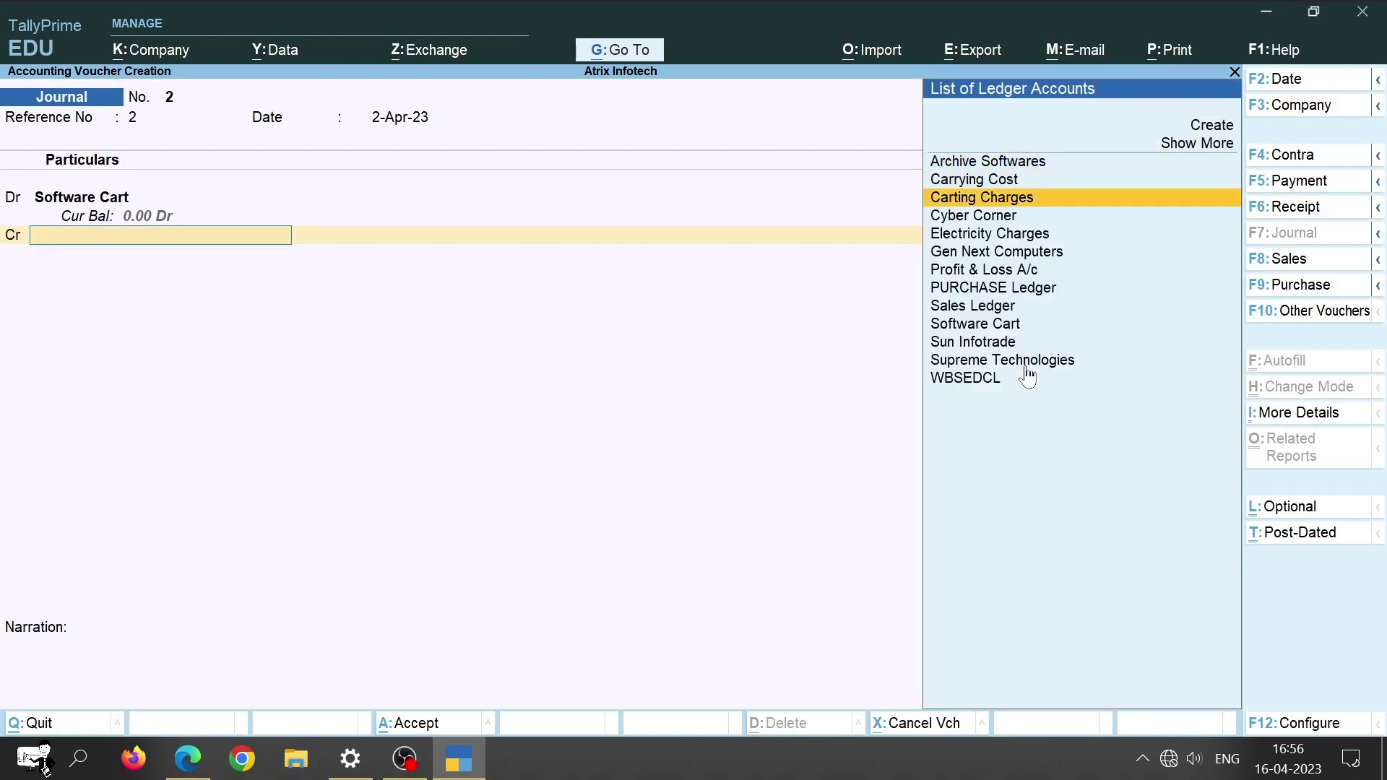
key(Up)
key(Up)
key(Up)
key(Up)
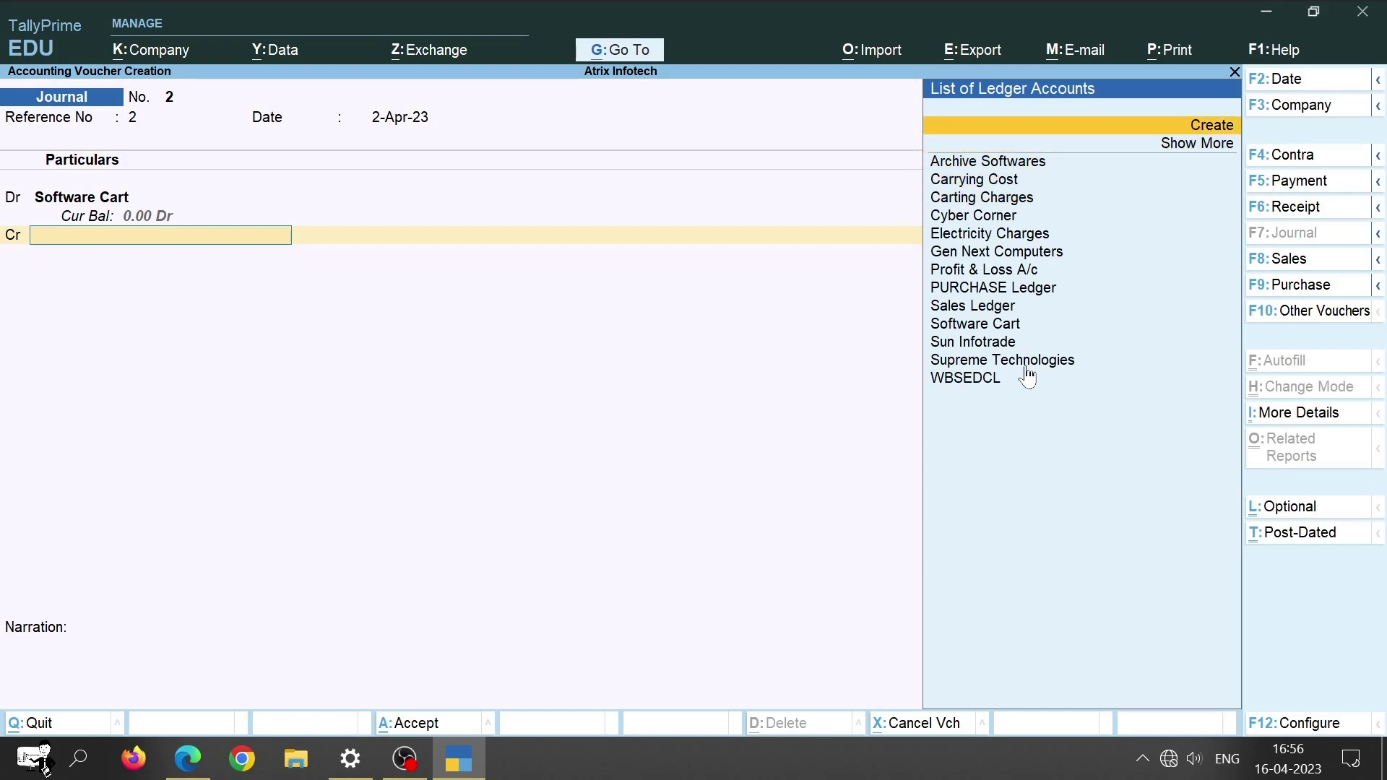
key(alt+c)
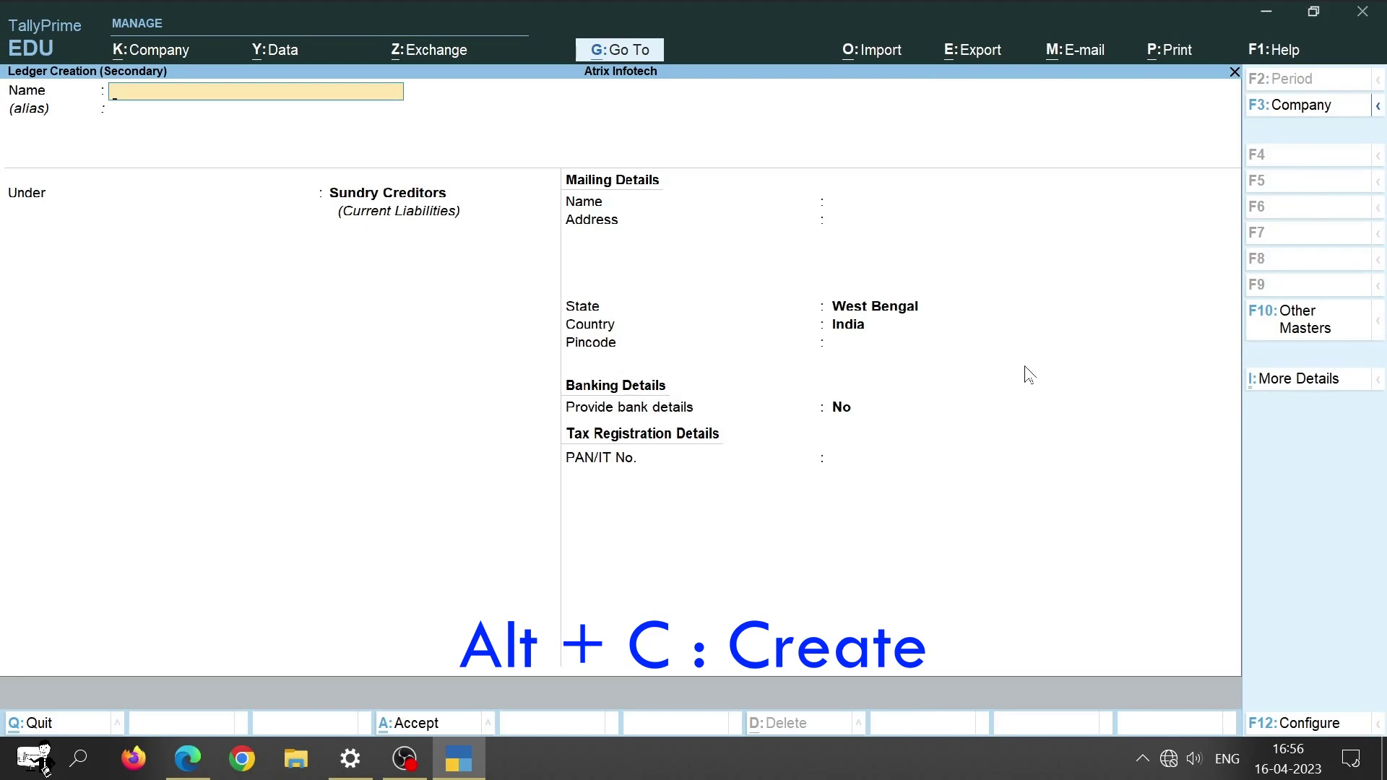
text(Commi)
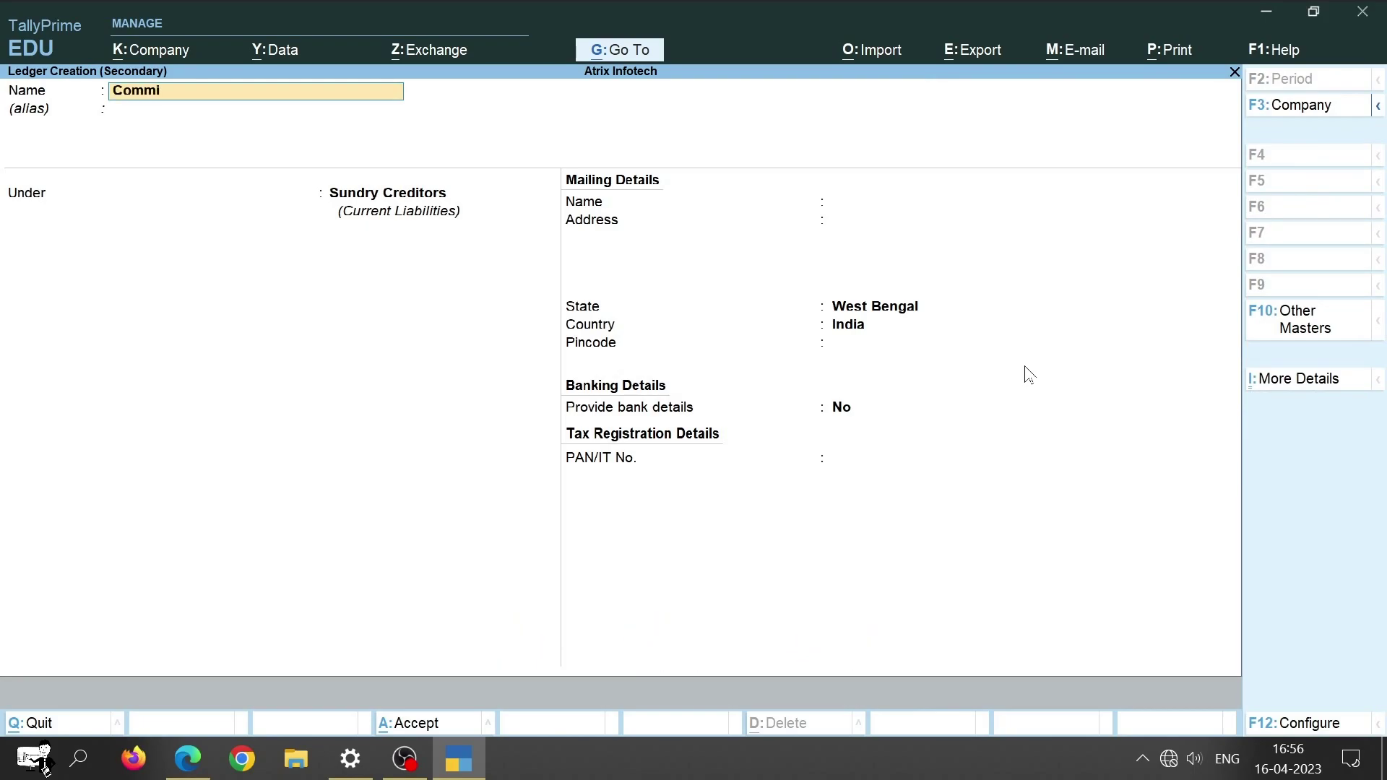
text(ssion A/c.)
key(Return)
key(Return)
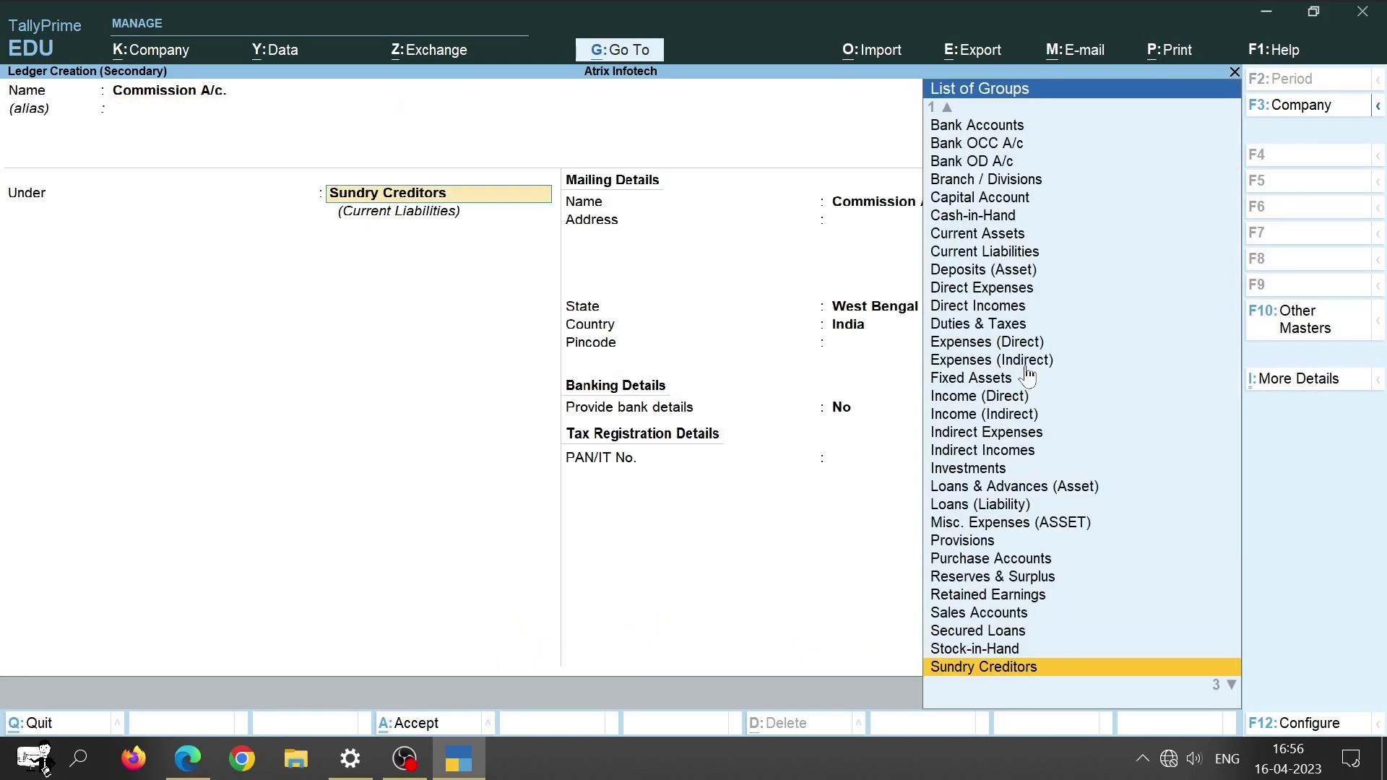
Step: Place the Commission A/c. ledger under Indirect Incomes with the ledger type Not Applicable
key(Up)
key(Up)
key(Up)
key(Up)
key(Up)
key(Up)
key(Up)
key(Up)
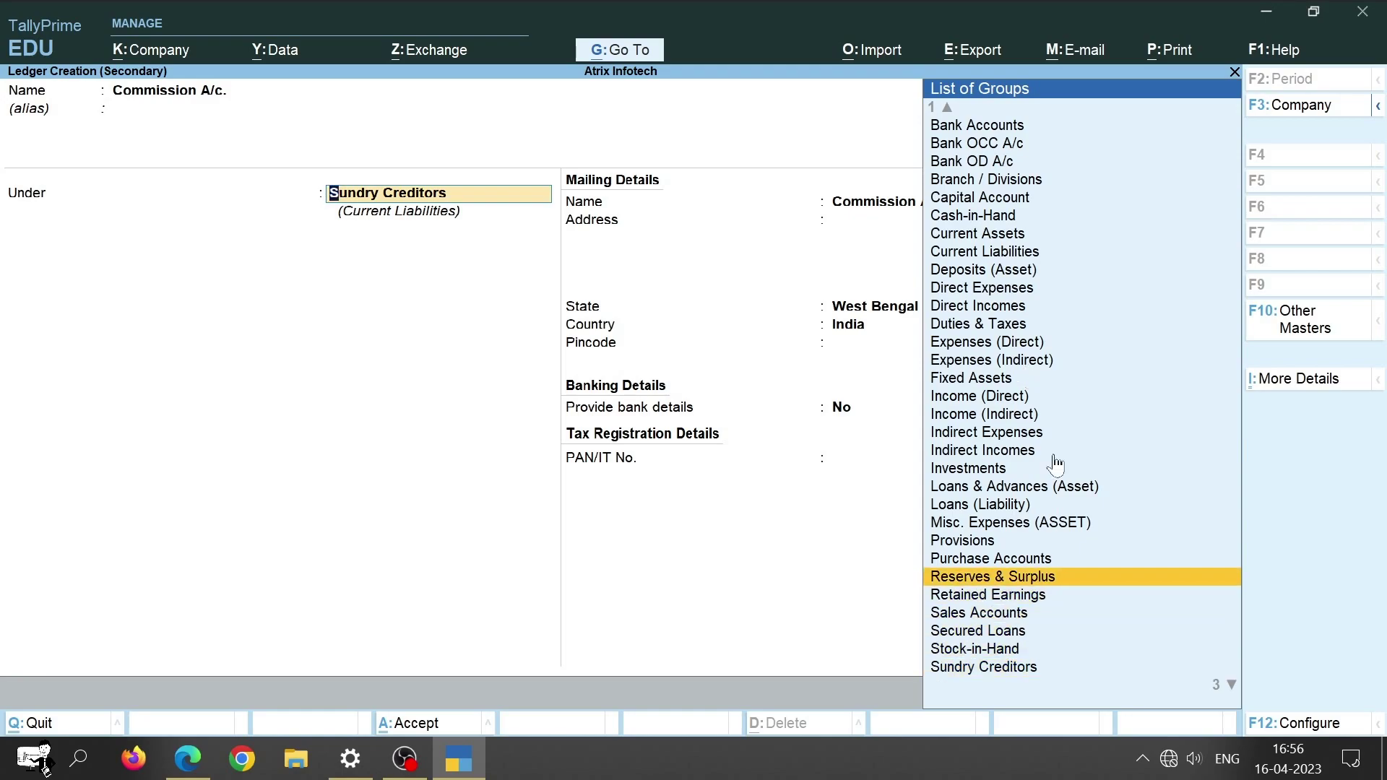
key(Up)
key(Up)
key(Up)
key(Up)
key(Return)
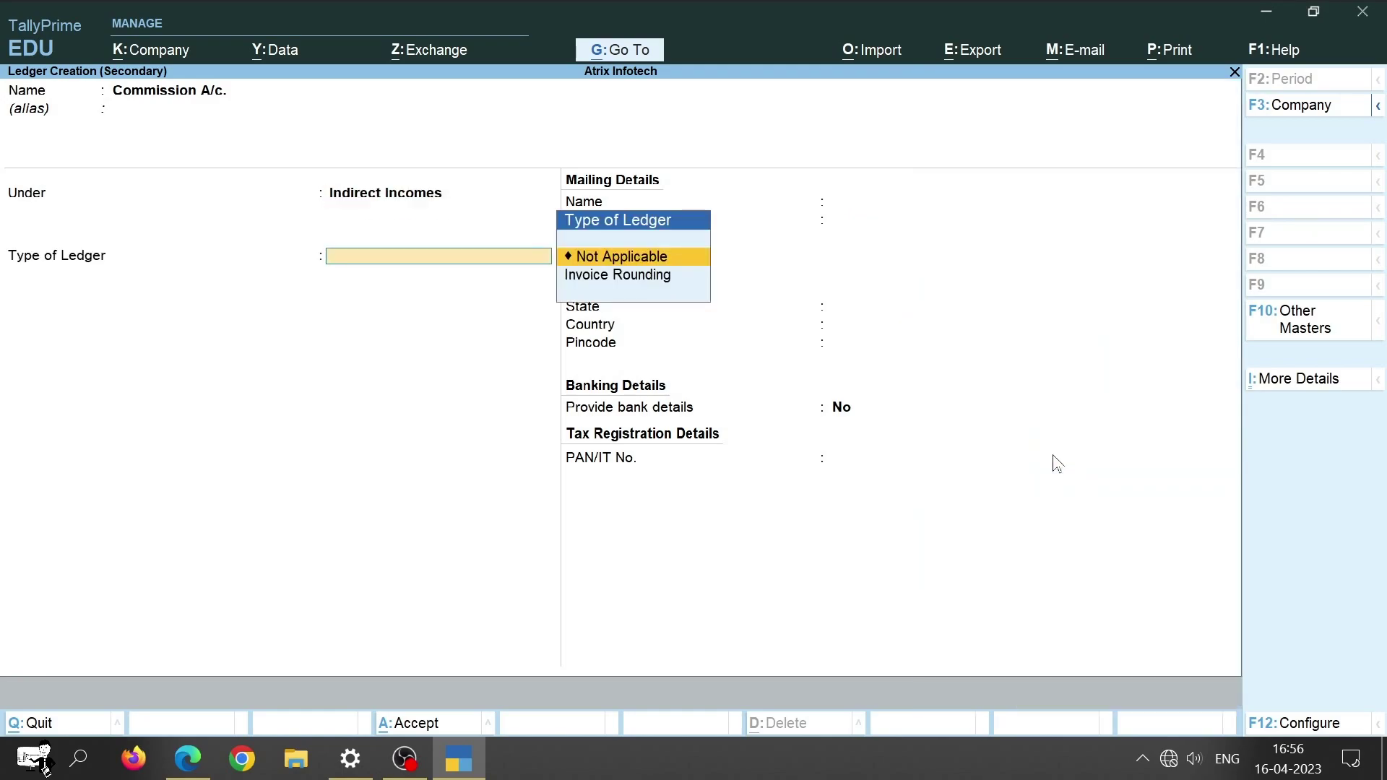
key(Return)
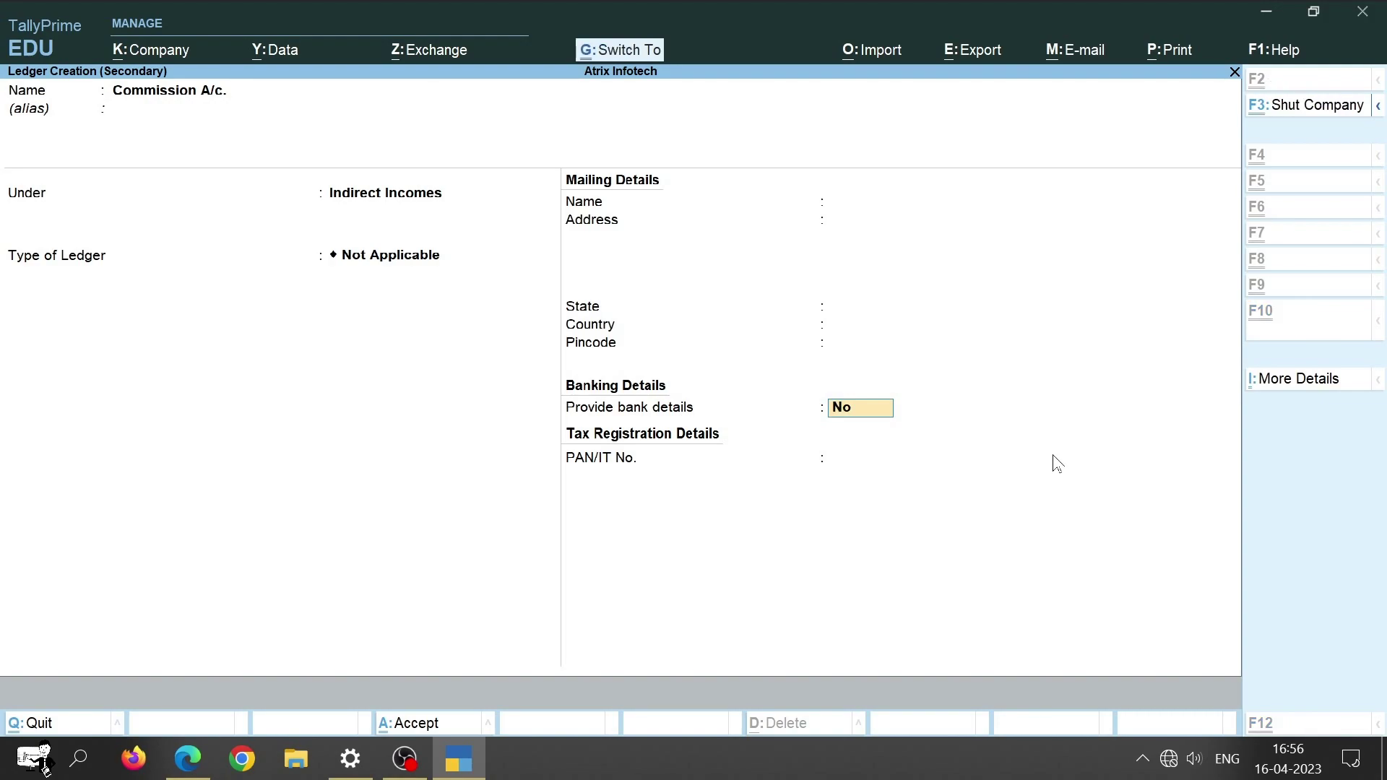
Step: Save the new ledger and accept the journal voucher crediting Commission A/c. with 25,000
key(ctrl+a)
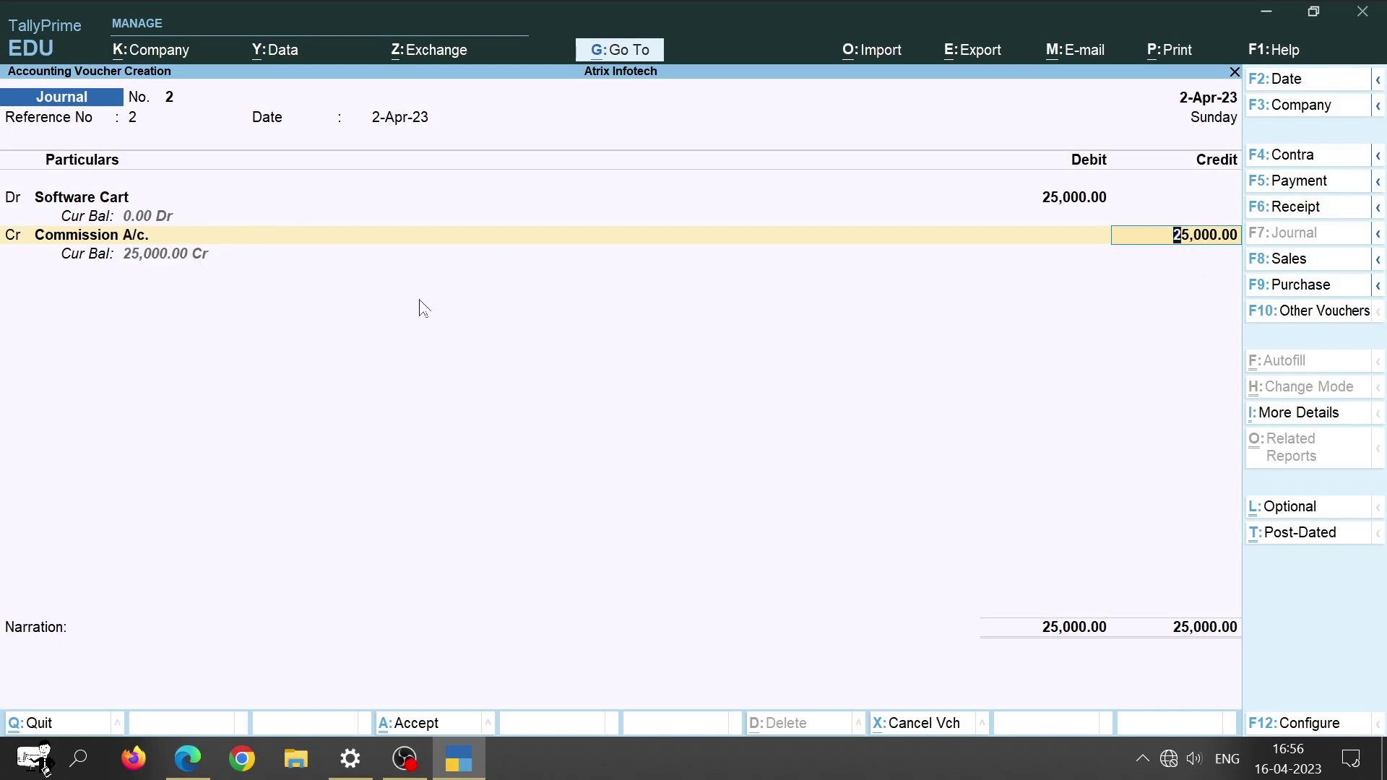
key(ctrl)
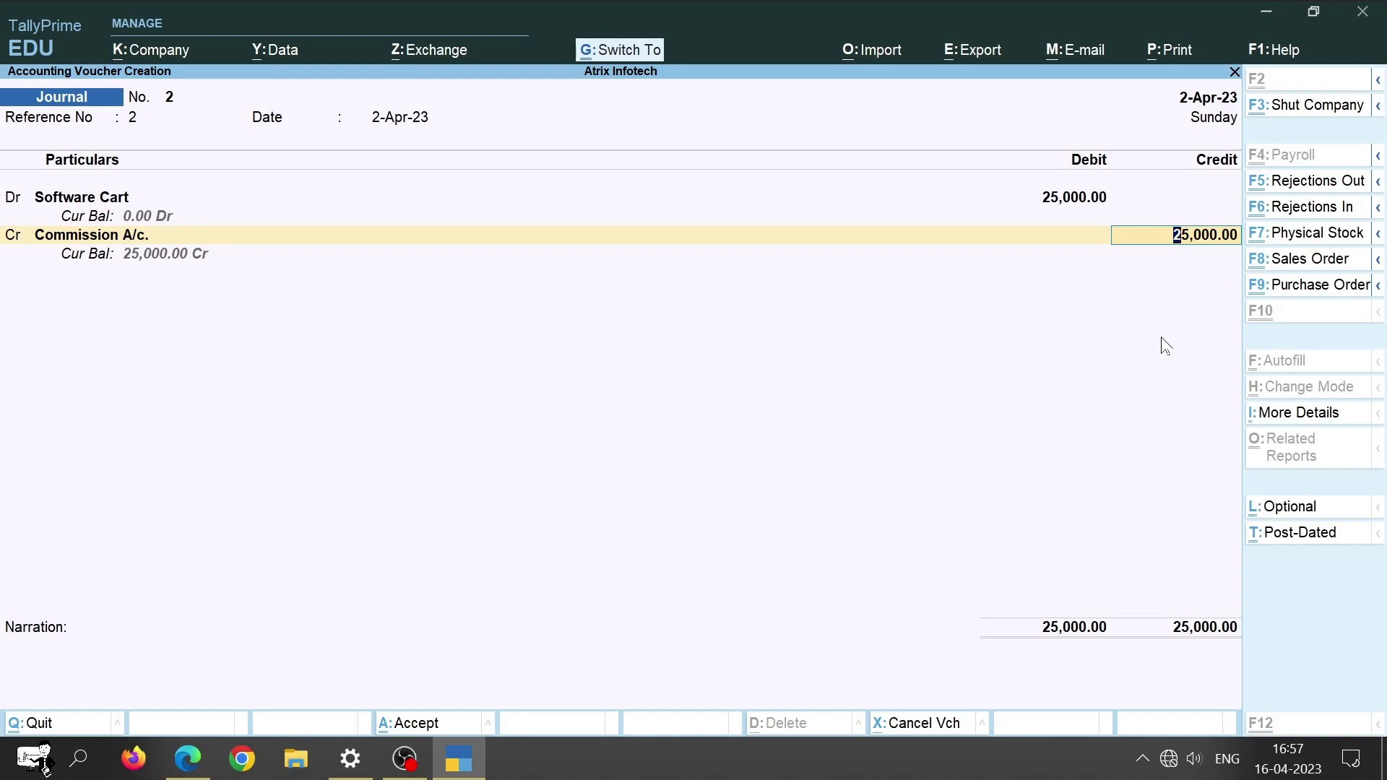
key(ctrl+a)
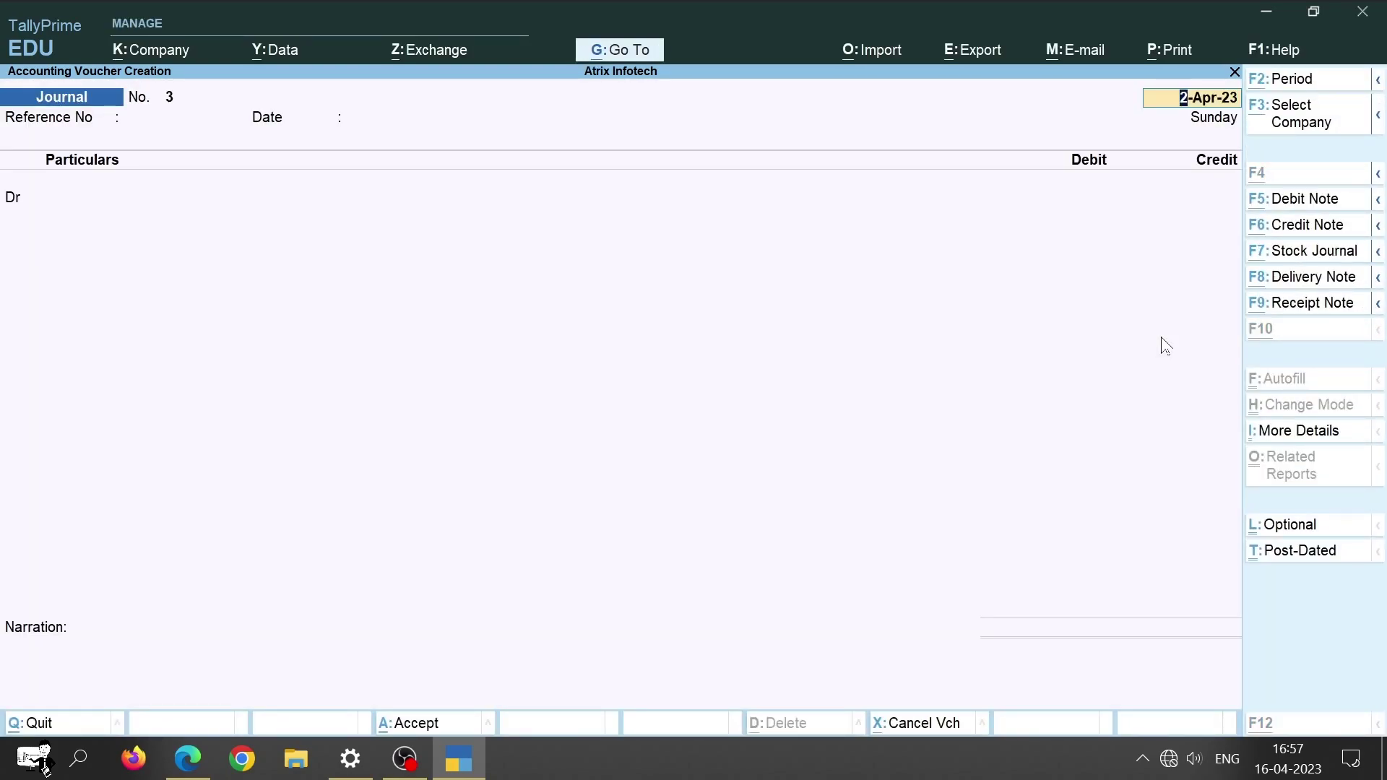
Step: Switch to the exercise document, review the Scenario #3 entries and requirements, and return to voucher entry
key(alt+Tab)
key(Right)
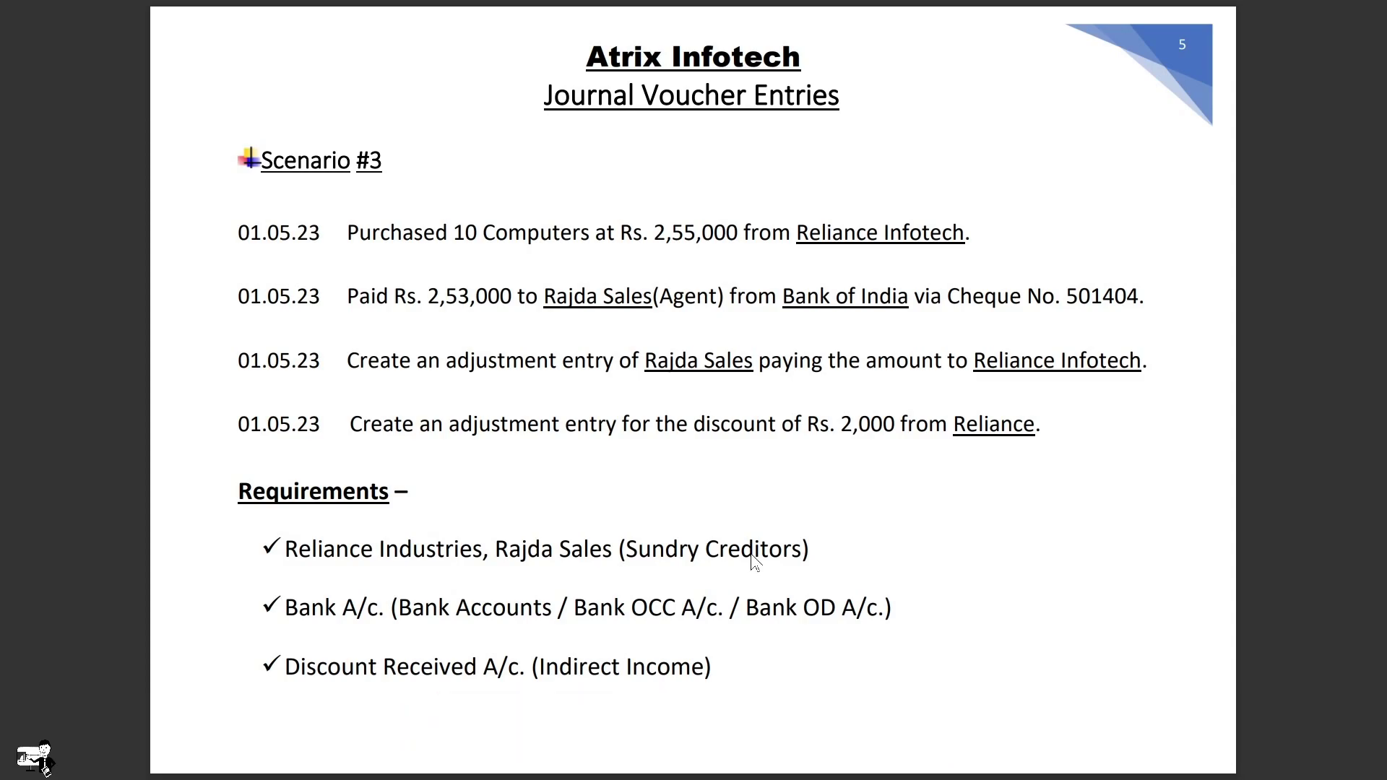
key(alt+Tab)
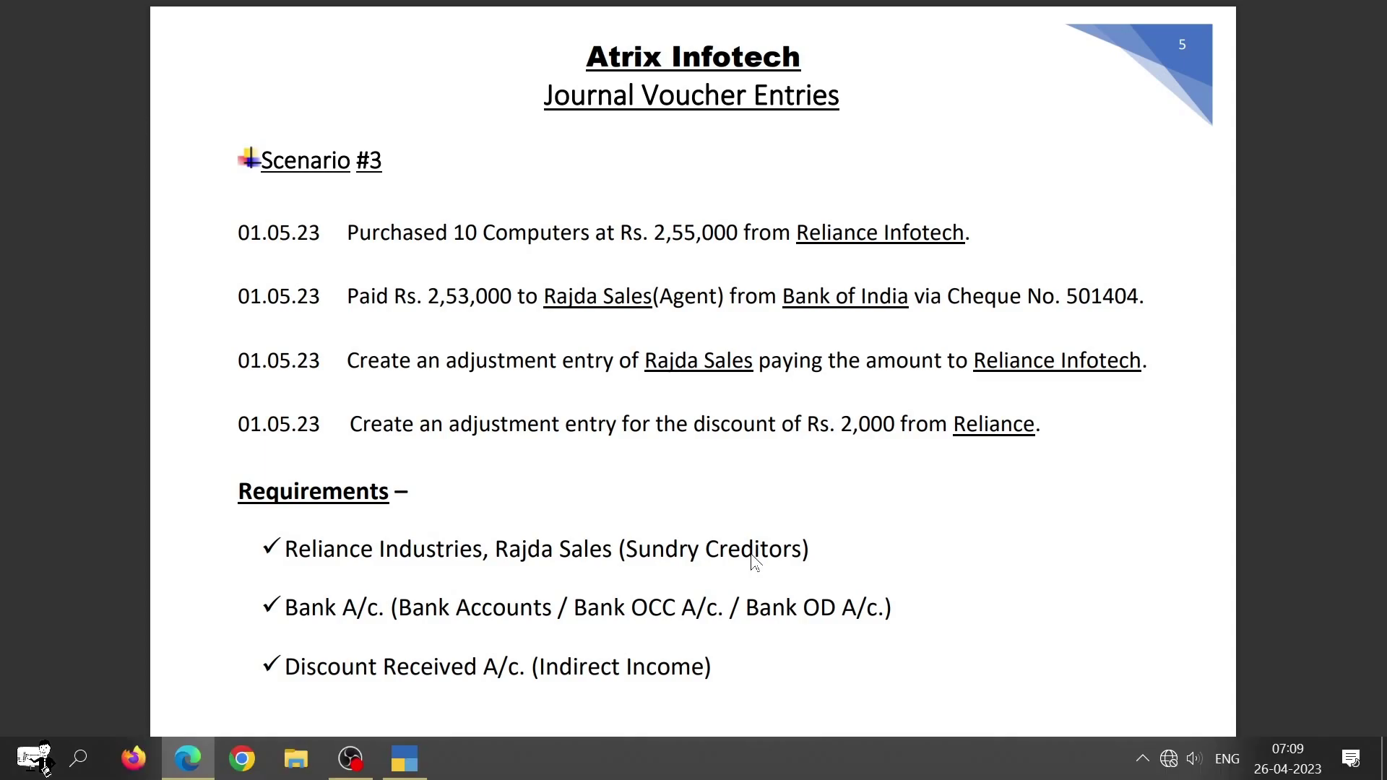
Step: Start a purchase voucher dated 1-May-23 with supplier invoice number RIL/00152 and the same invoice date
key(F9)
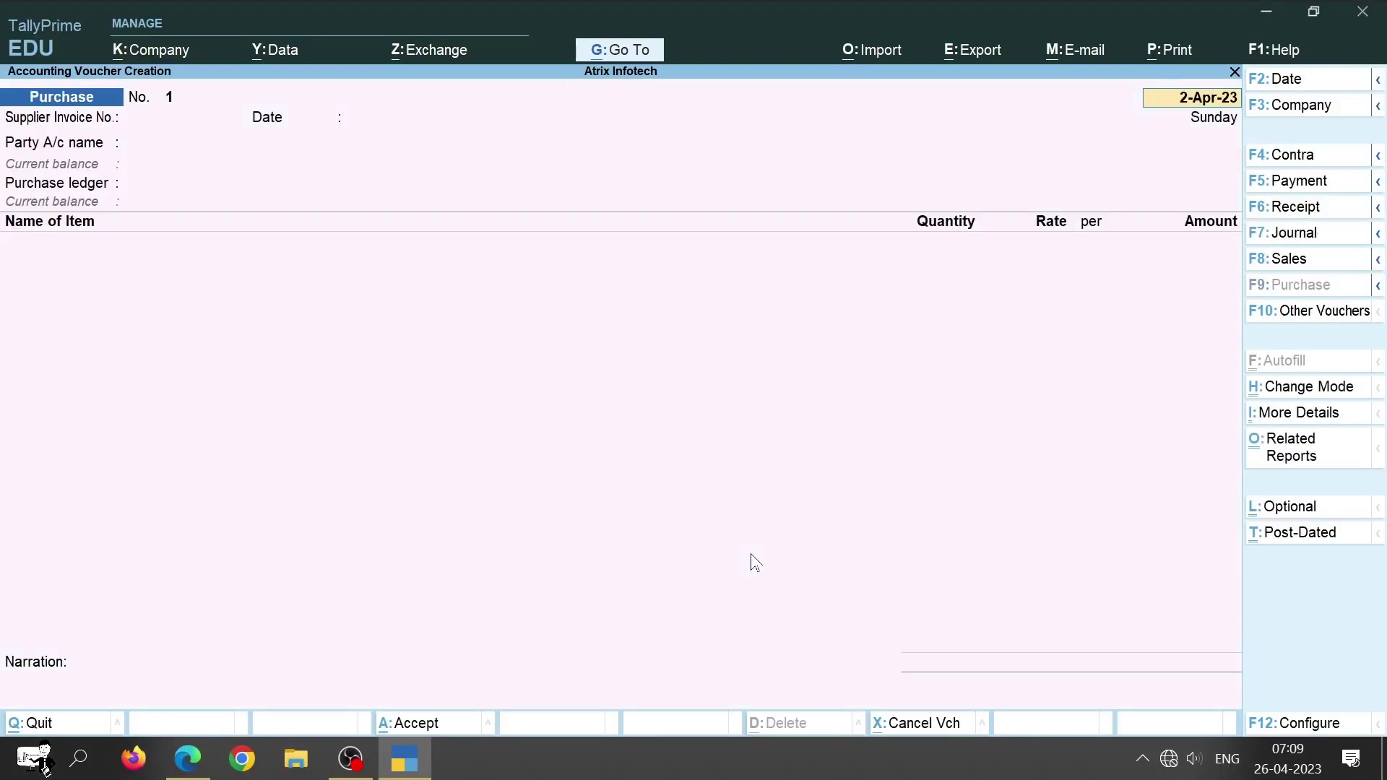
key(F2)
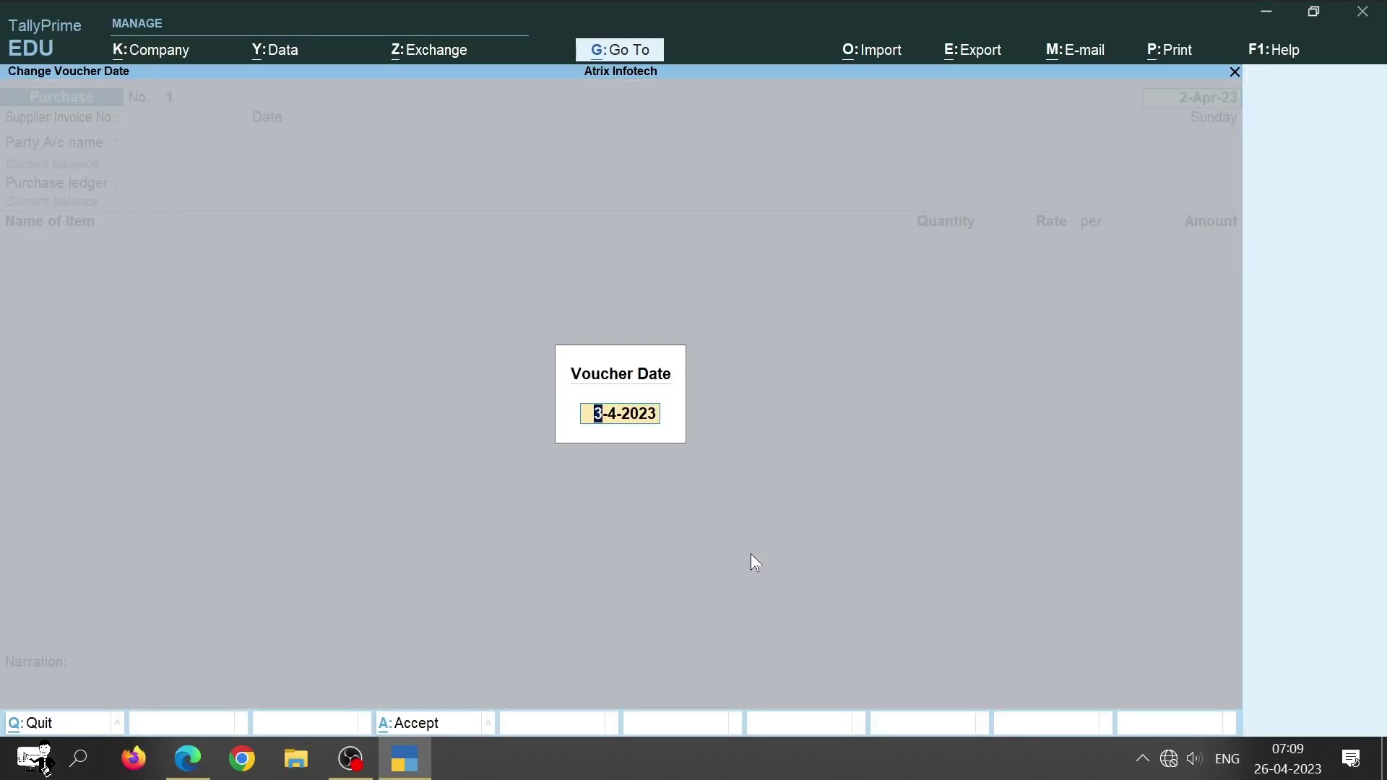
text(1.5.23)
key(Return)
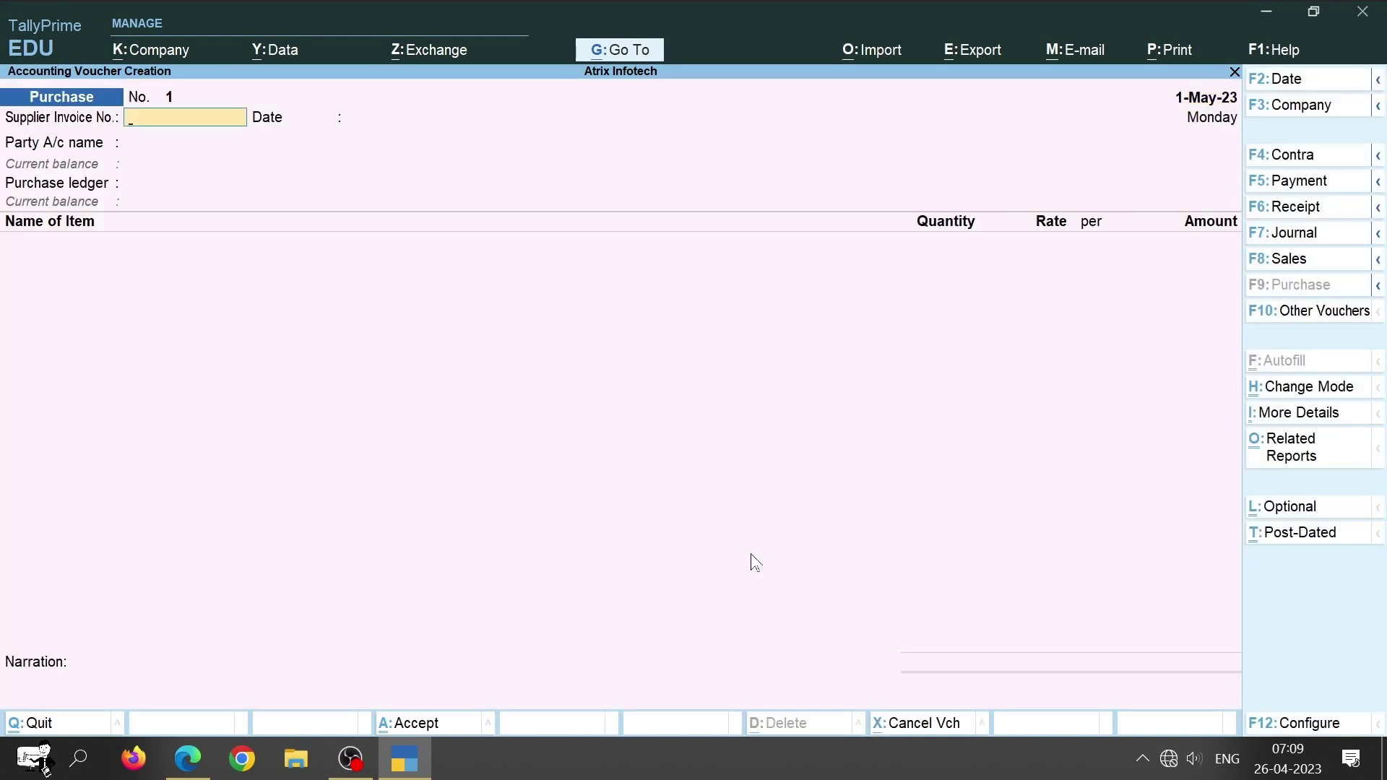
text(RIL/00152)
key(Return)
key(Return)
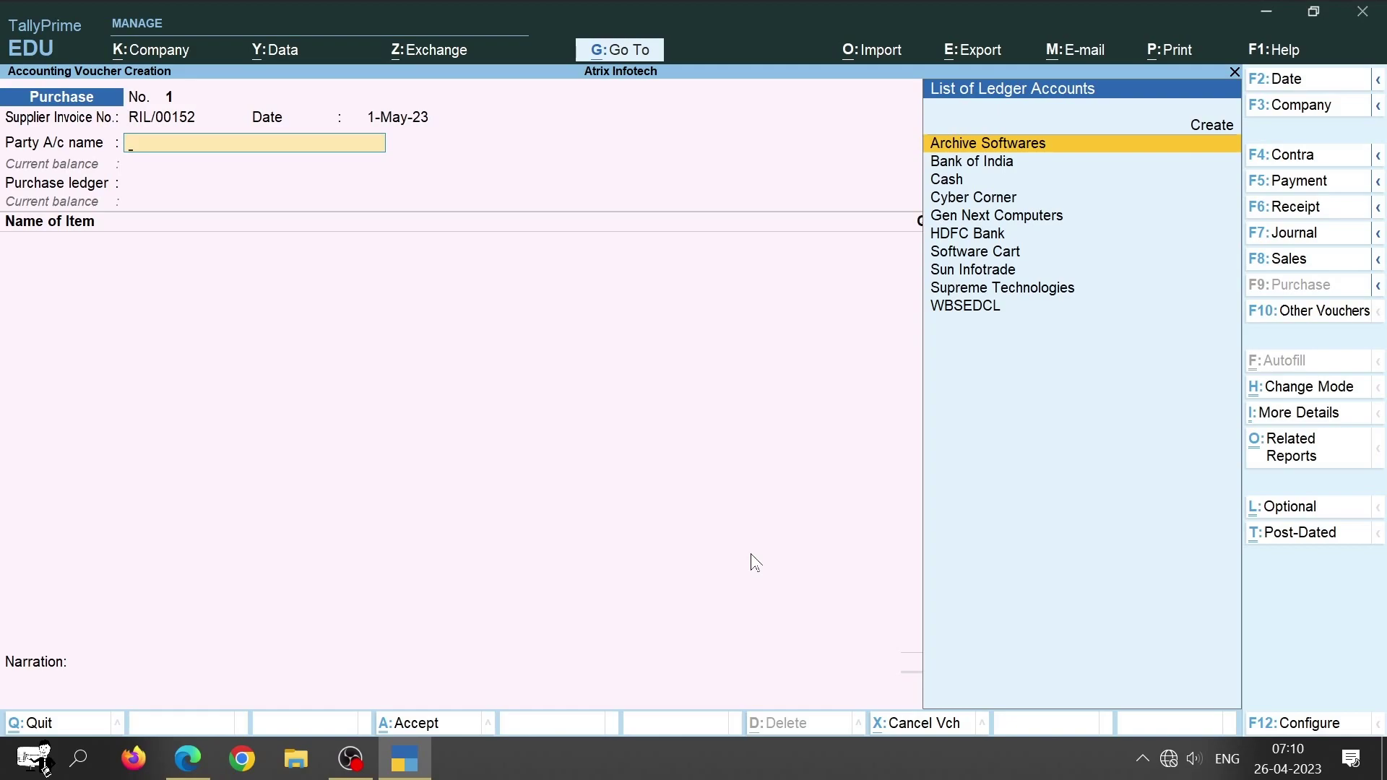
Step: Create the supplier ledger Reliance Infotech under Sundry Creditors with the address Kolkata and use it as the party account
key(Up)
key(Return)
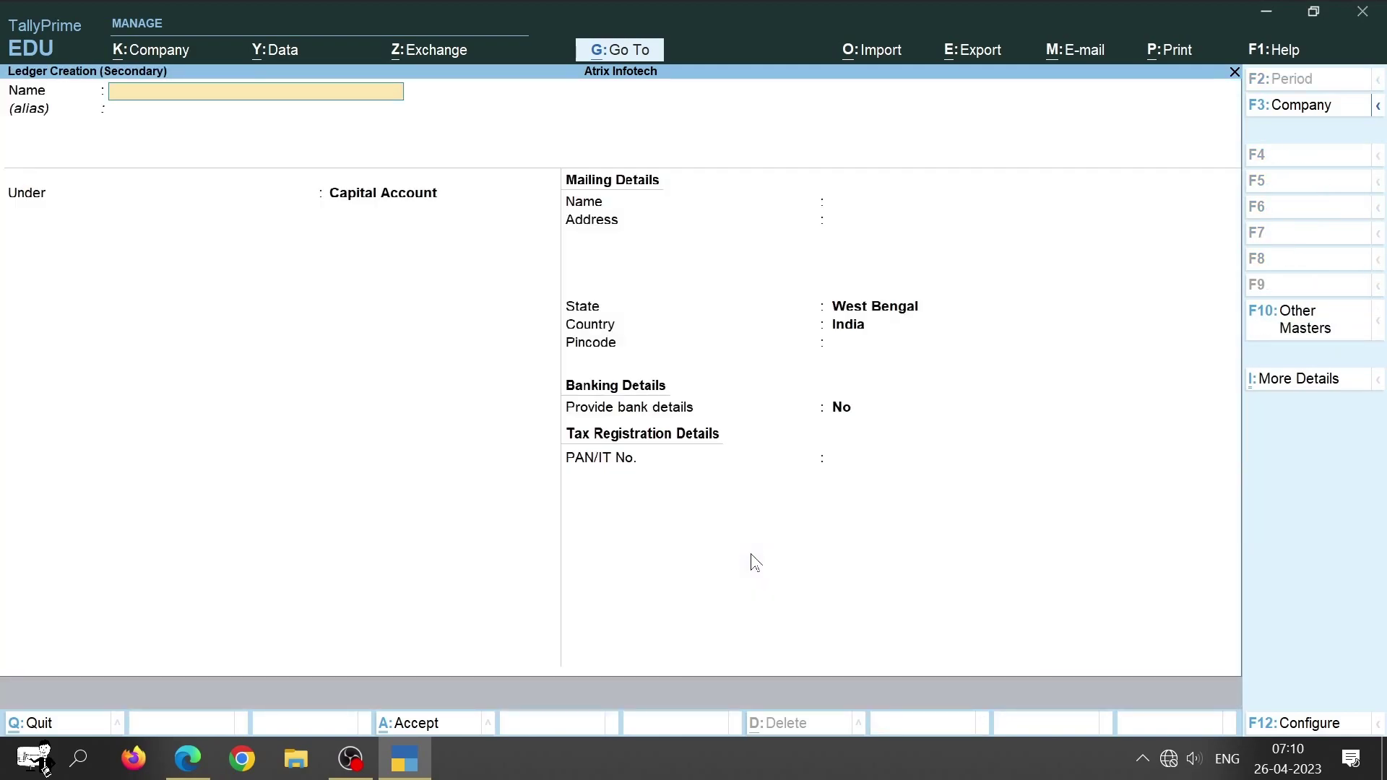
text(Reliance Infotech)
key(Return)
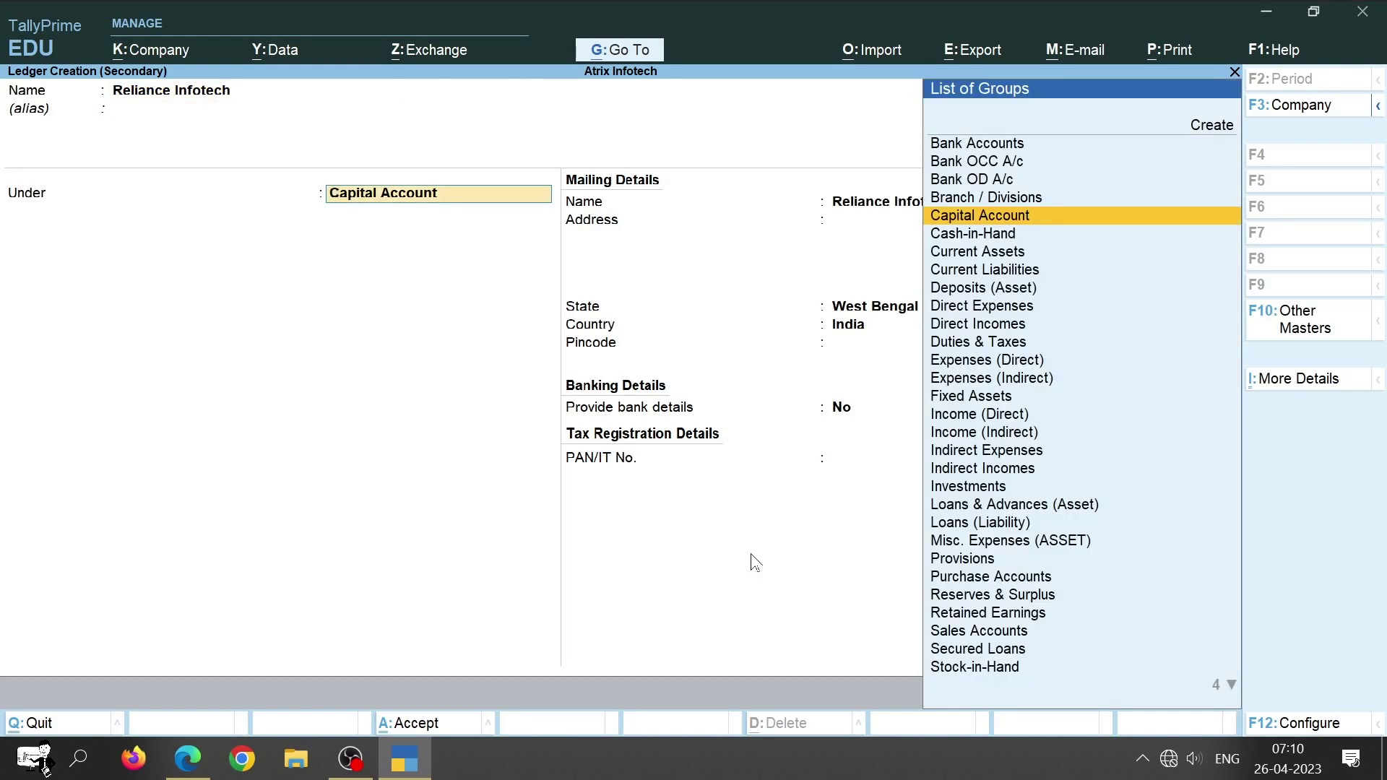
text(Sundr)
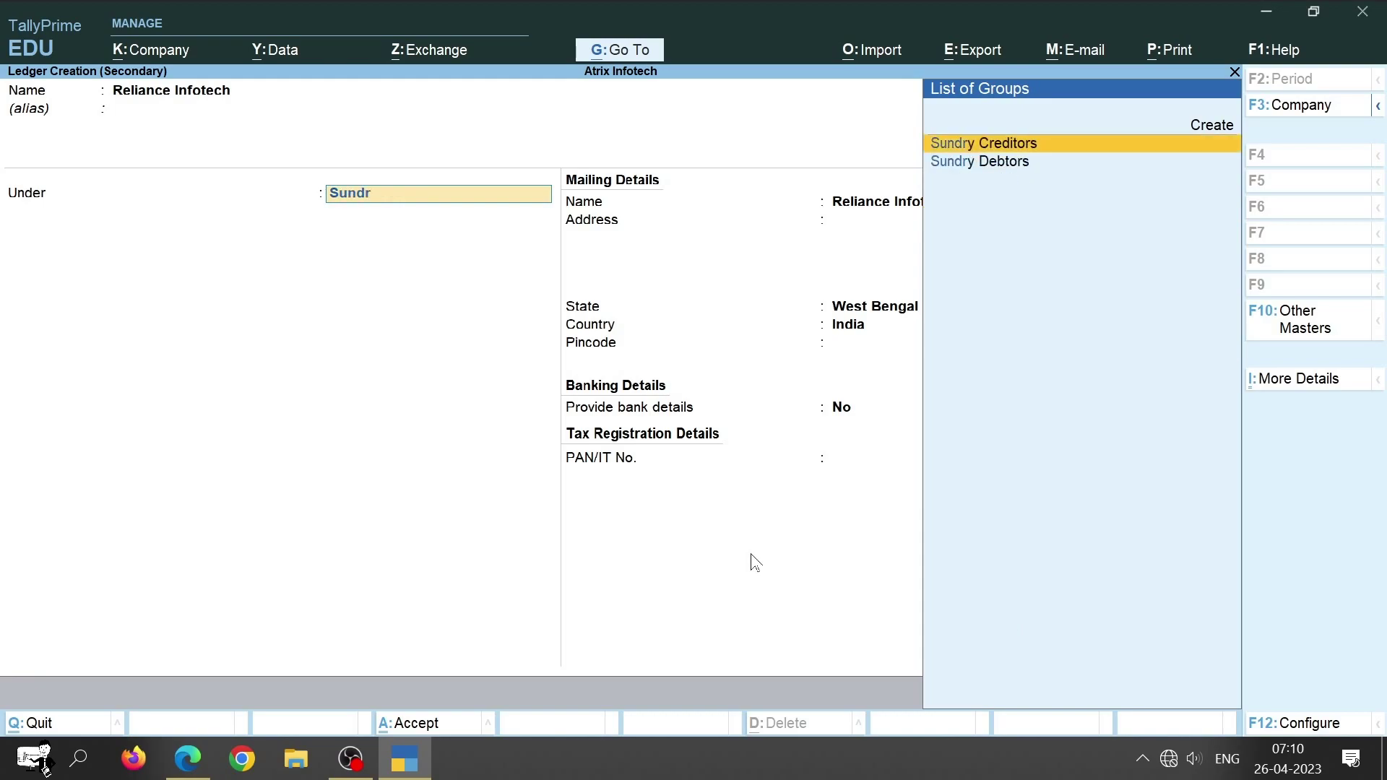
key(Return)
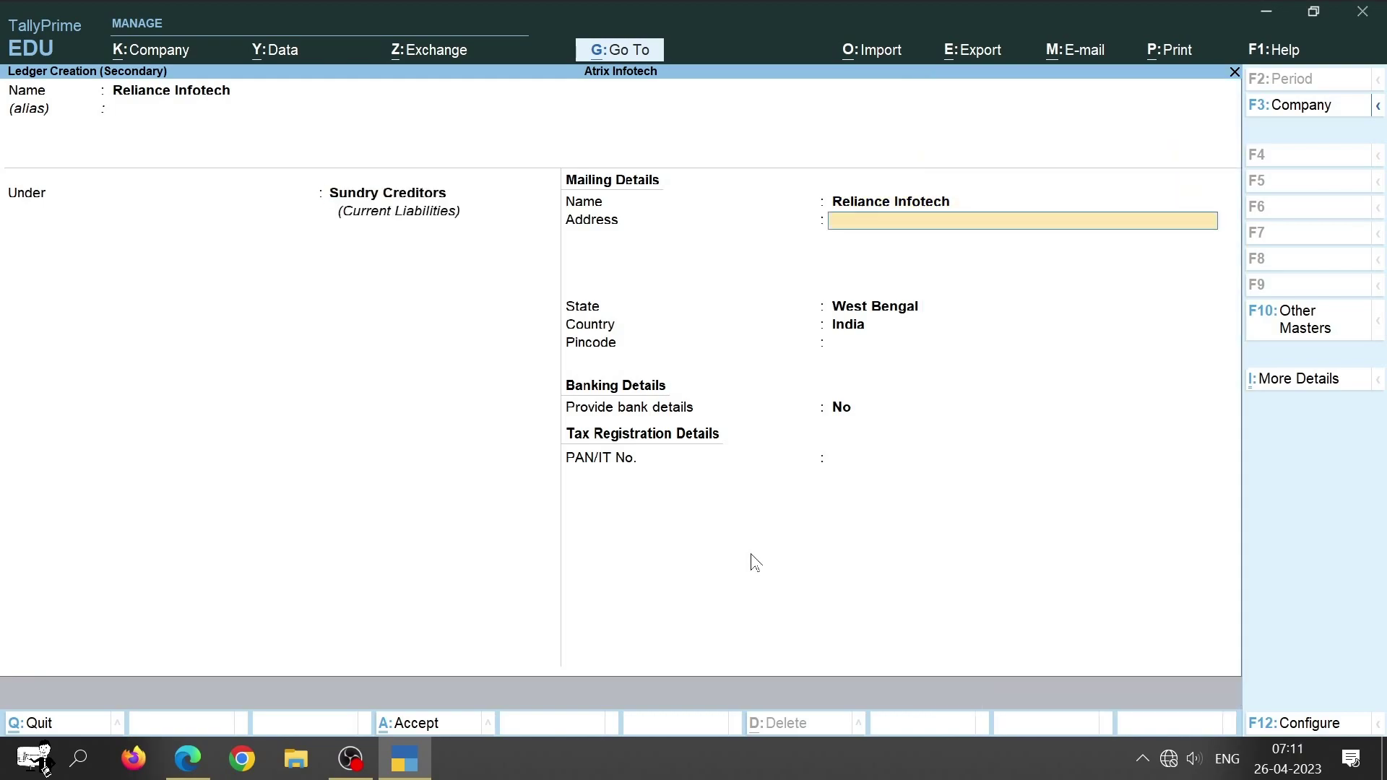
text(Kolkata)
key(ctrl)
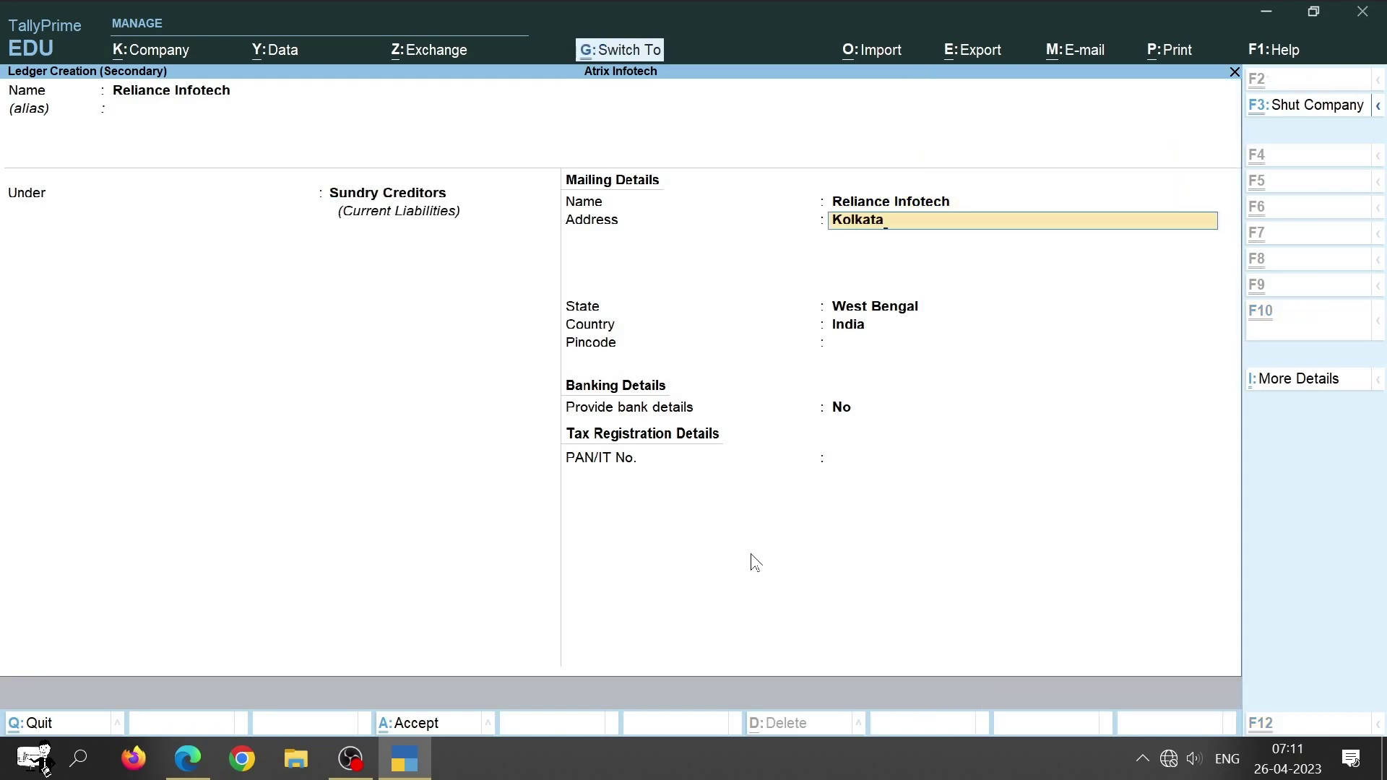
key(ctrl+a)
key(Return)
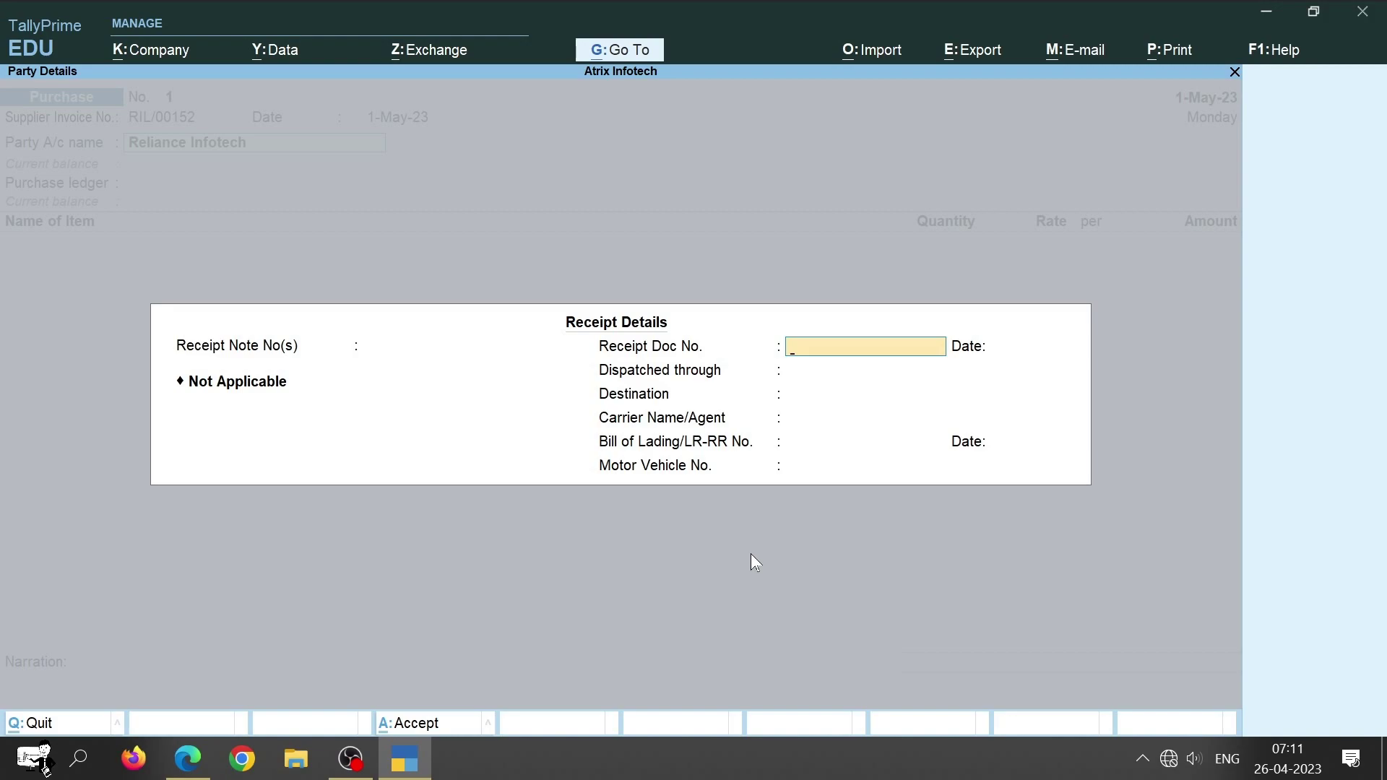
Step: Accept the receipt and party details unchanged and choose PURCHASE Ledger as the purchase ledger
key(ctrl)
key(ctrl+a)
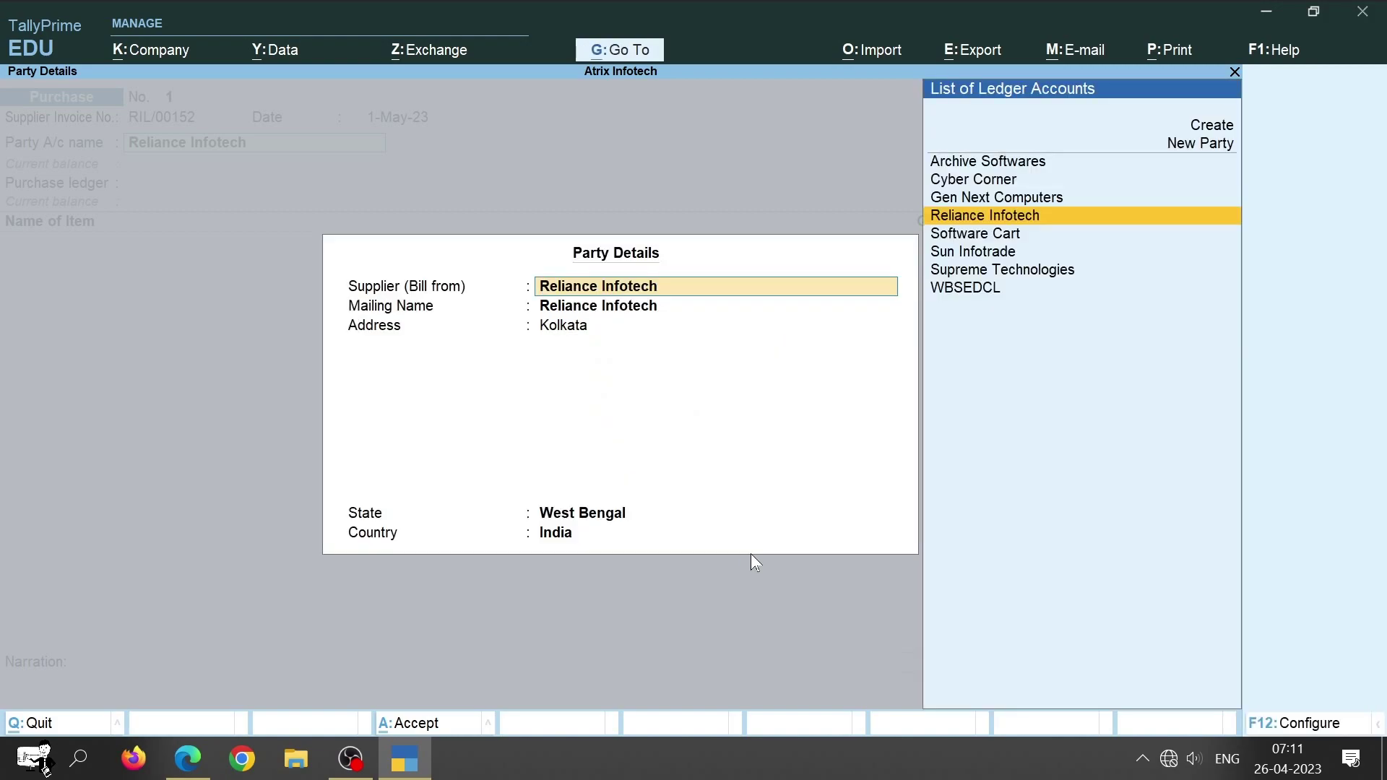
key(ctrl)
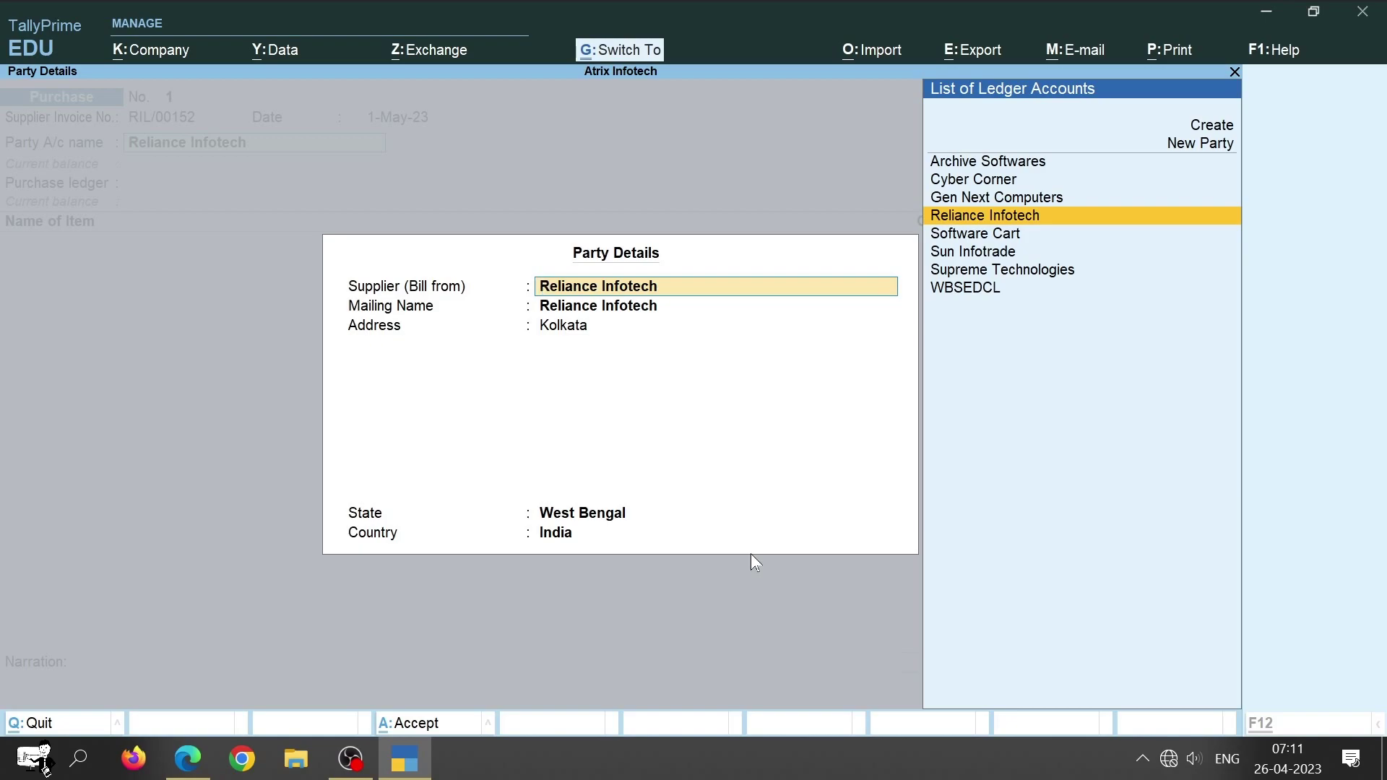
key(ctrl+a)
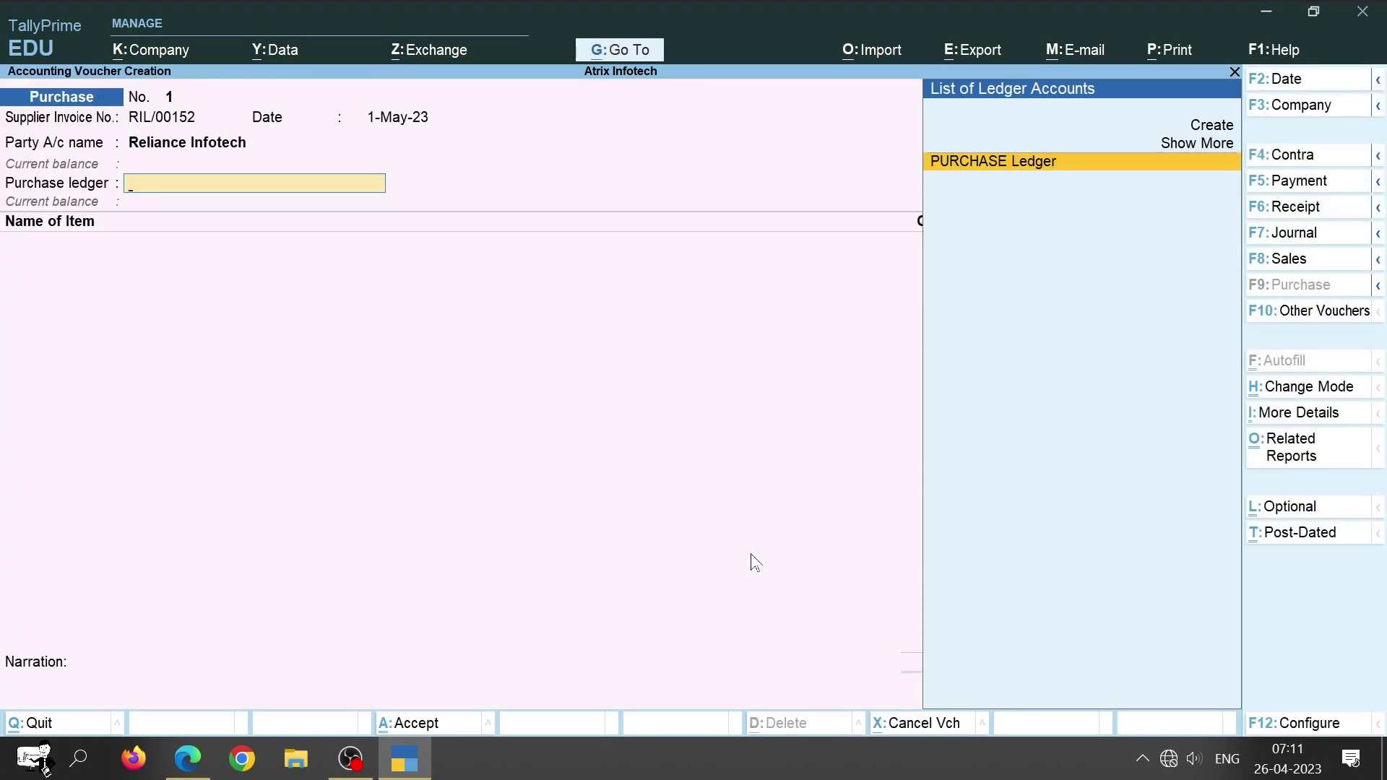
key(Return)
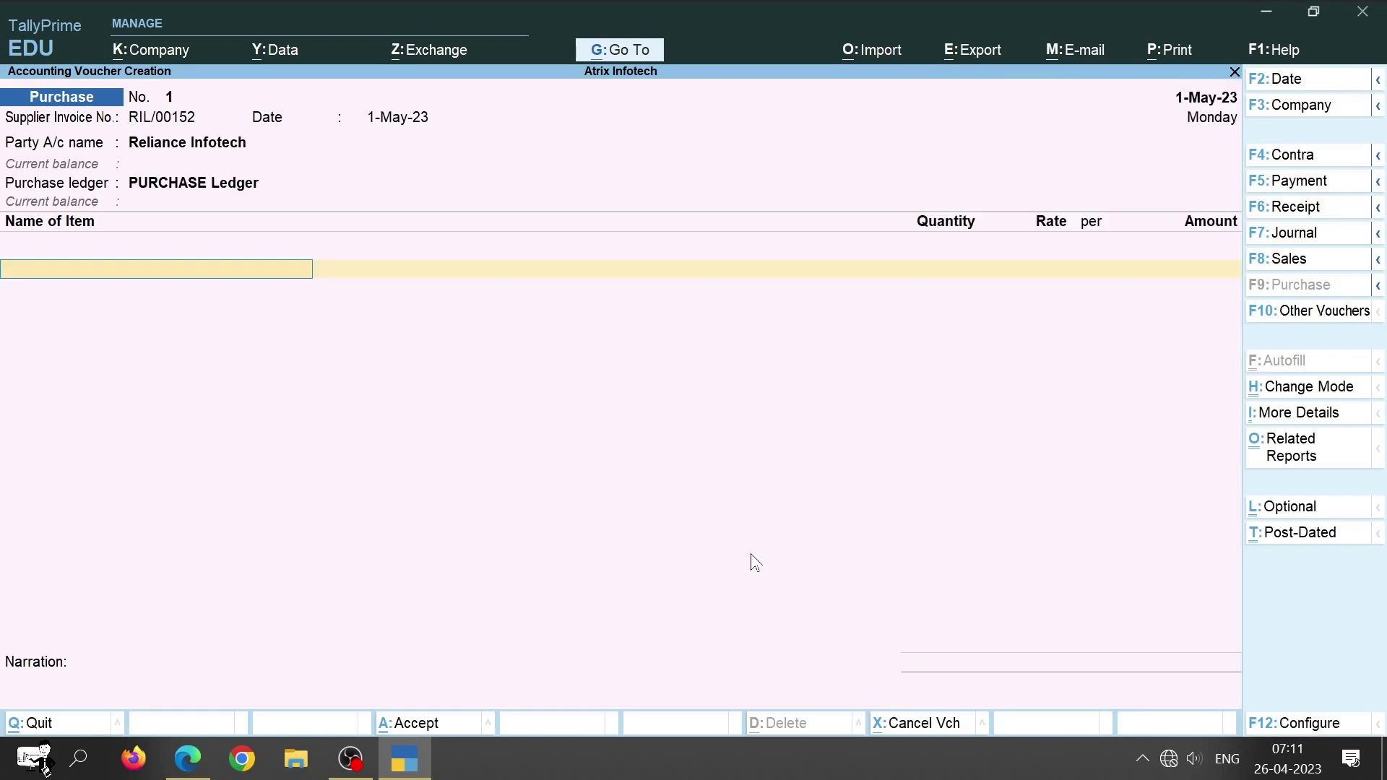
Step: Start creating a new stock item named Computer from the voucher's item line, leaving the alias blank
key(Down)
key(Down)
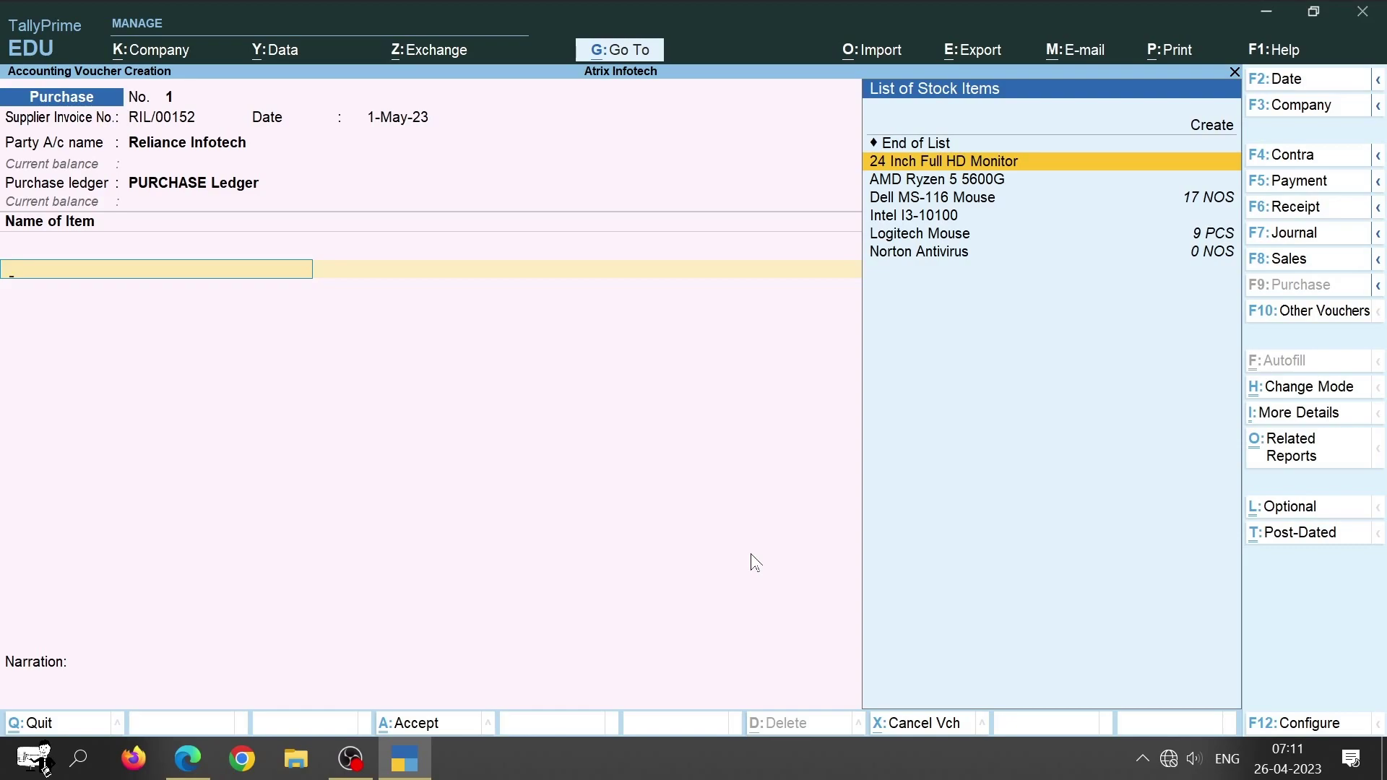
key(Up)
key(Up)
key(Return)
text(Computer)
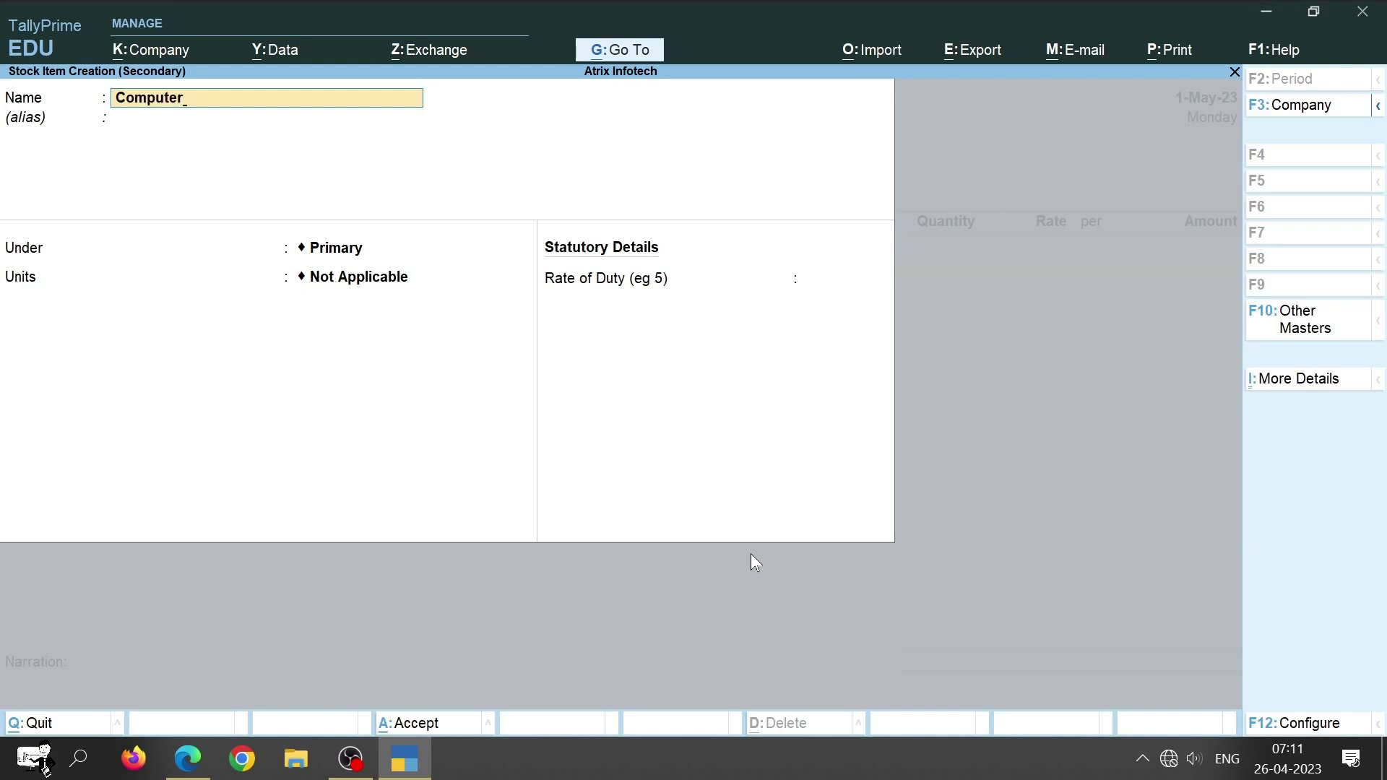
key(Return)
key(Return)
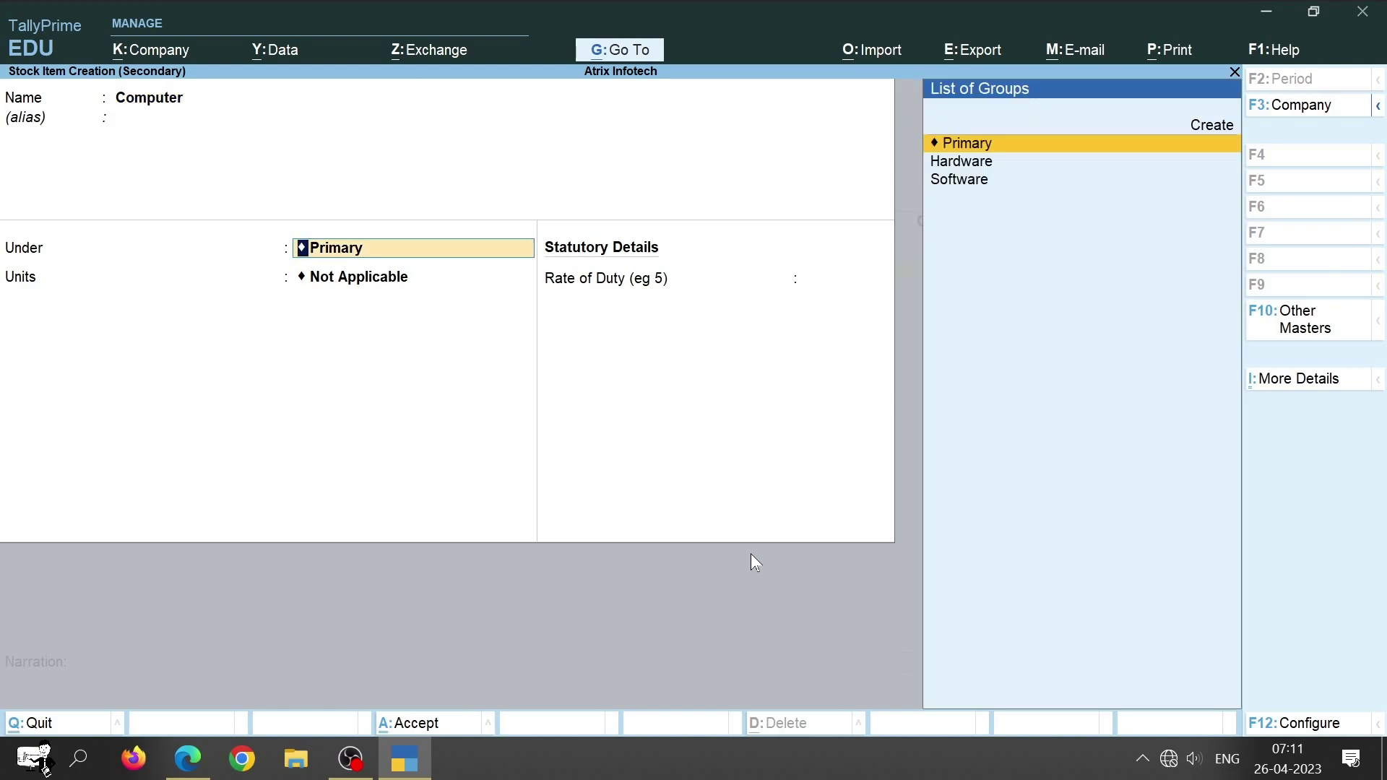
Step: Keep the Computer item under Primary, set its units to NOS, and save it without BOM components
key(Return)
key(Down)
key(Return)
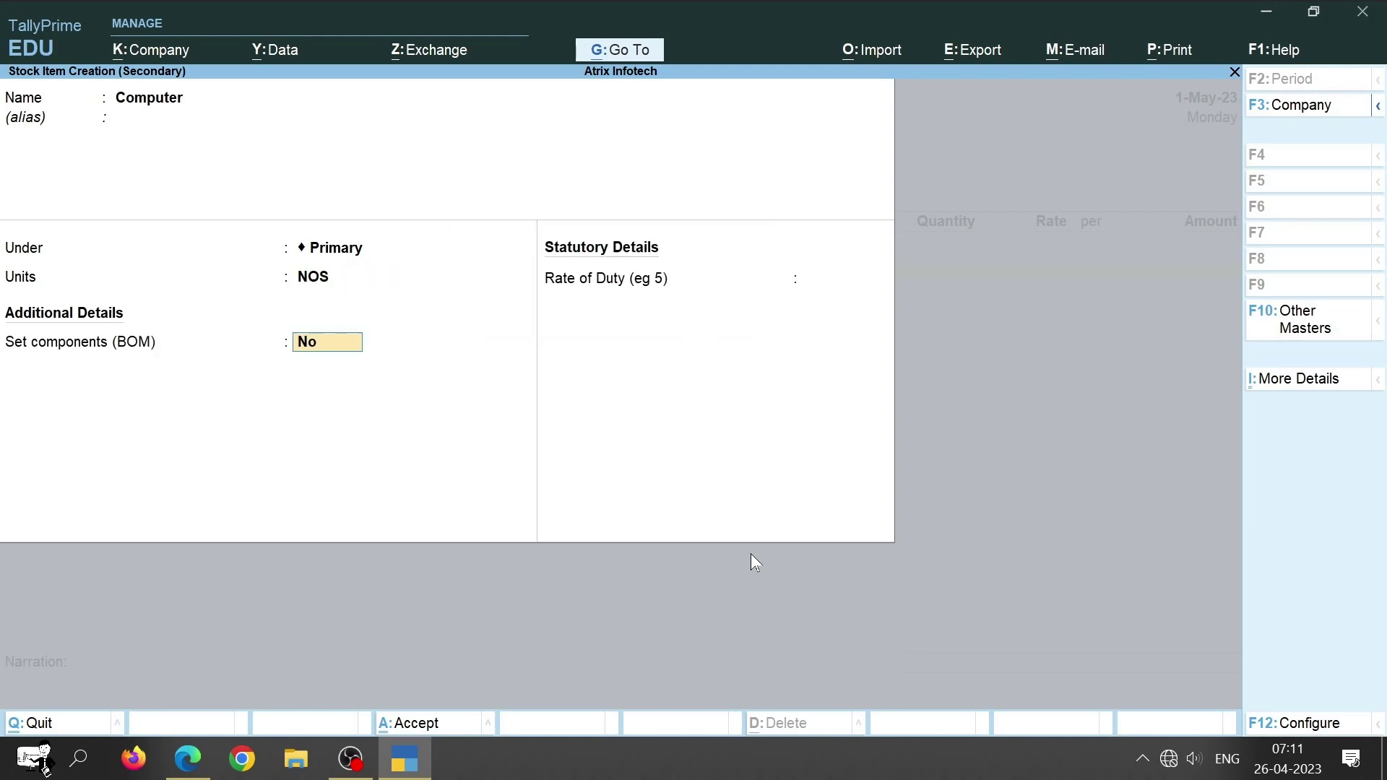
key(ctrl)
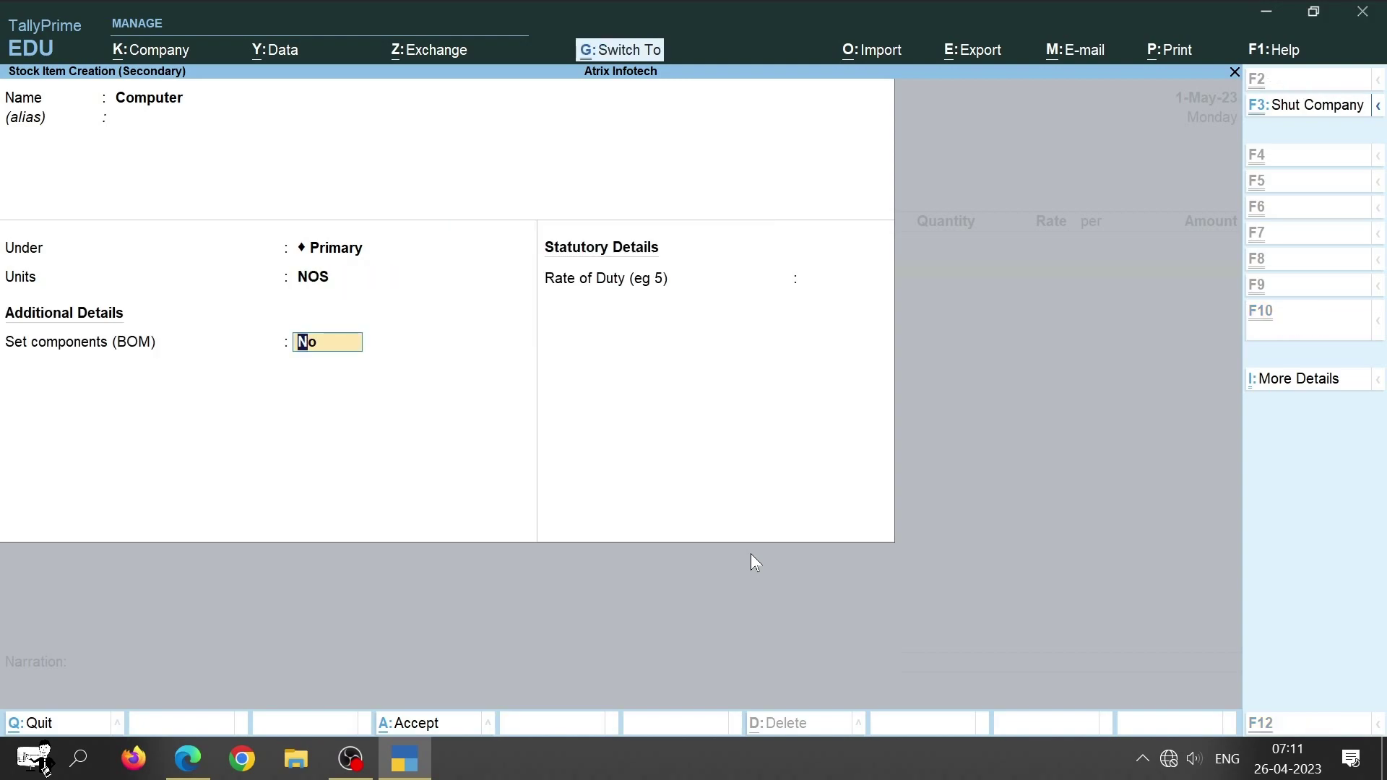
key(ctrl+a)
Step: Allocate 10 NOS of Computer to Sector V Godown, with tracking and order numbers Not Applicable
key(Return)
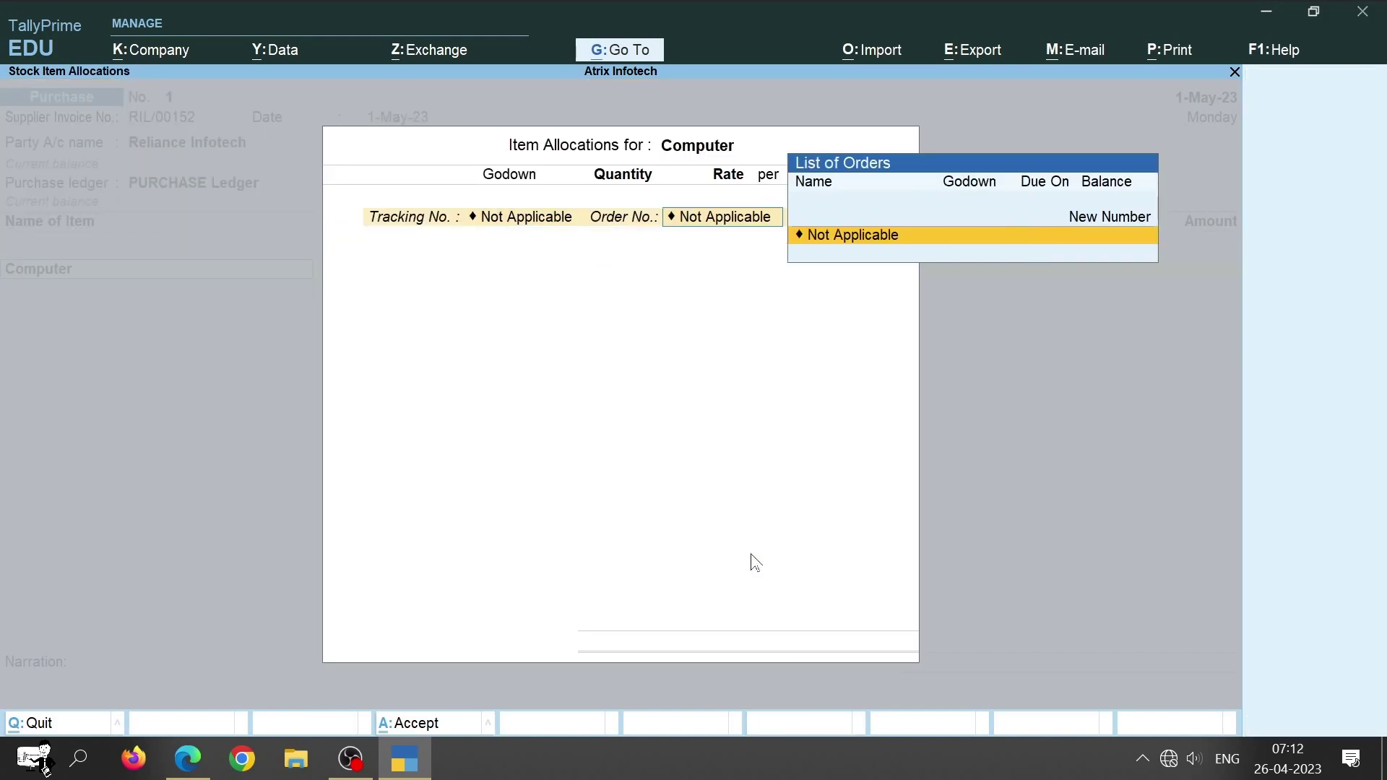
key(Return)
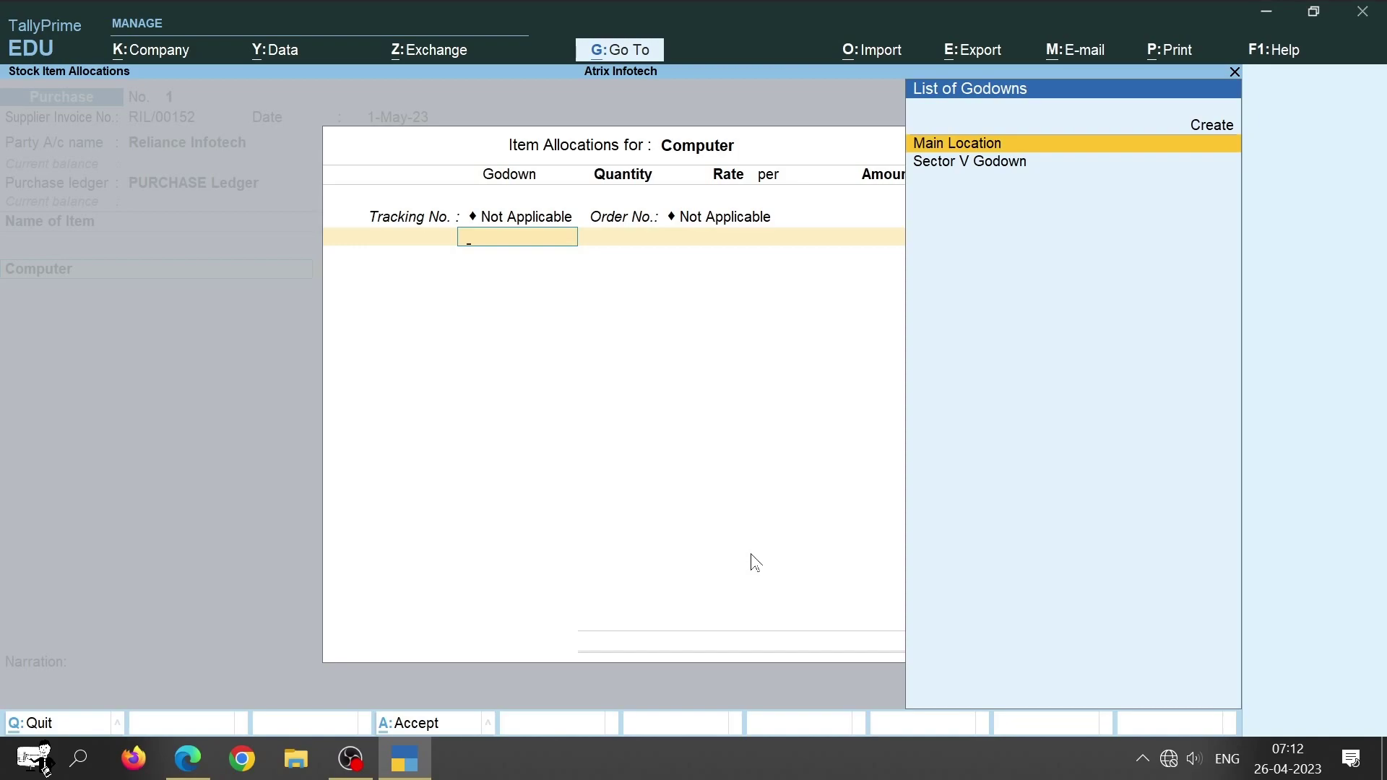
key(Down)
key(Return)
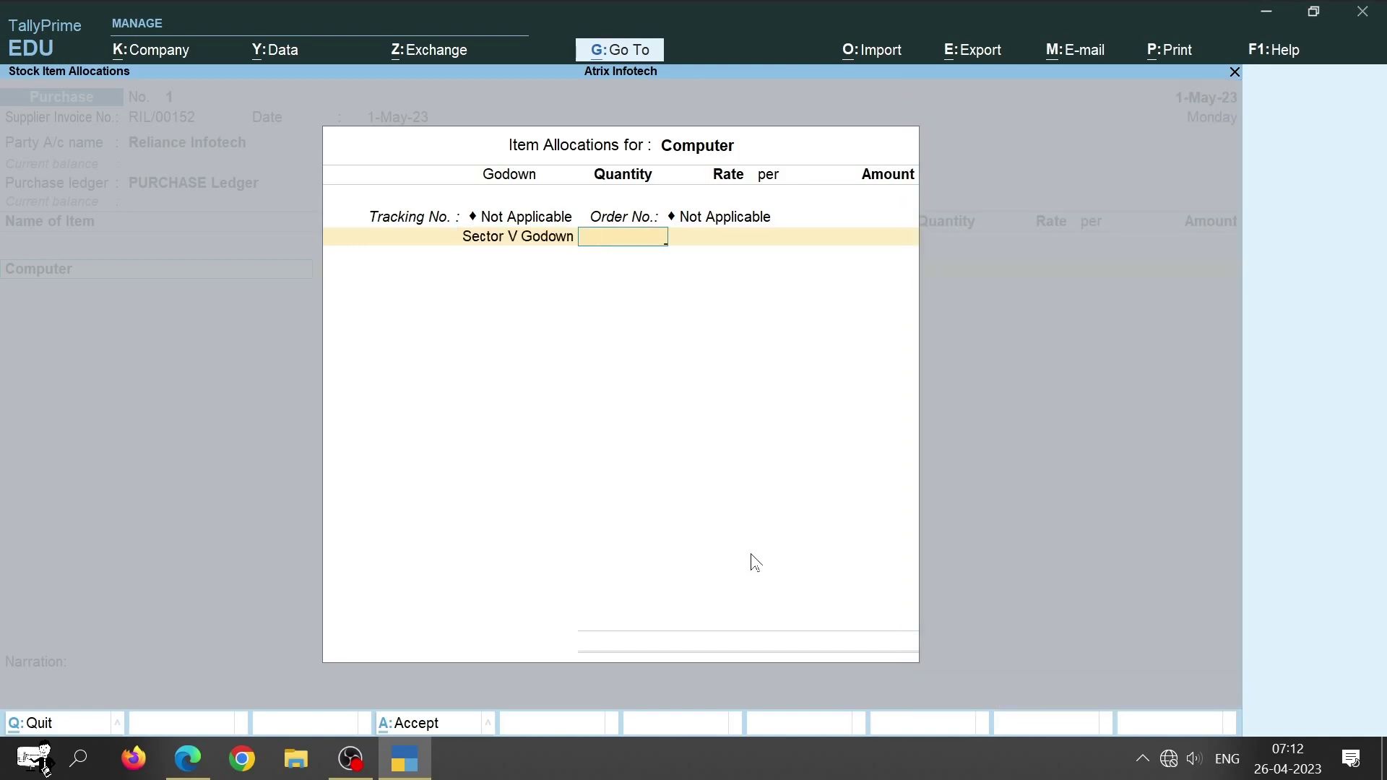
text(10)
key(Return)
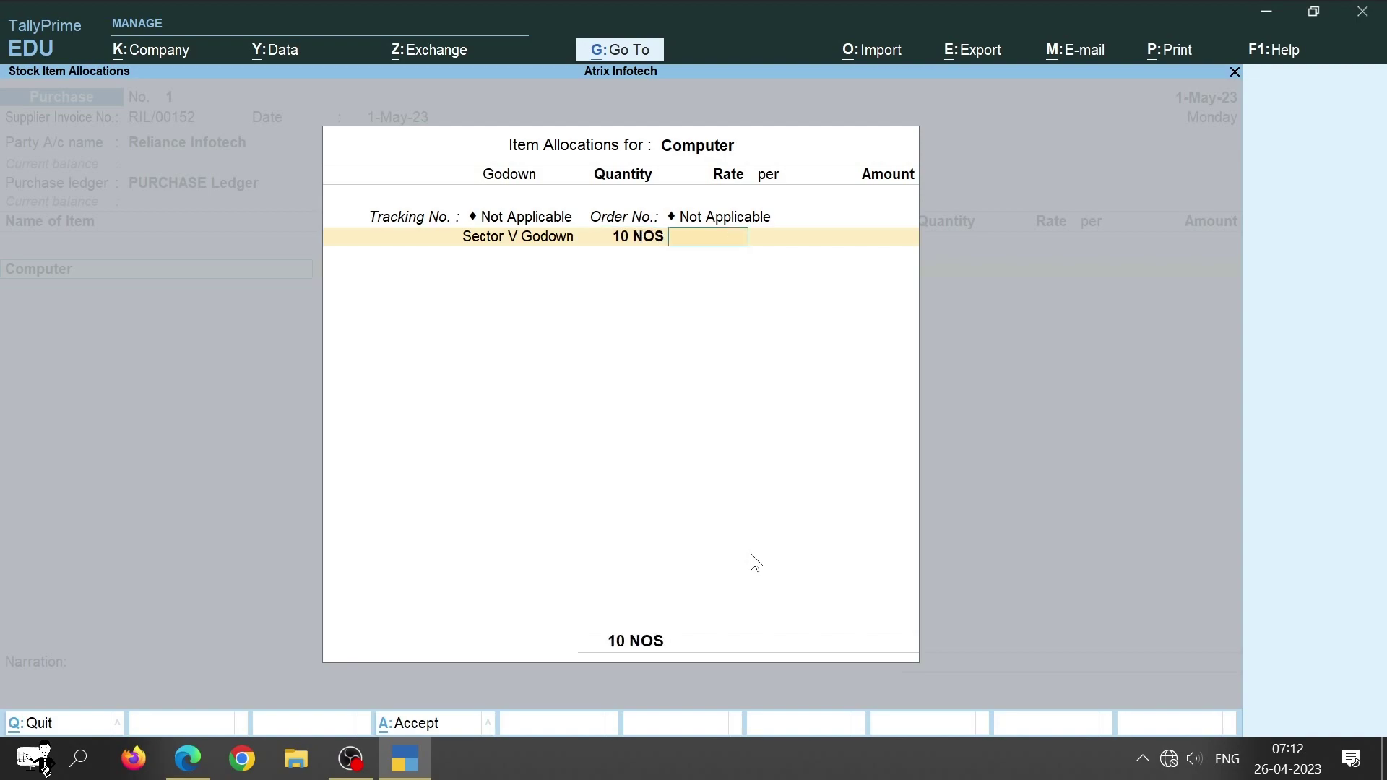
Step: Leave the rate blank, set the Computer allocation's amount to 2,55,000, and accept the purchase voucher
key(Return)
text(2)
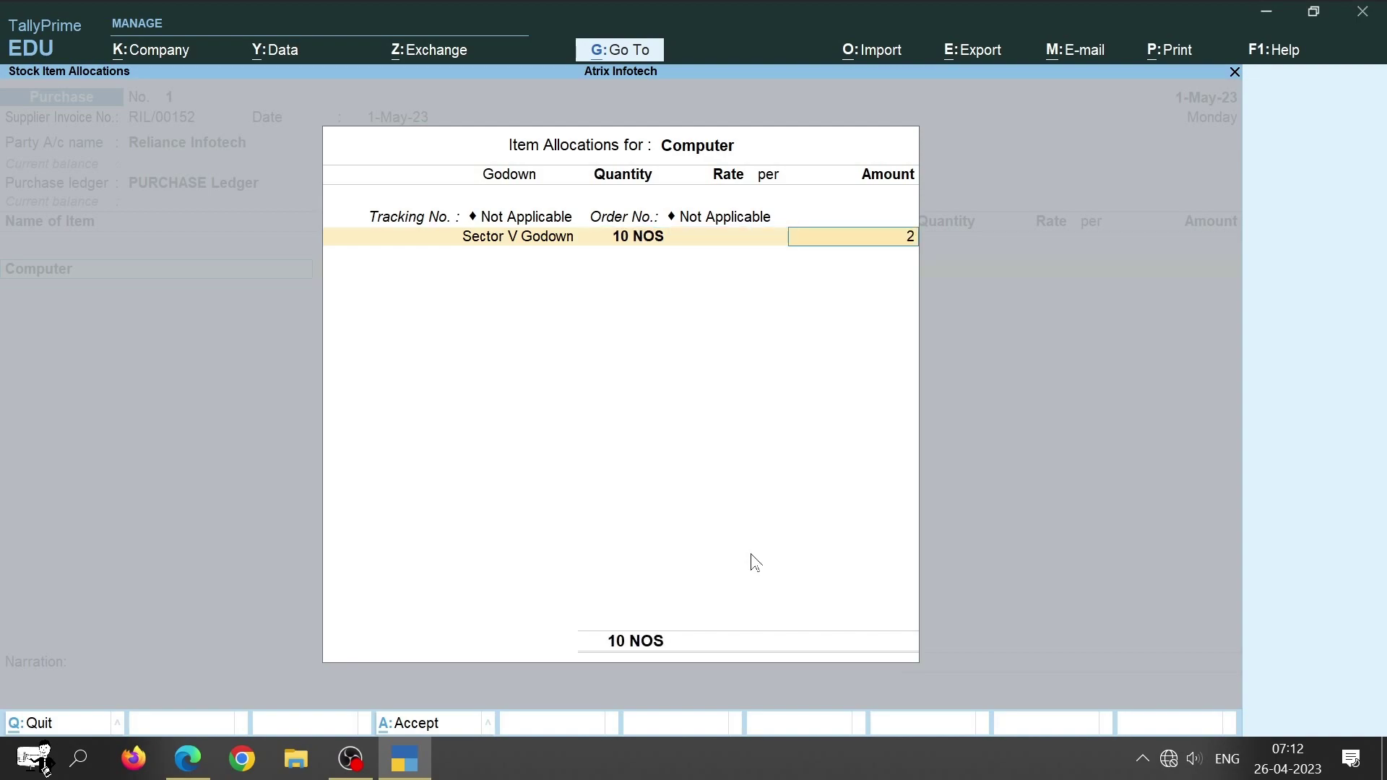
text(55000)
key(Return)
key(Return)
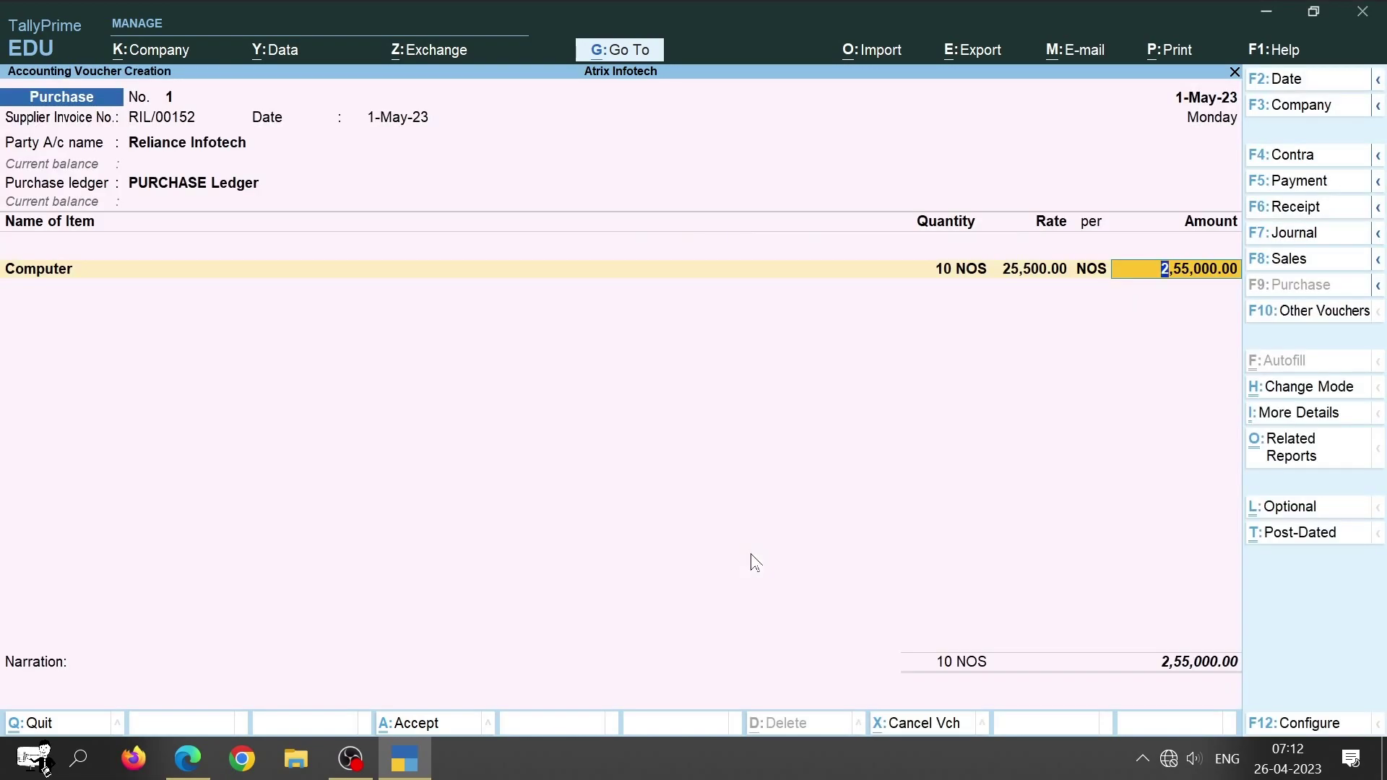
key(ctrl)
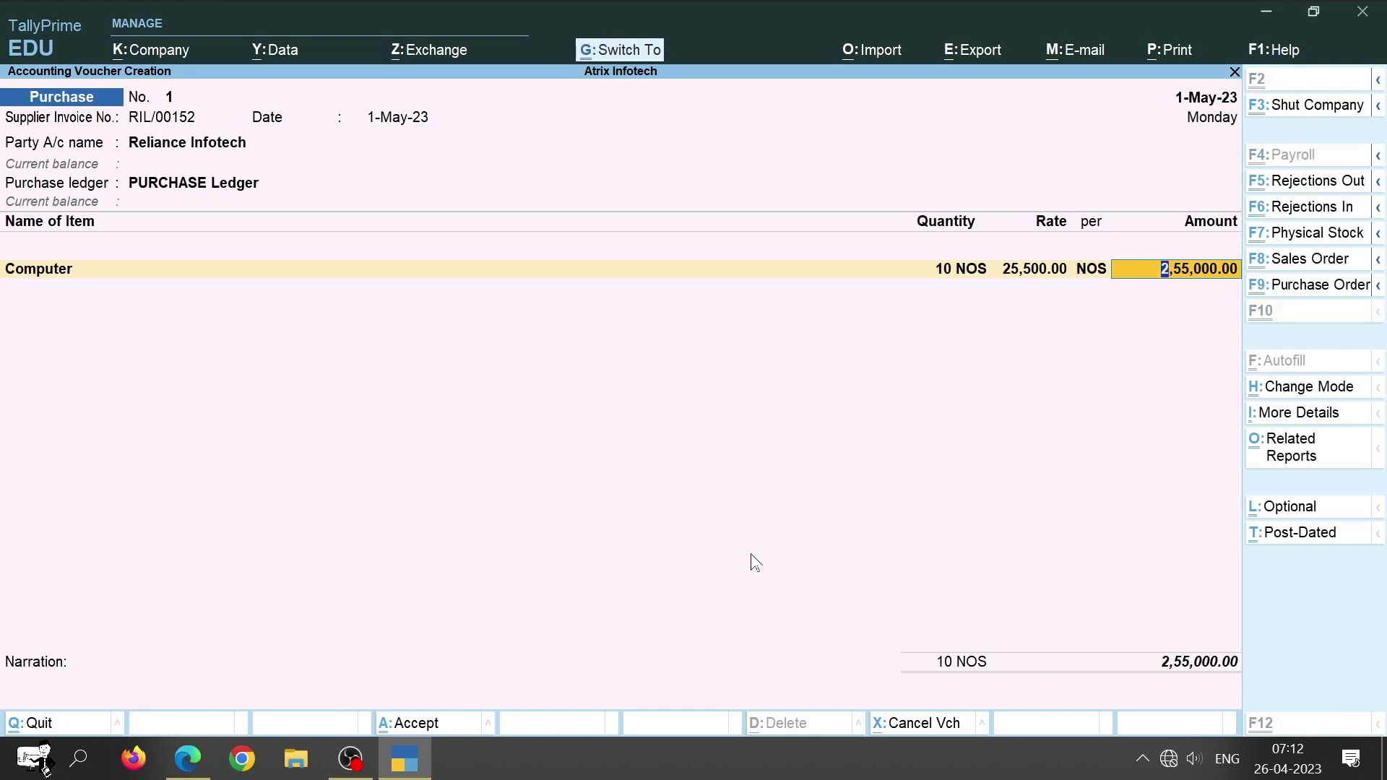
key(ctrl+a)
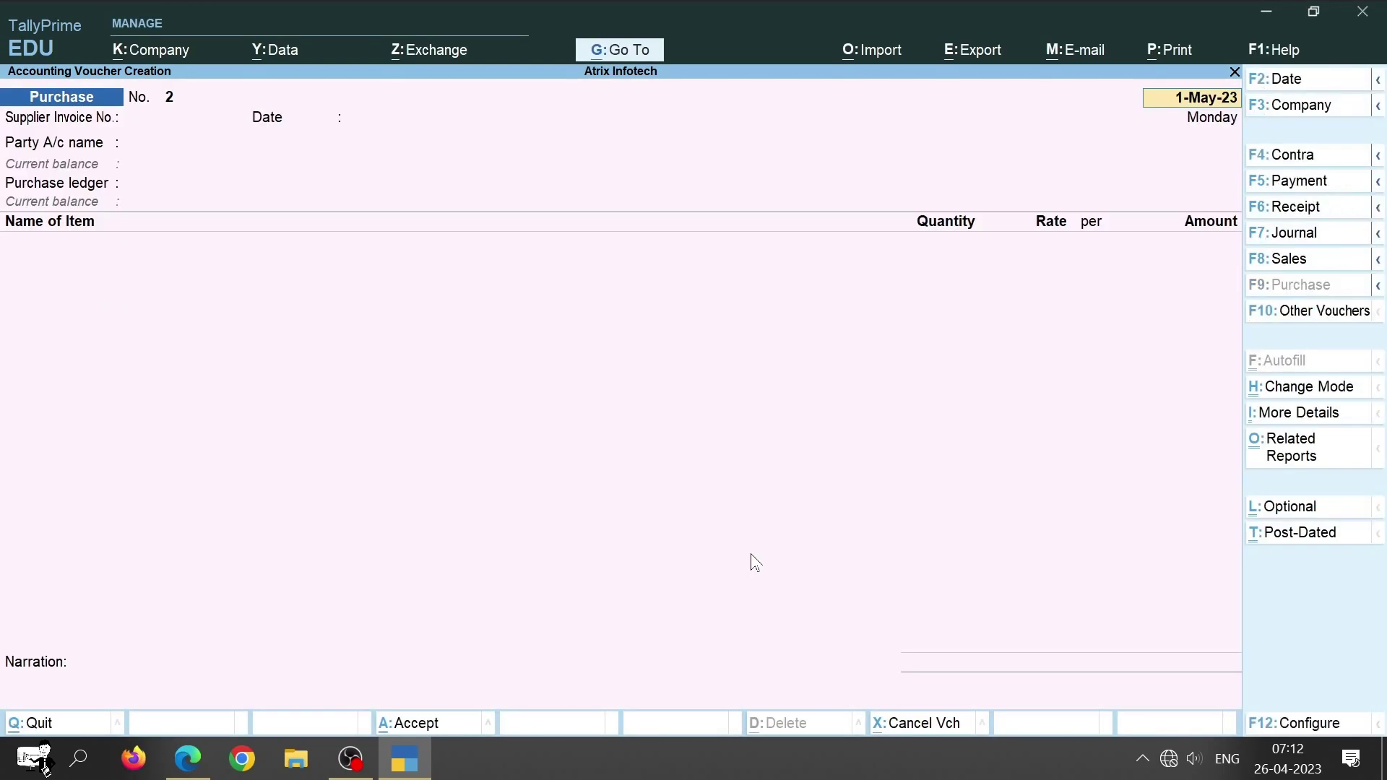
Step: Review the Scenario #3 entries in the exercise document and return to start a payment voucher dated 1-May-23
key(alt+Tab)
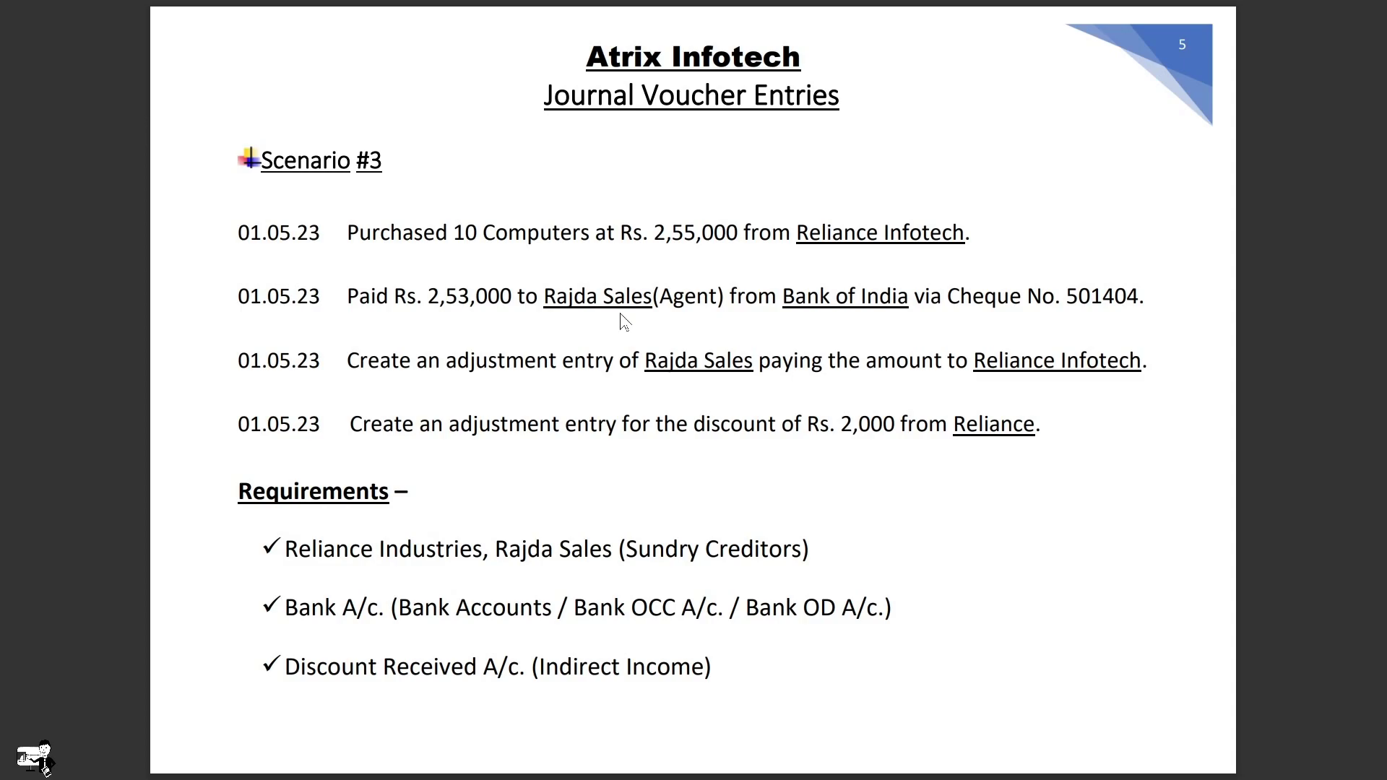
key(alt+Tab)
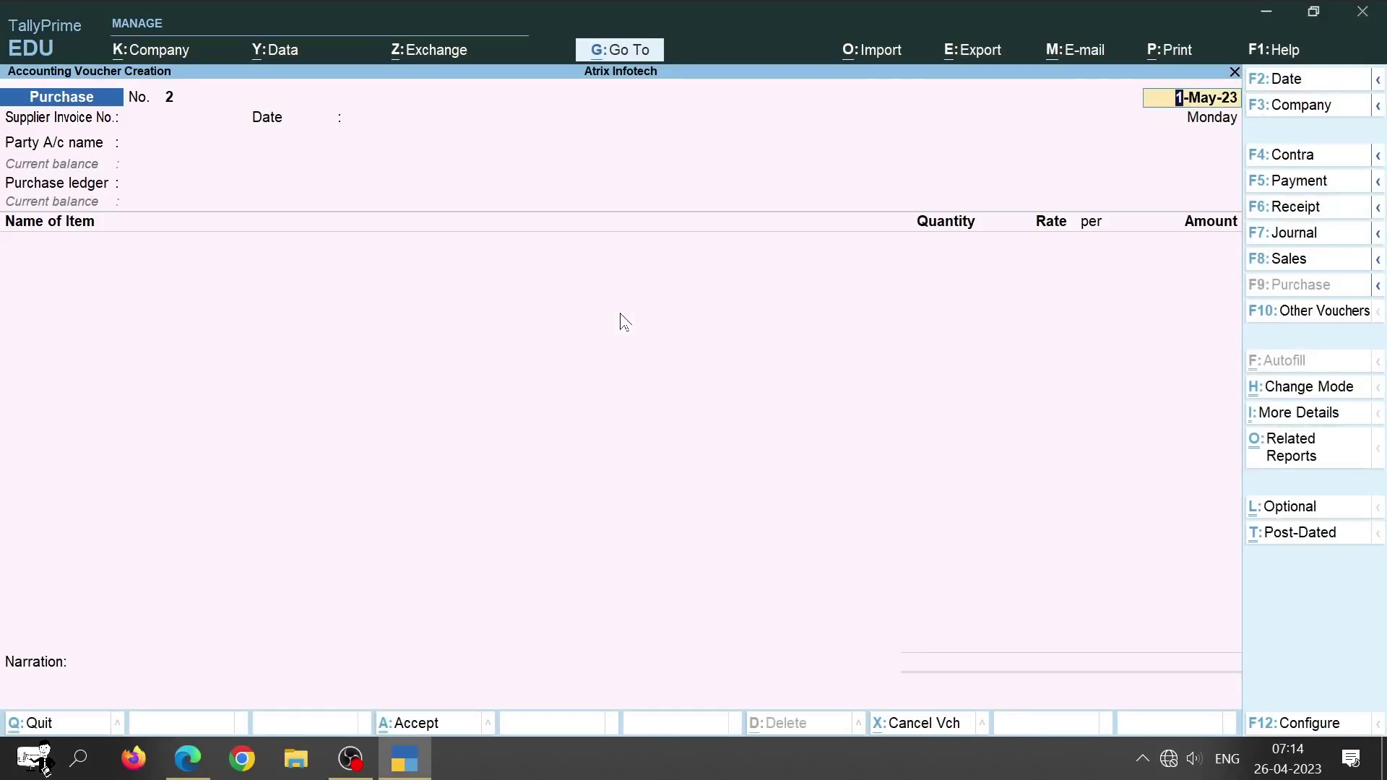
key(F5)
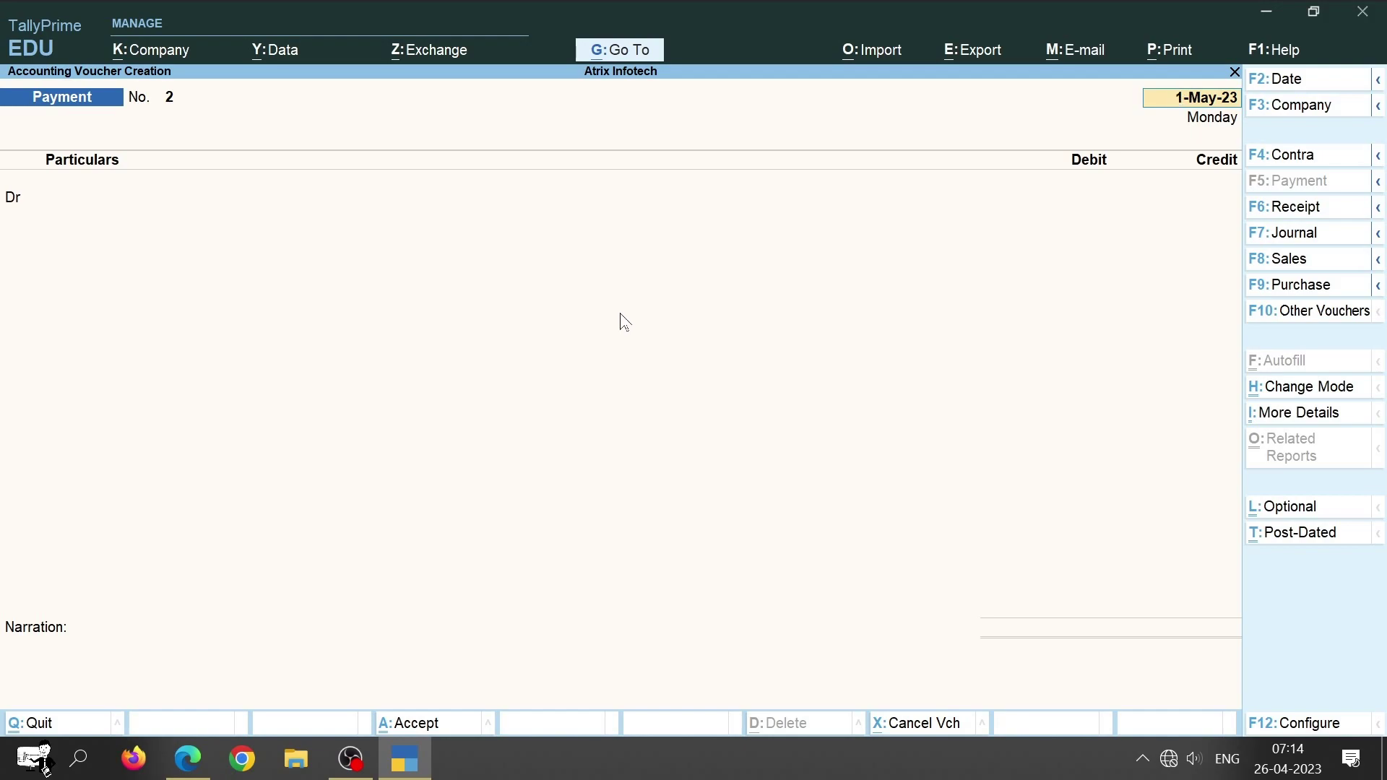
key(Return)
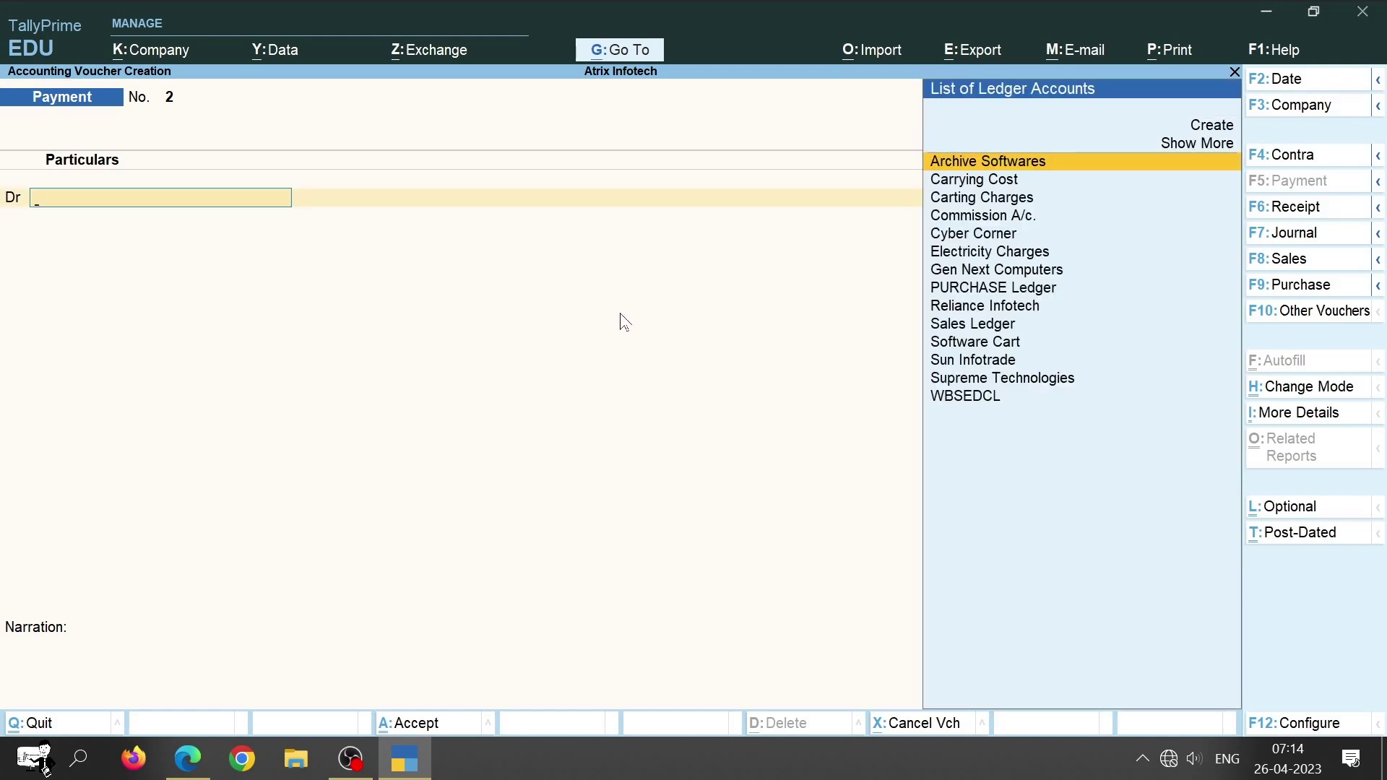
Step: Create the ledger Rajda Sales under Sundry Creditors with the address Kolkata from the payment voucher's debit line
key(Up)
key(Up)
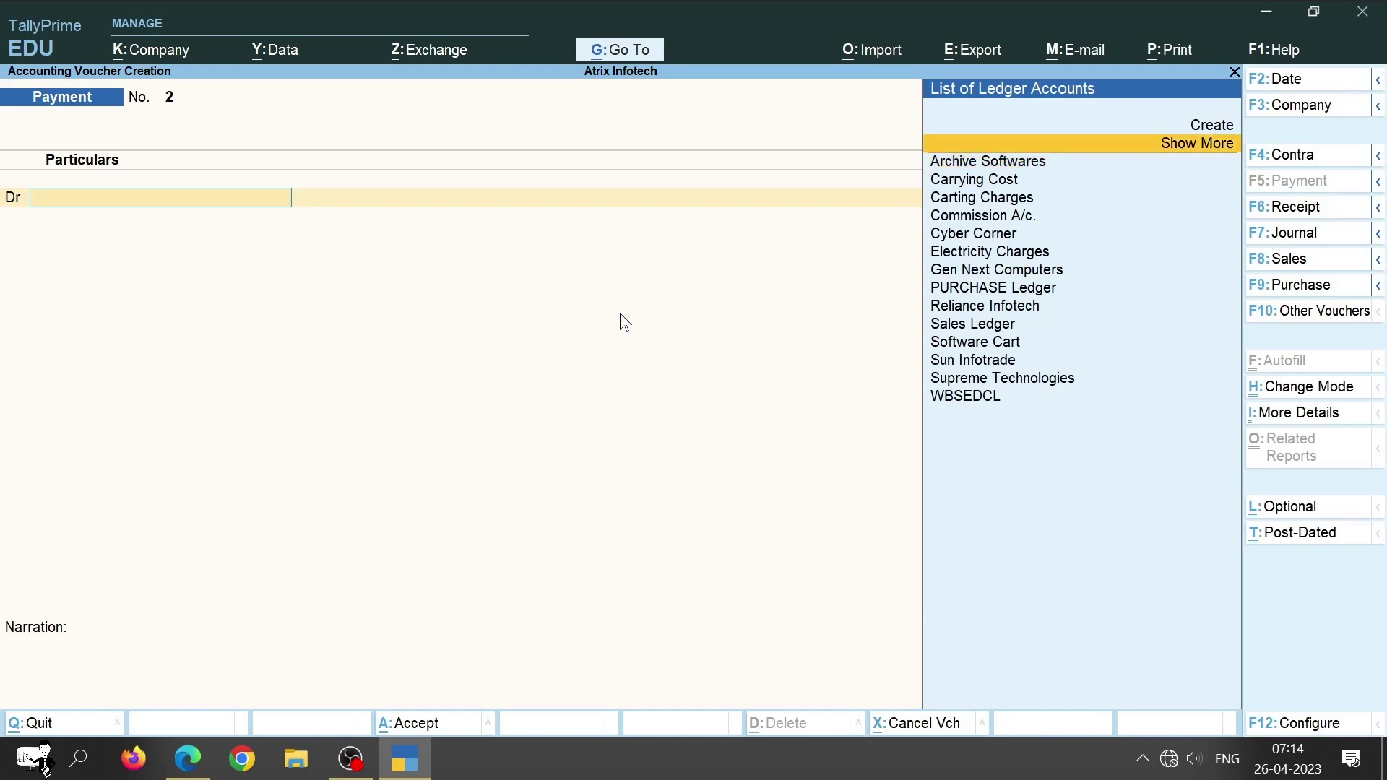
key(Return)
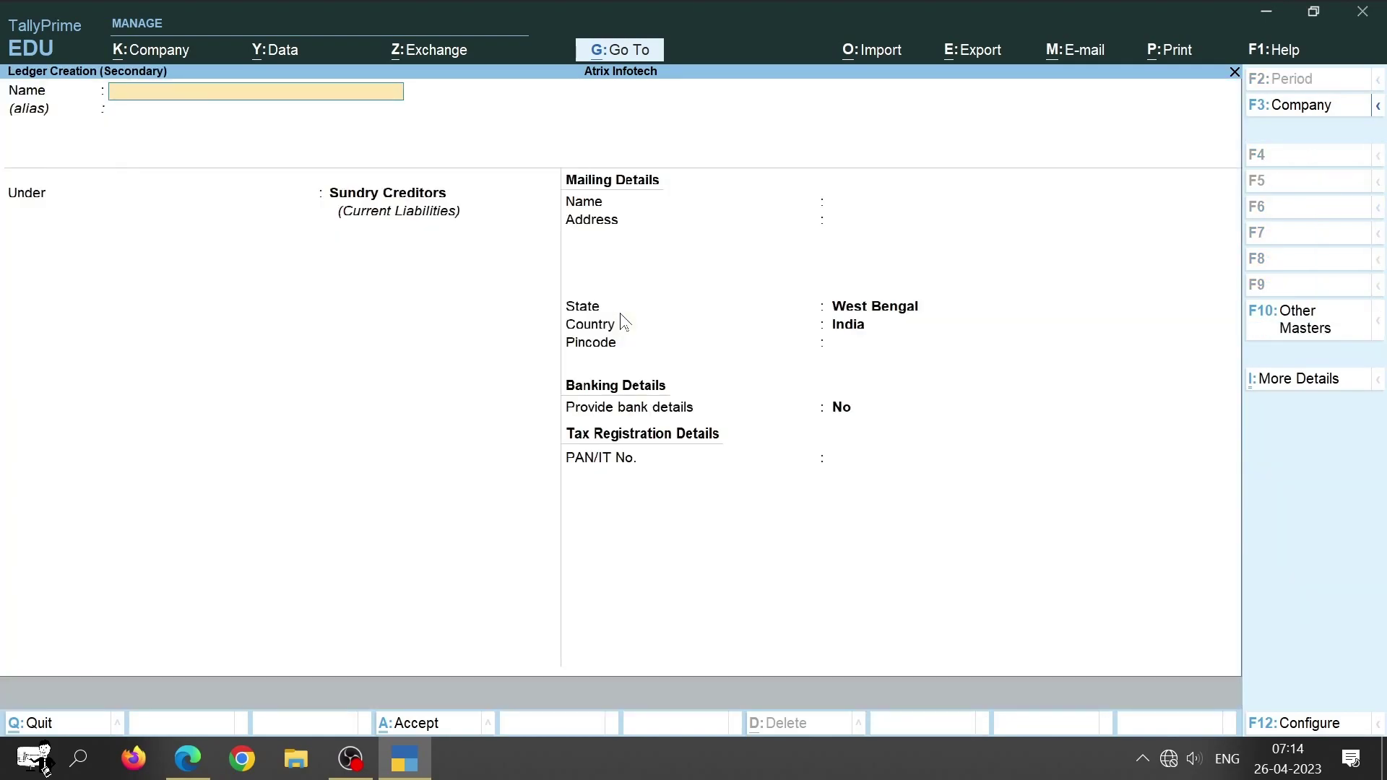
text(Rajda Sales)
key(Return)
key(Return)
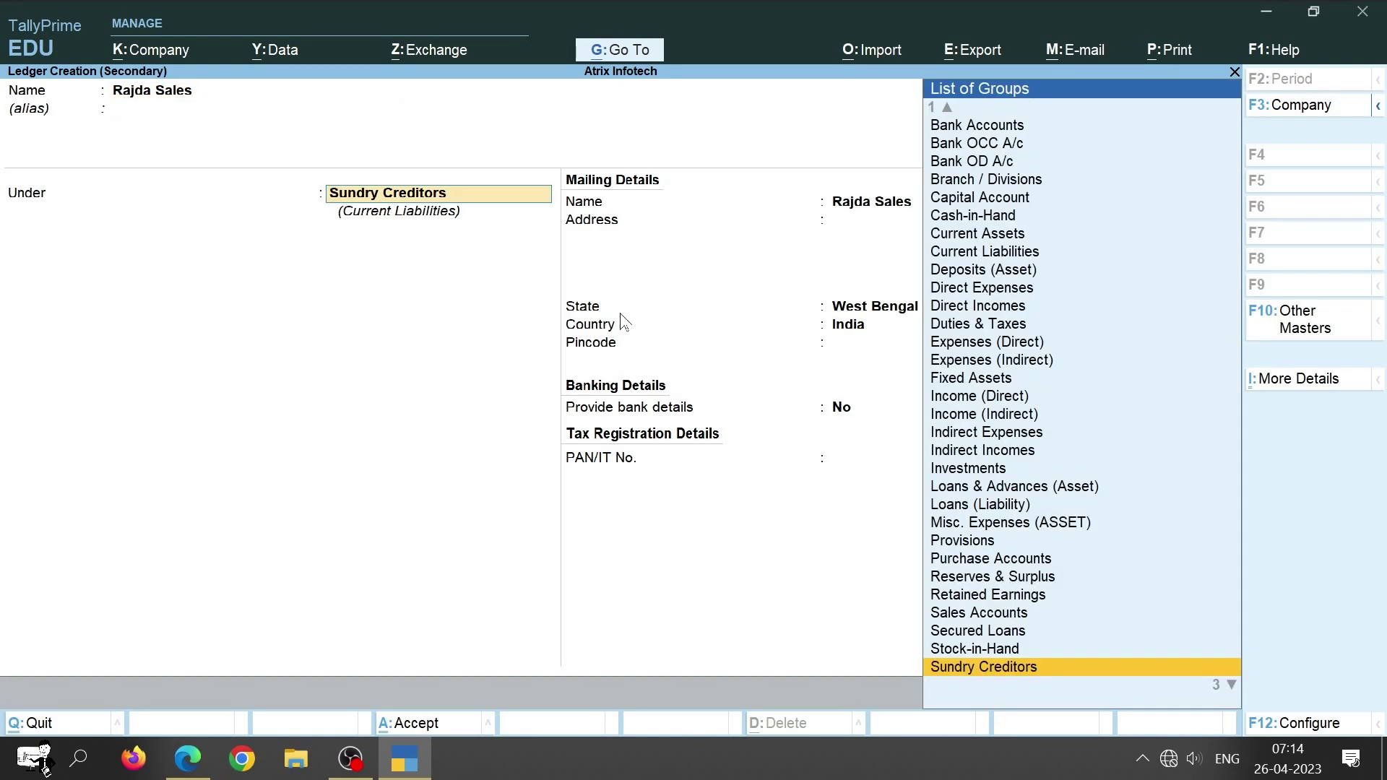
key(Return)
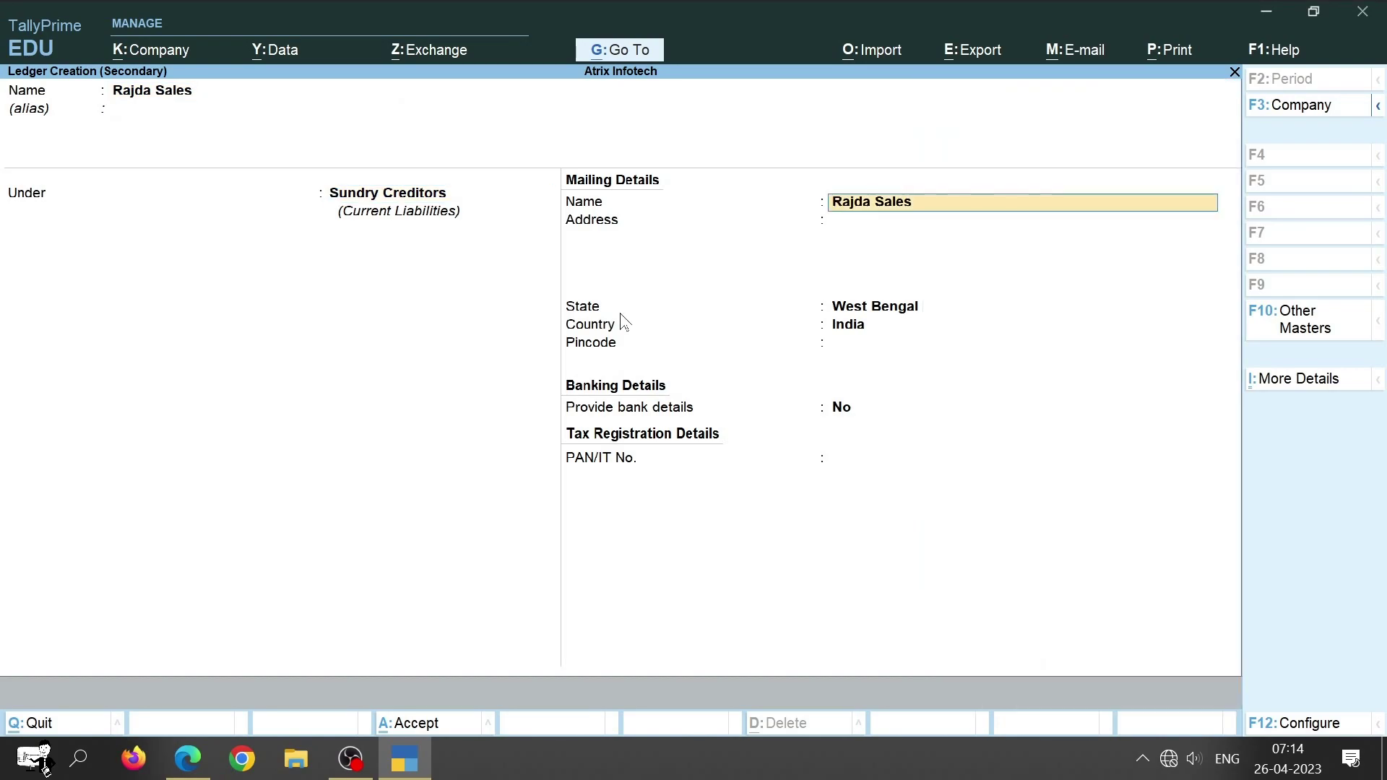
key(Return)
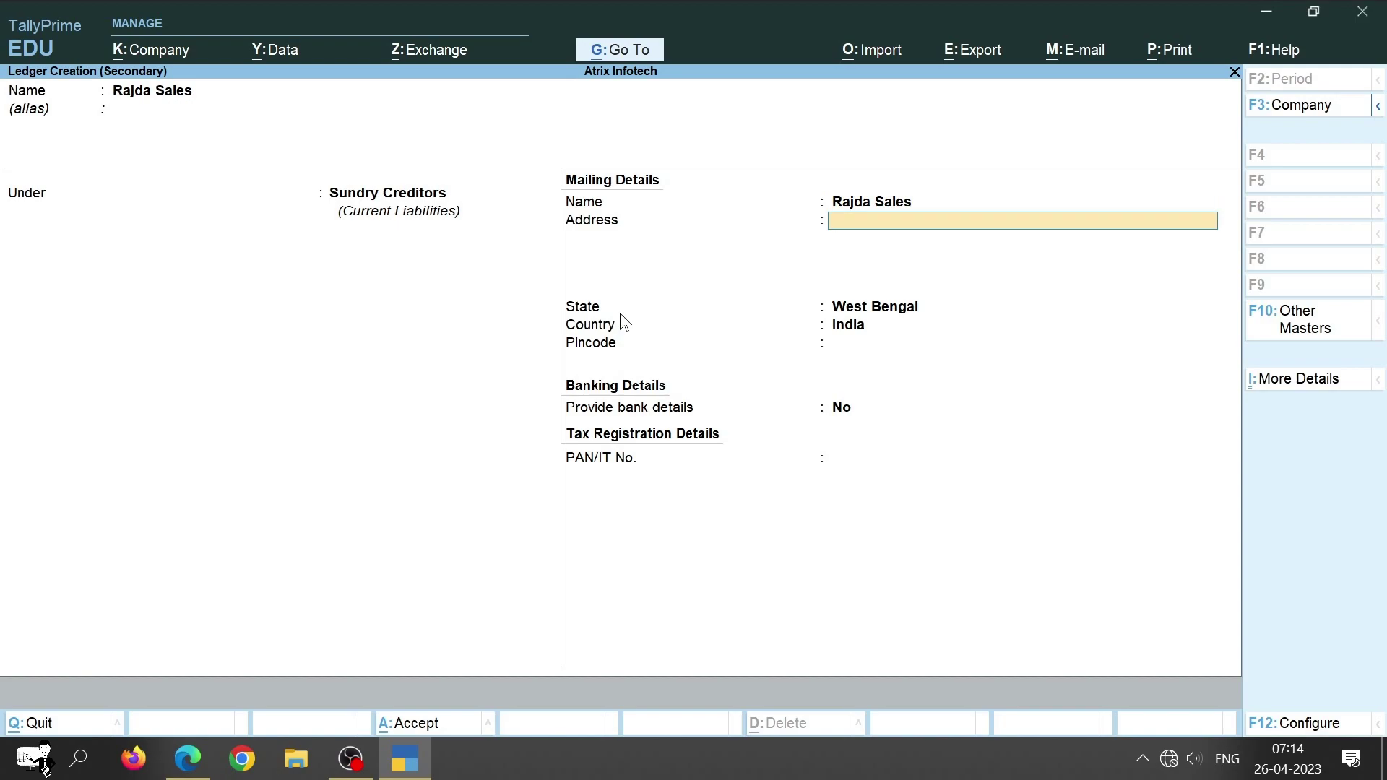
text(Kolka)
text(ta)
key(ctrl)
key(ctrl+a)
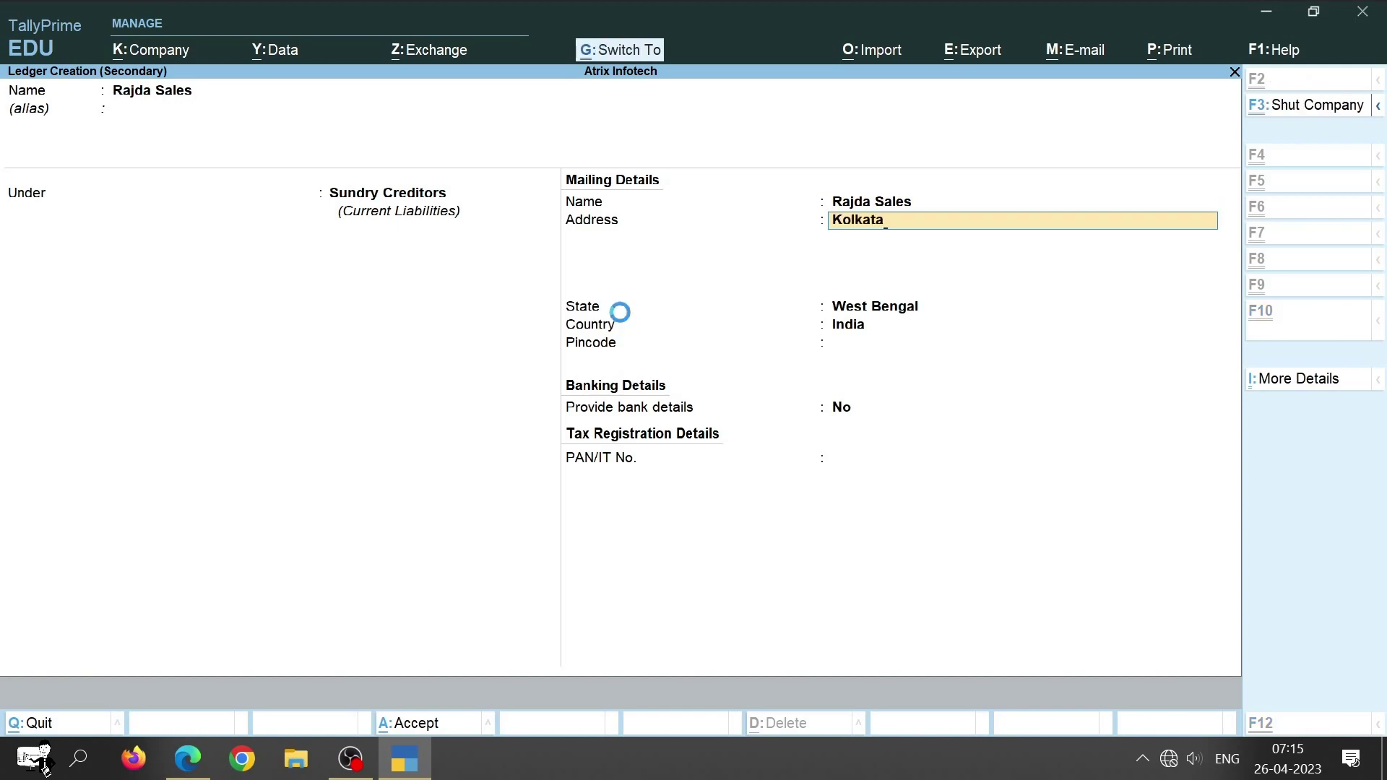
Step: Set the debit amount for Rajda Sales to 2,53,000 in the payment voucher
text(253000)
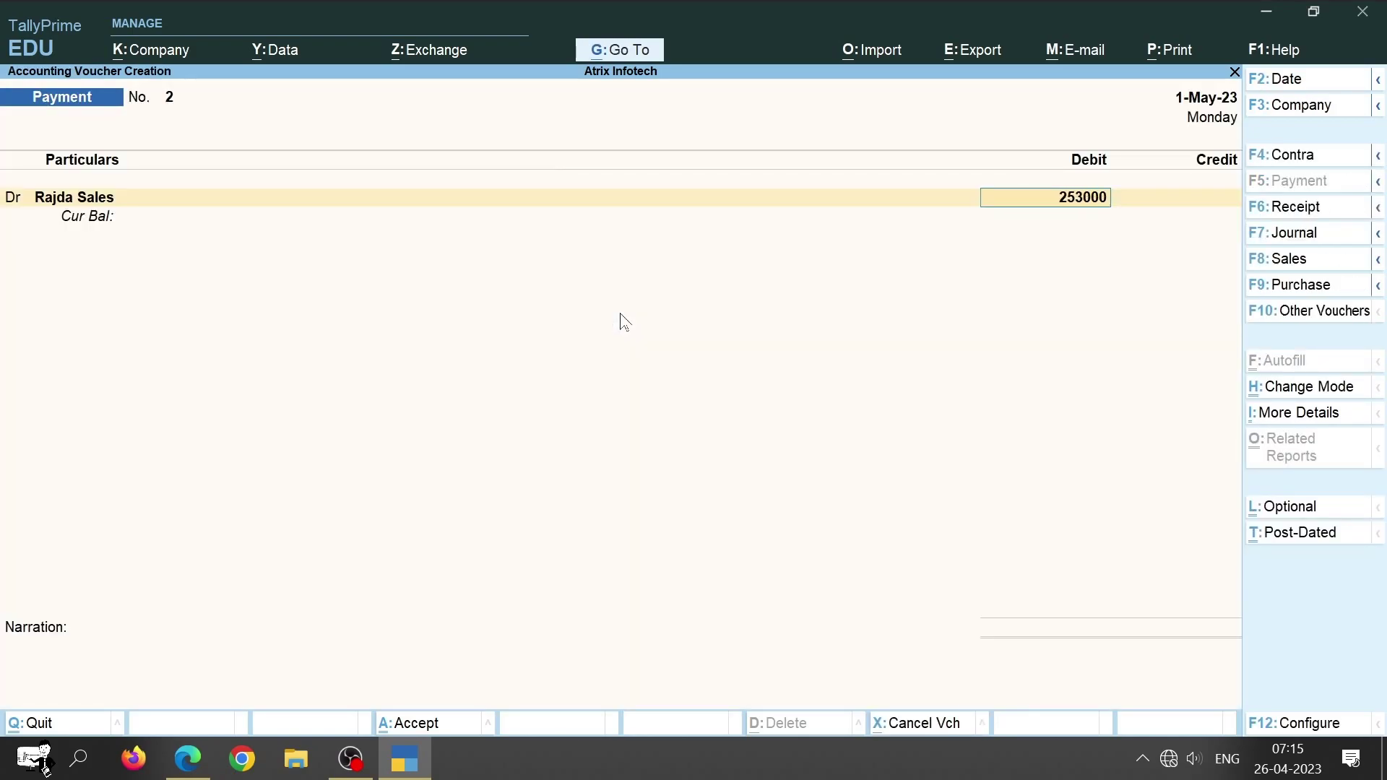
key(Return)
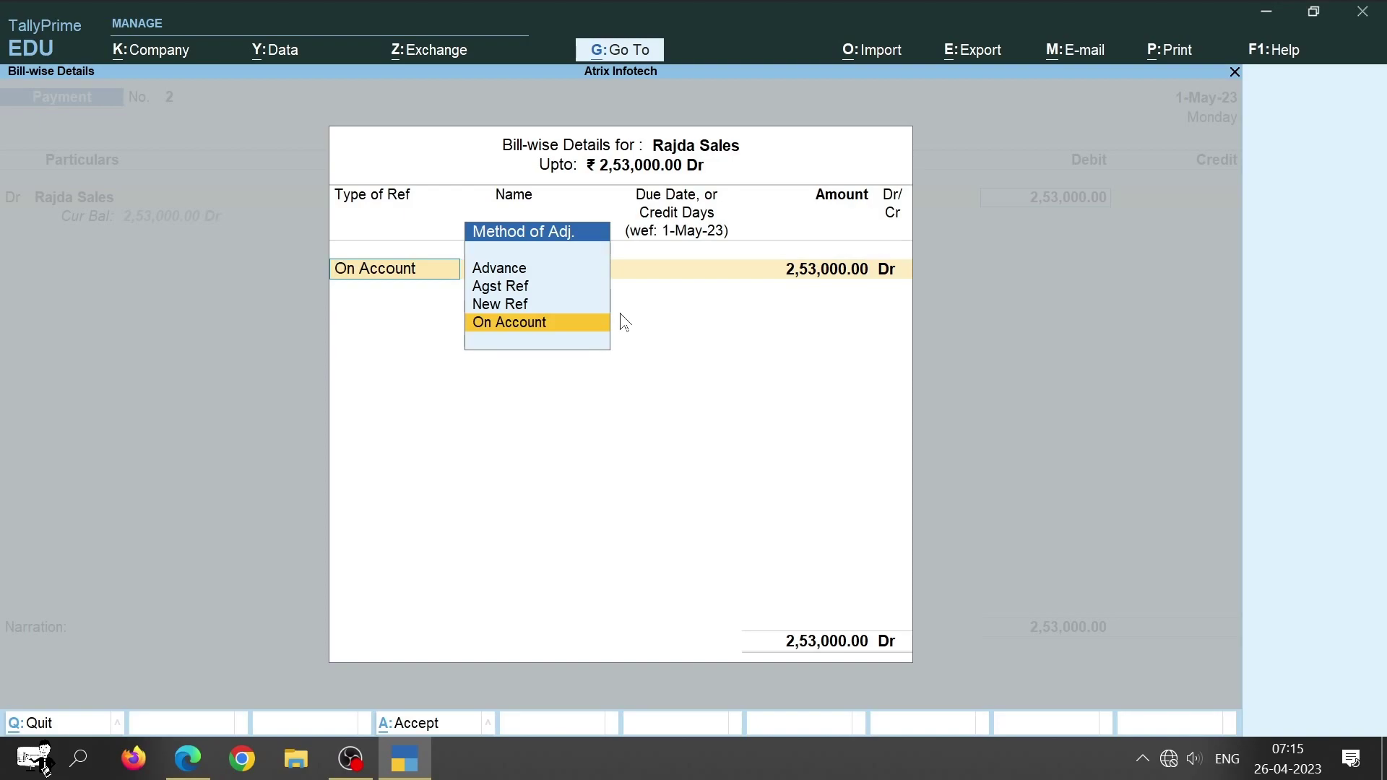
key(Up)
key(Up)
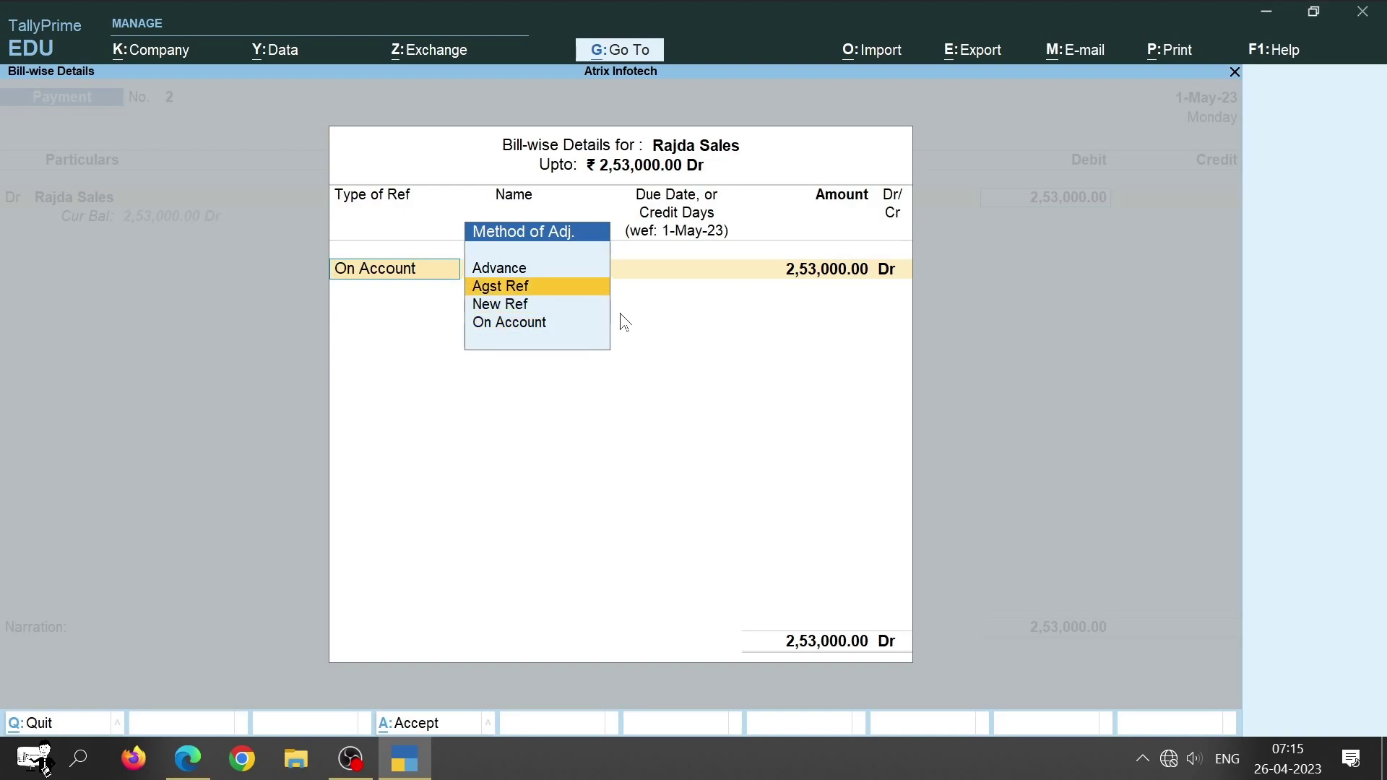
key(Return)
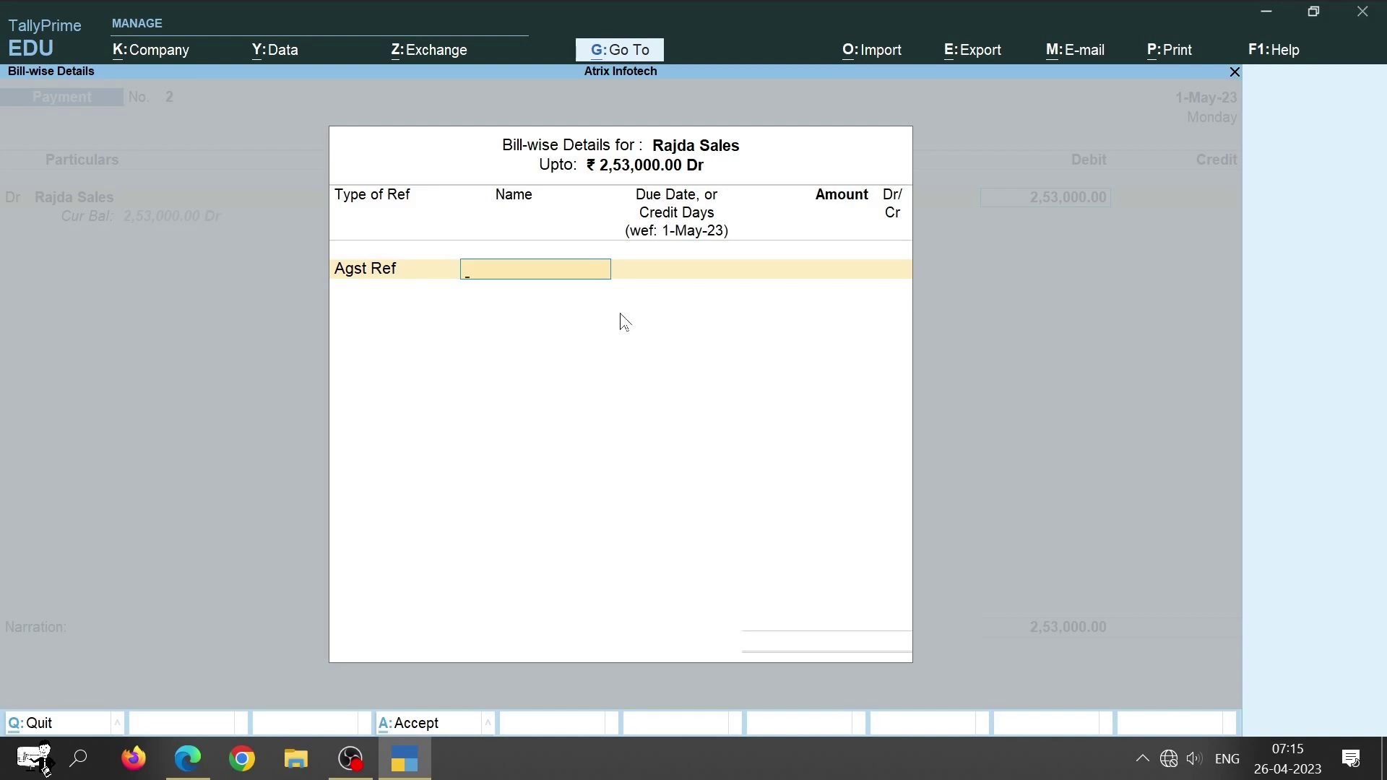
key(BackSpace)
Step: Adjust the 2,53,000 debit for Rajda Sales as On Account in the bill-wise details
key(Down)
key(Down)
key(Return)
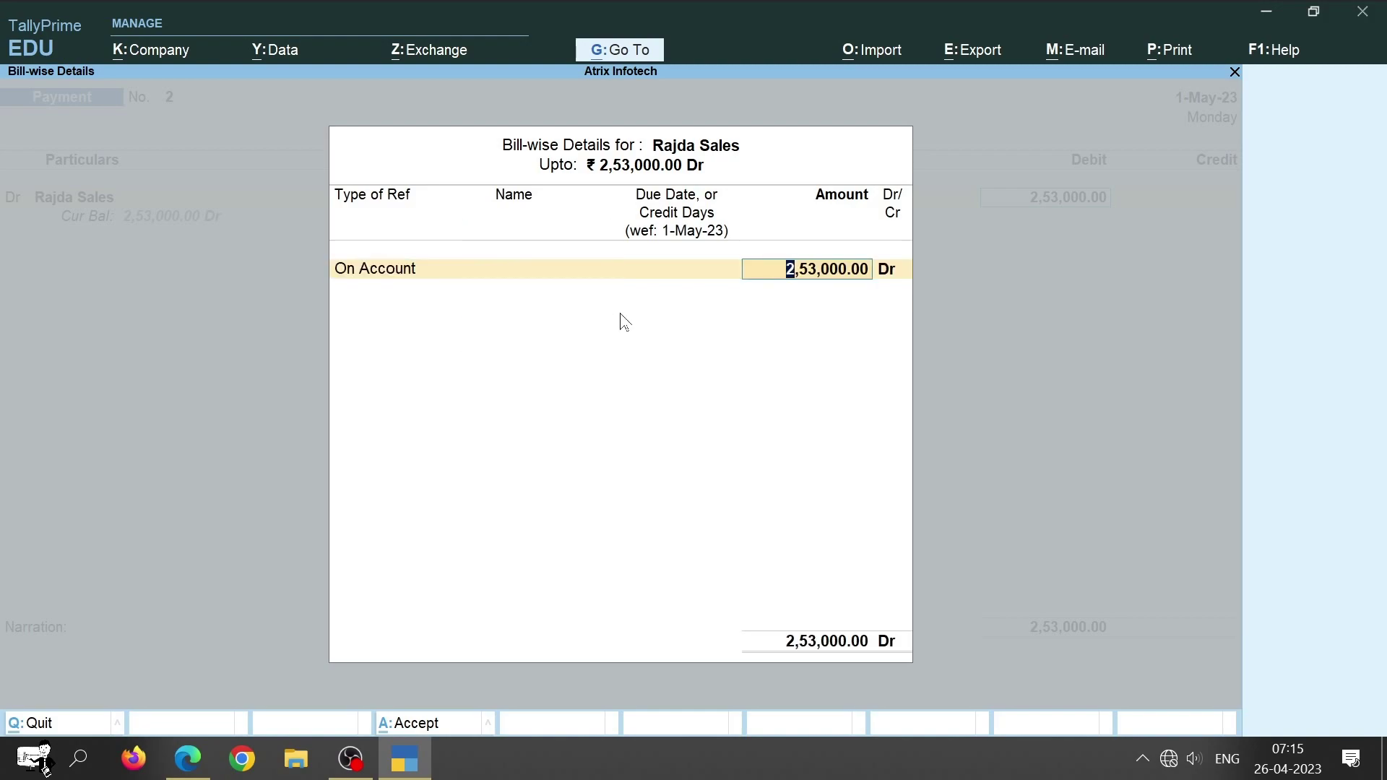
key(Return)
key(Return)
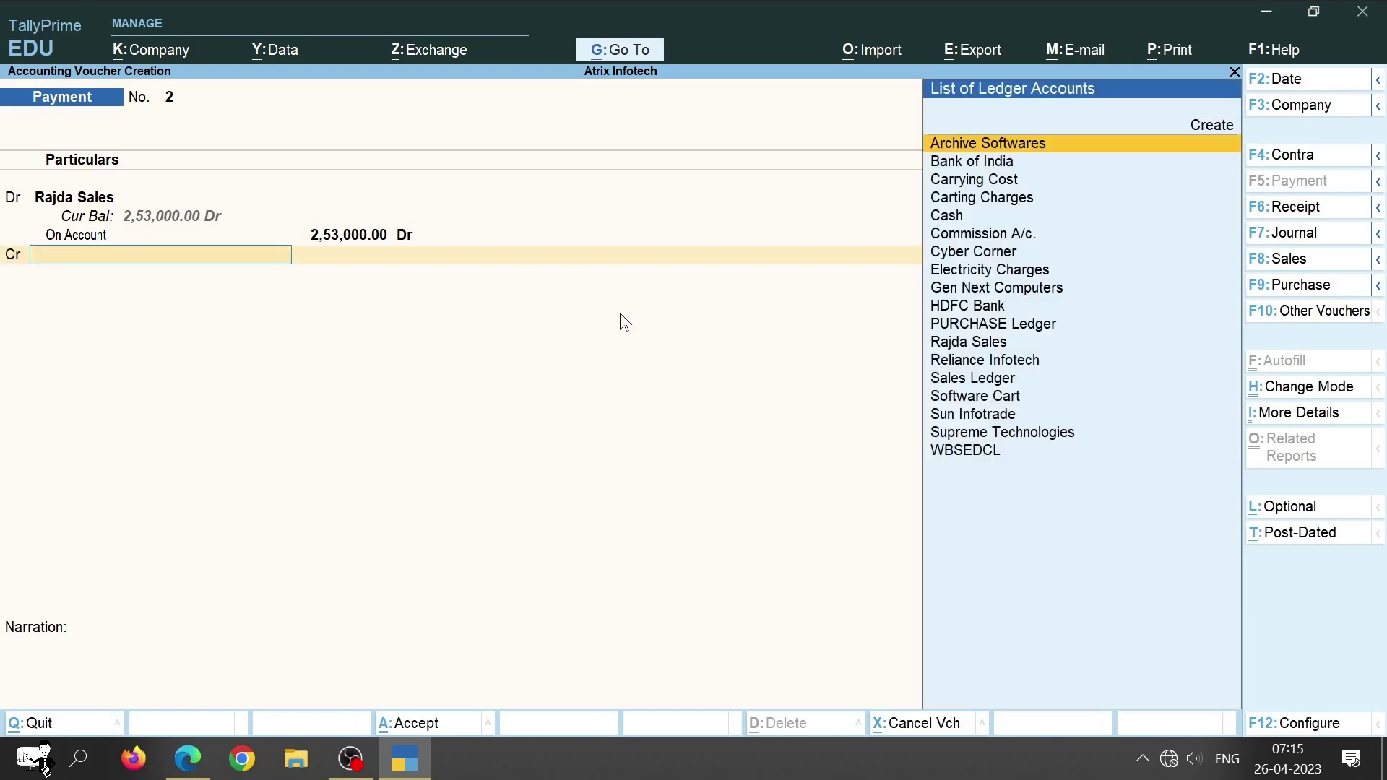
Step: Credit Bank of India with 2,53,000, allocated as a cheque with instrument number 501404 dated 1-May-23
key(Down)
key(Return)
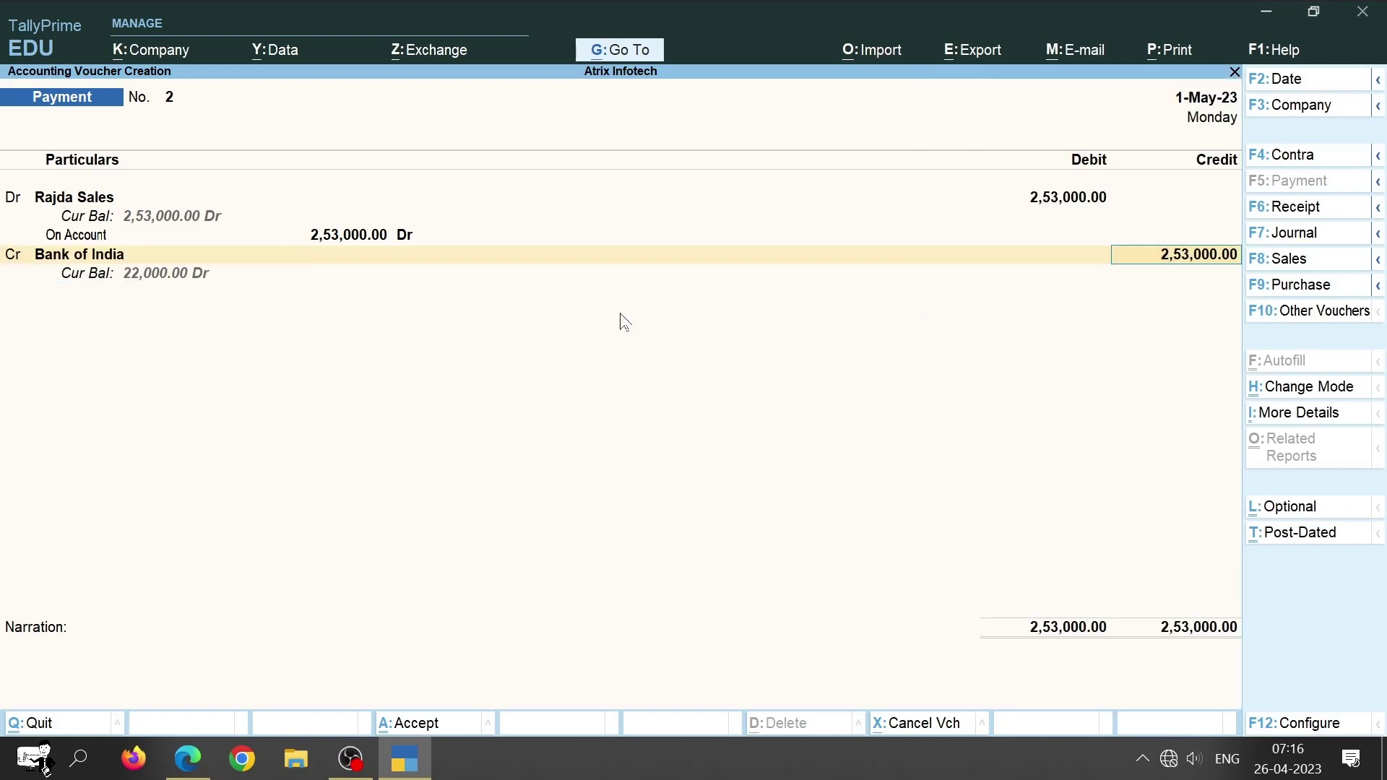
key(Return)
key(Return)
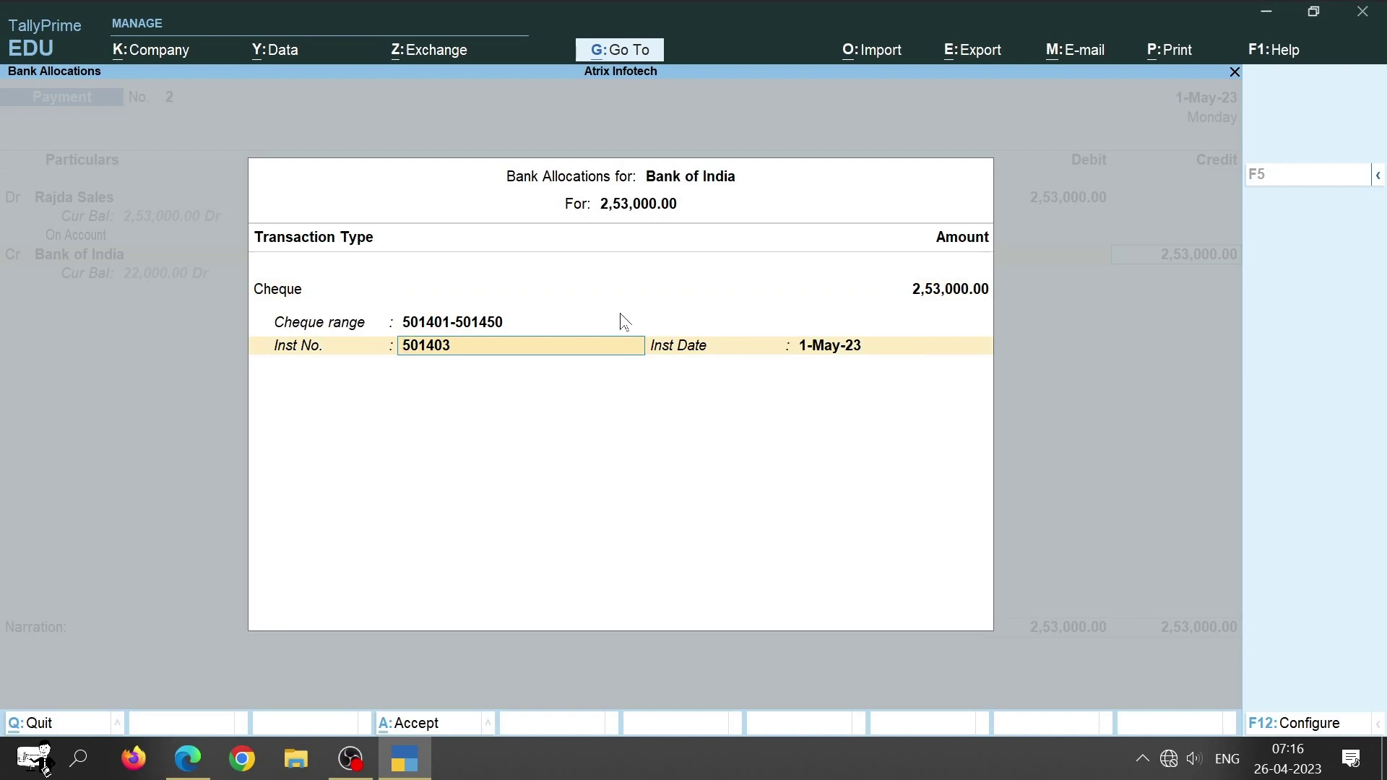
text(501404)
key(Return)
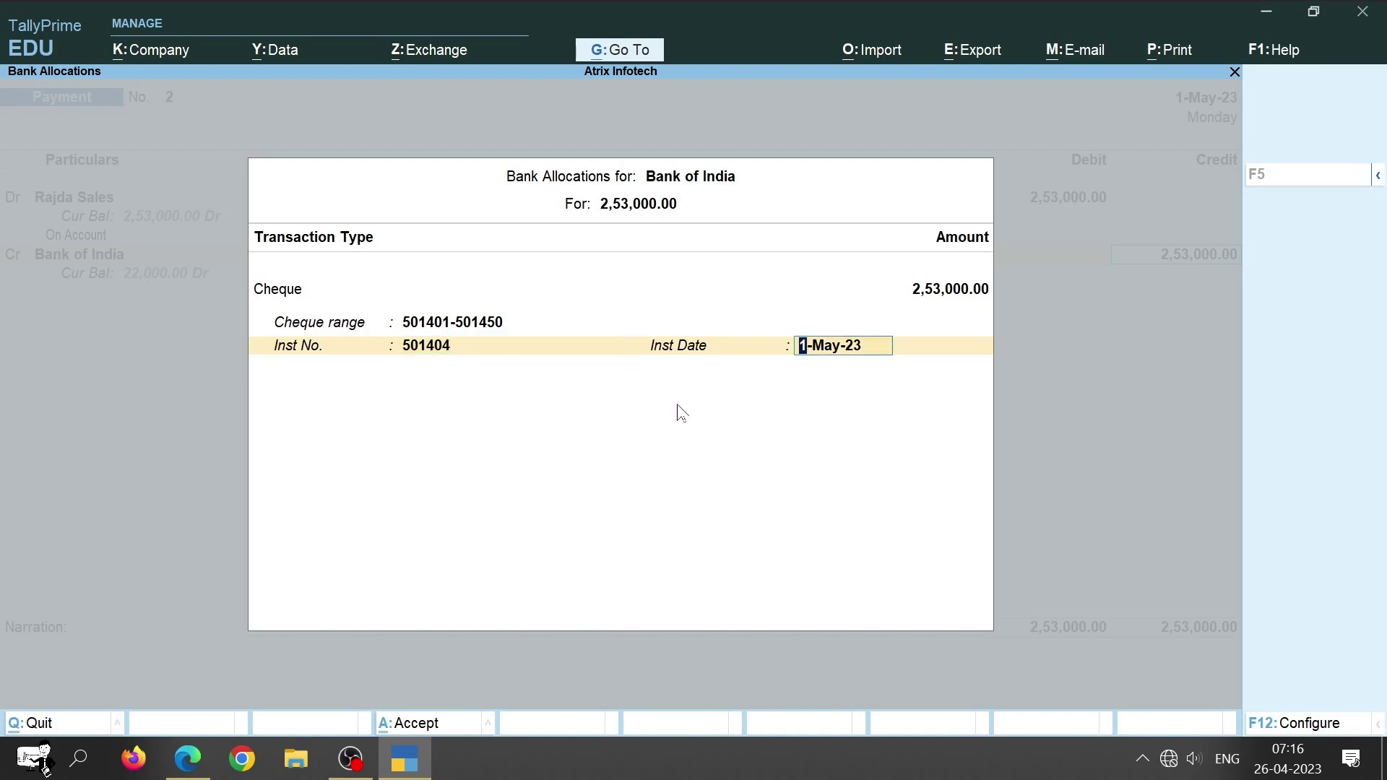
key(Return)
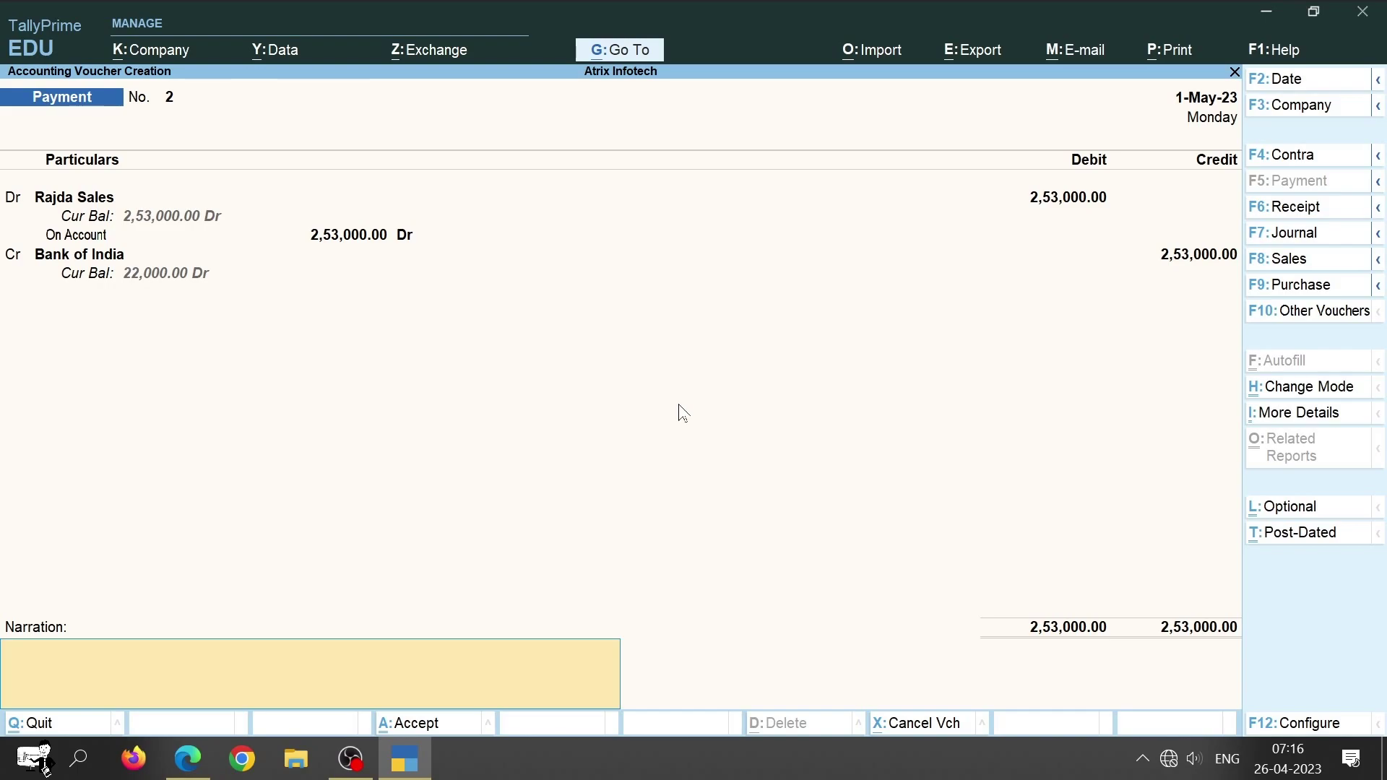
Step: Add the narration "by cheque - 501404", accept the payment voucher, and skip cheque printing
text(by cheque - 501404)
key(ctrl)
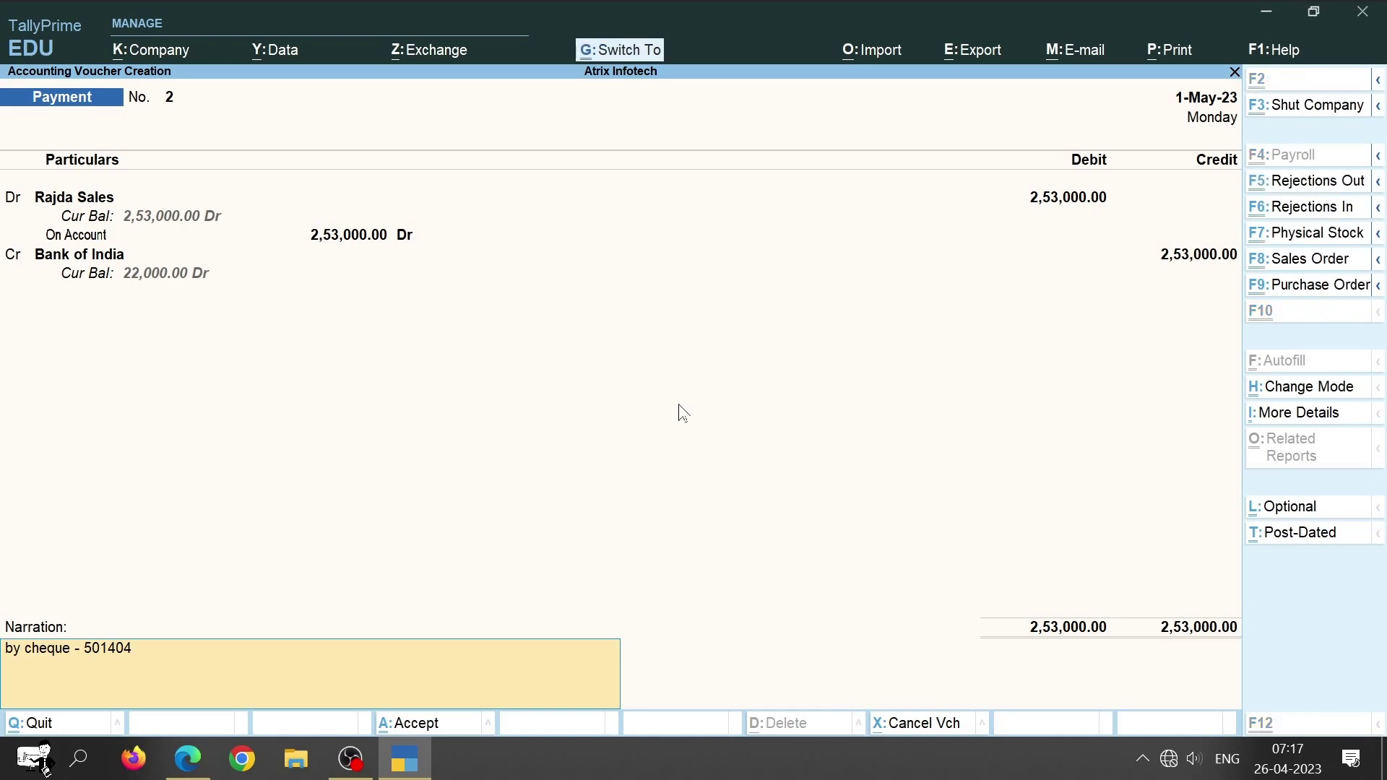
key(ctrl+a)
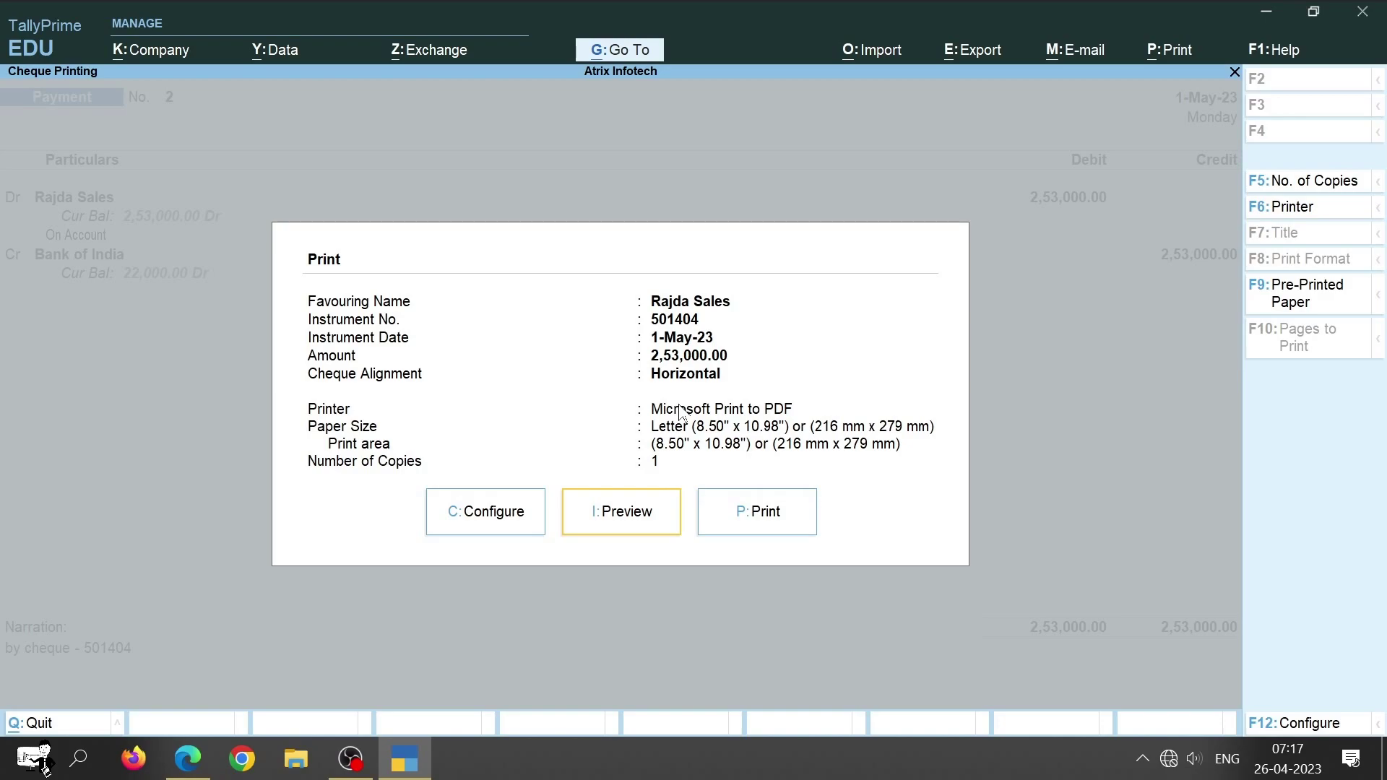
key(Escape)
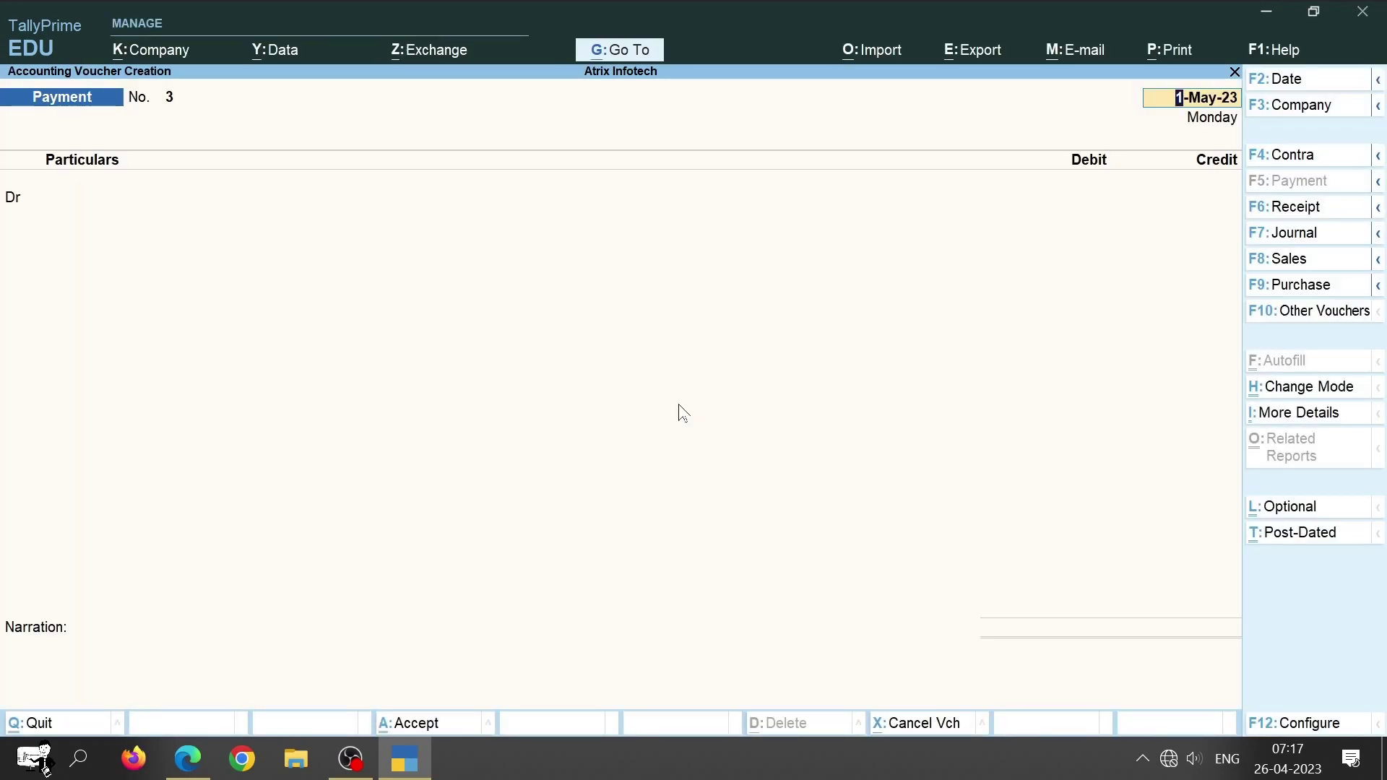
Step: Review the Scenario #3 adjustment entries in the exercise document and start a journal voucher dated 1-May-23 with reference number 3
key(alt+Tab)
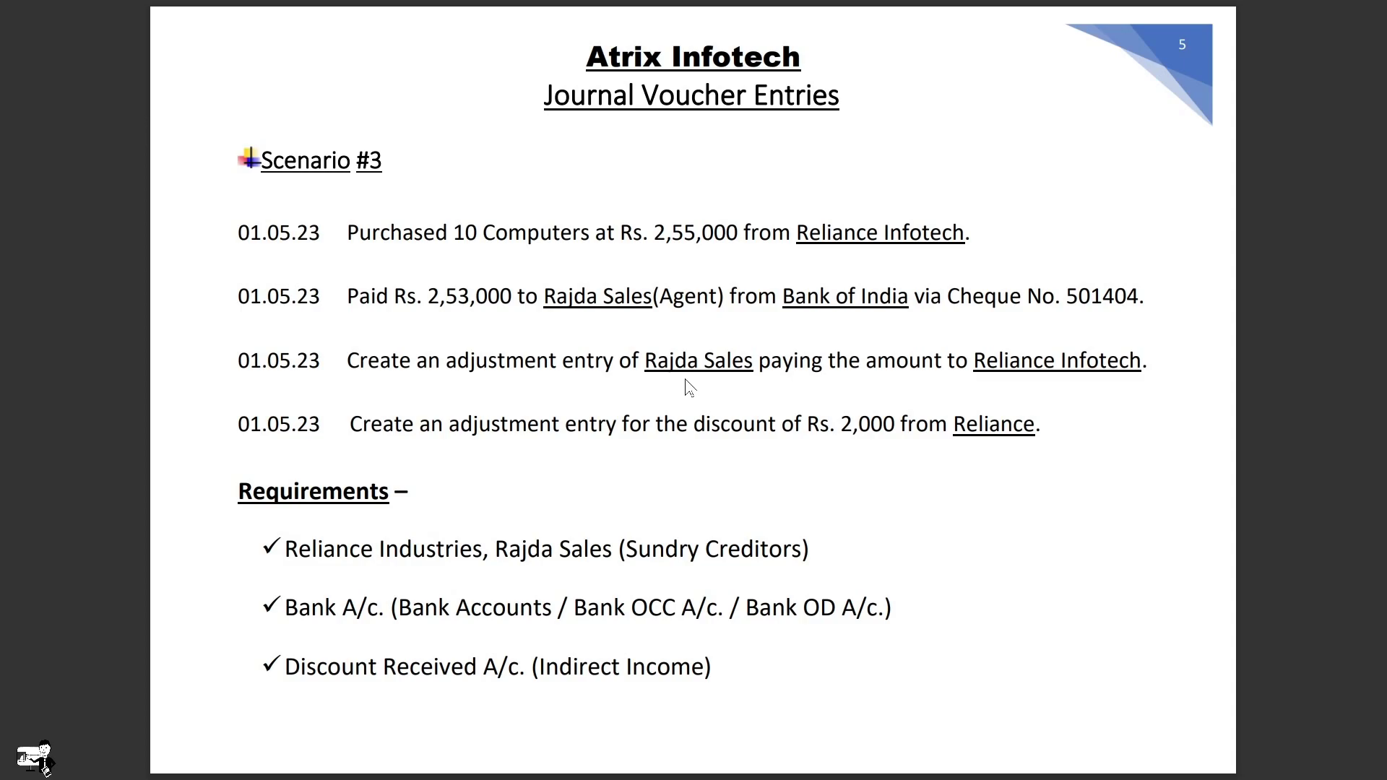
key(alt+Tab)
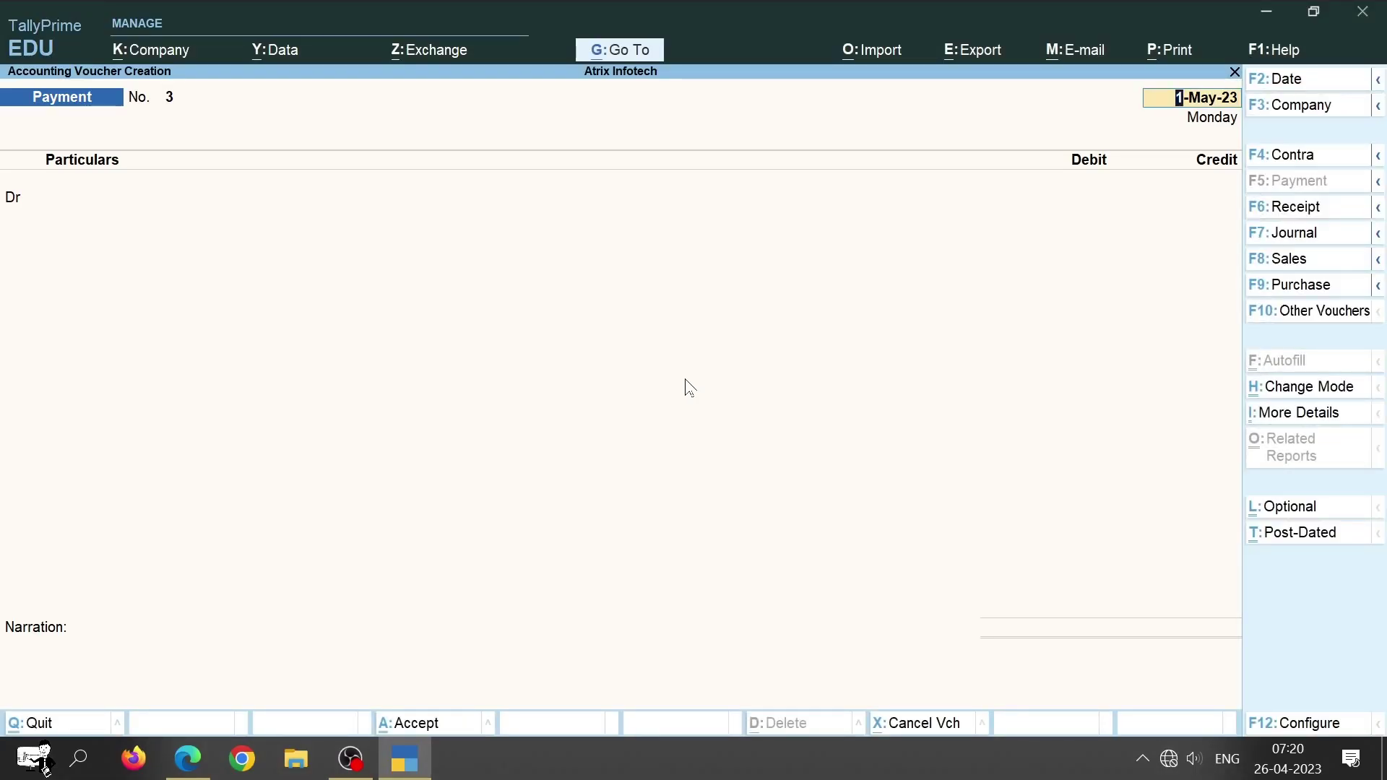
key(F7)
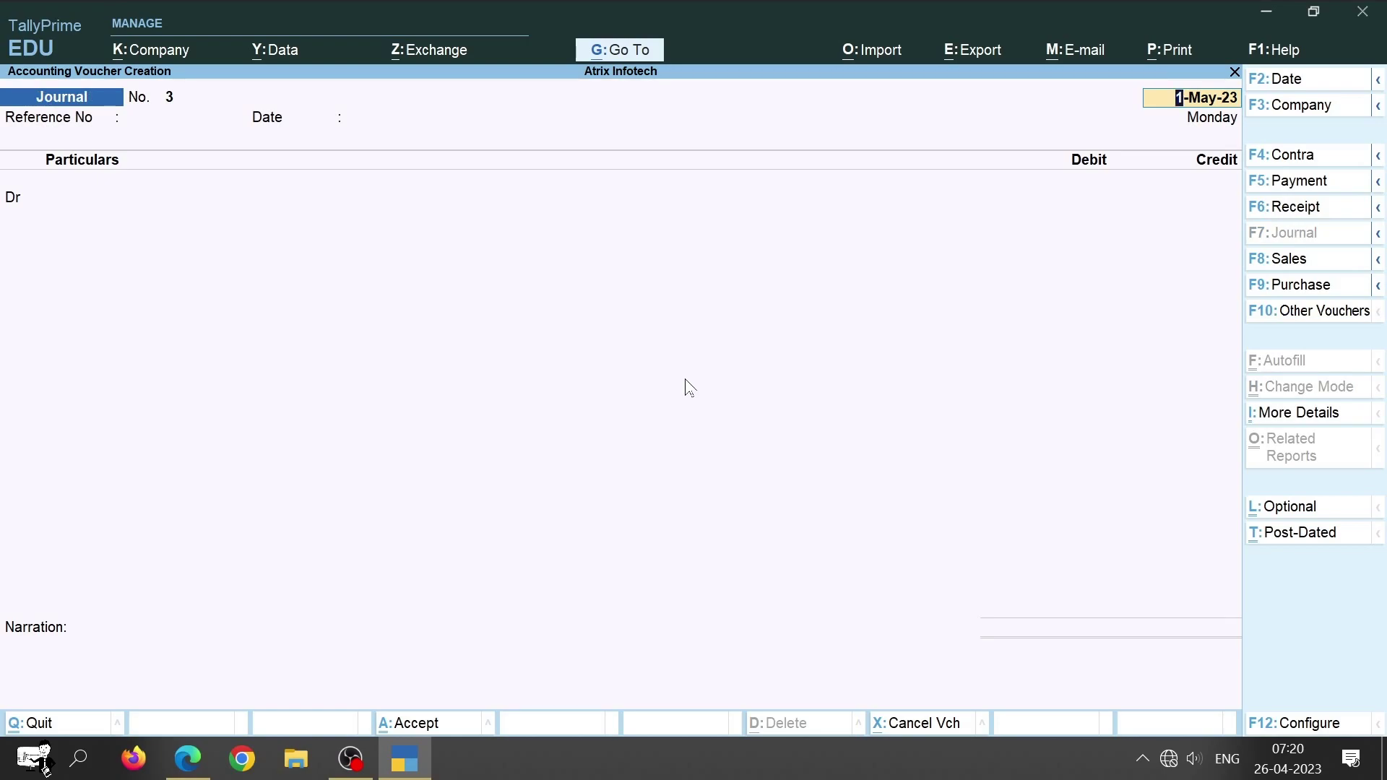
key(Return)
text(3)
key(Return)
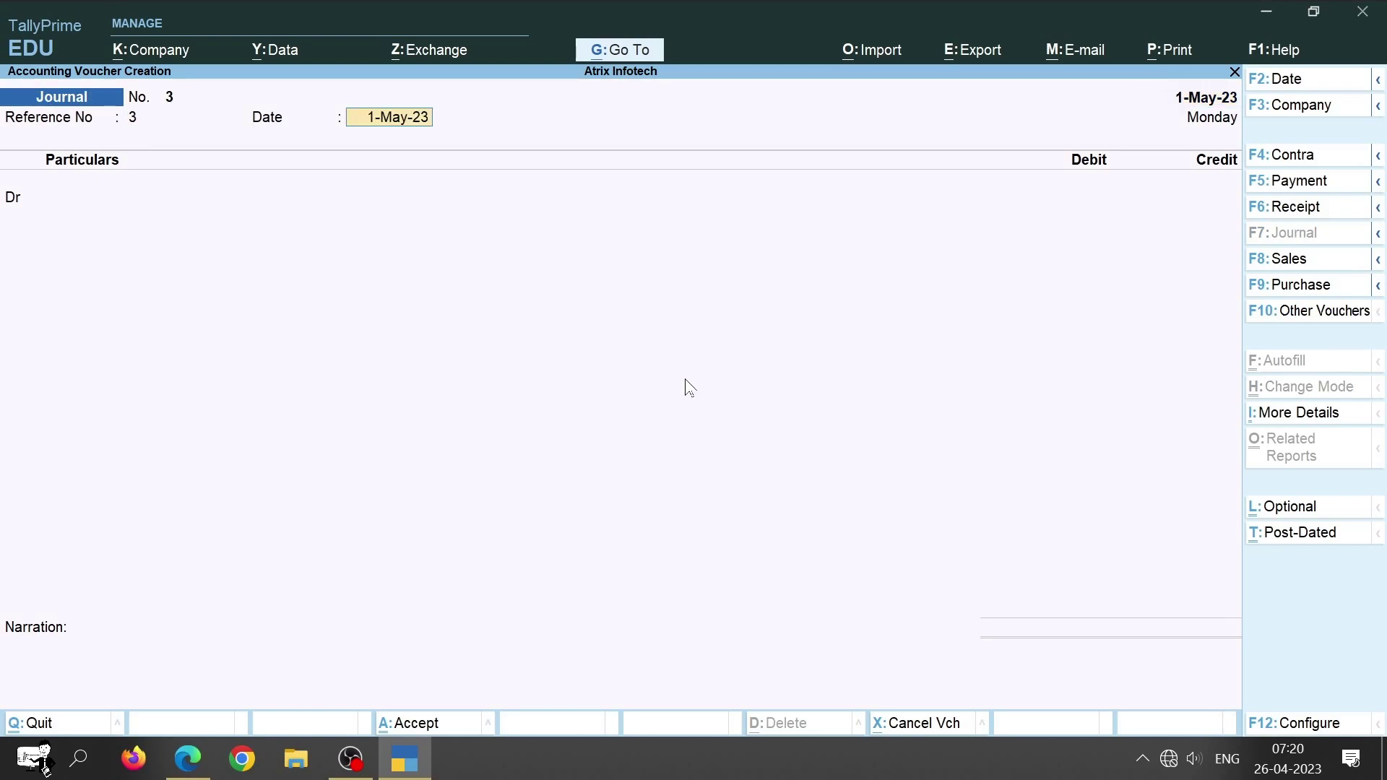
key(Return)
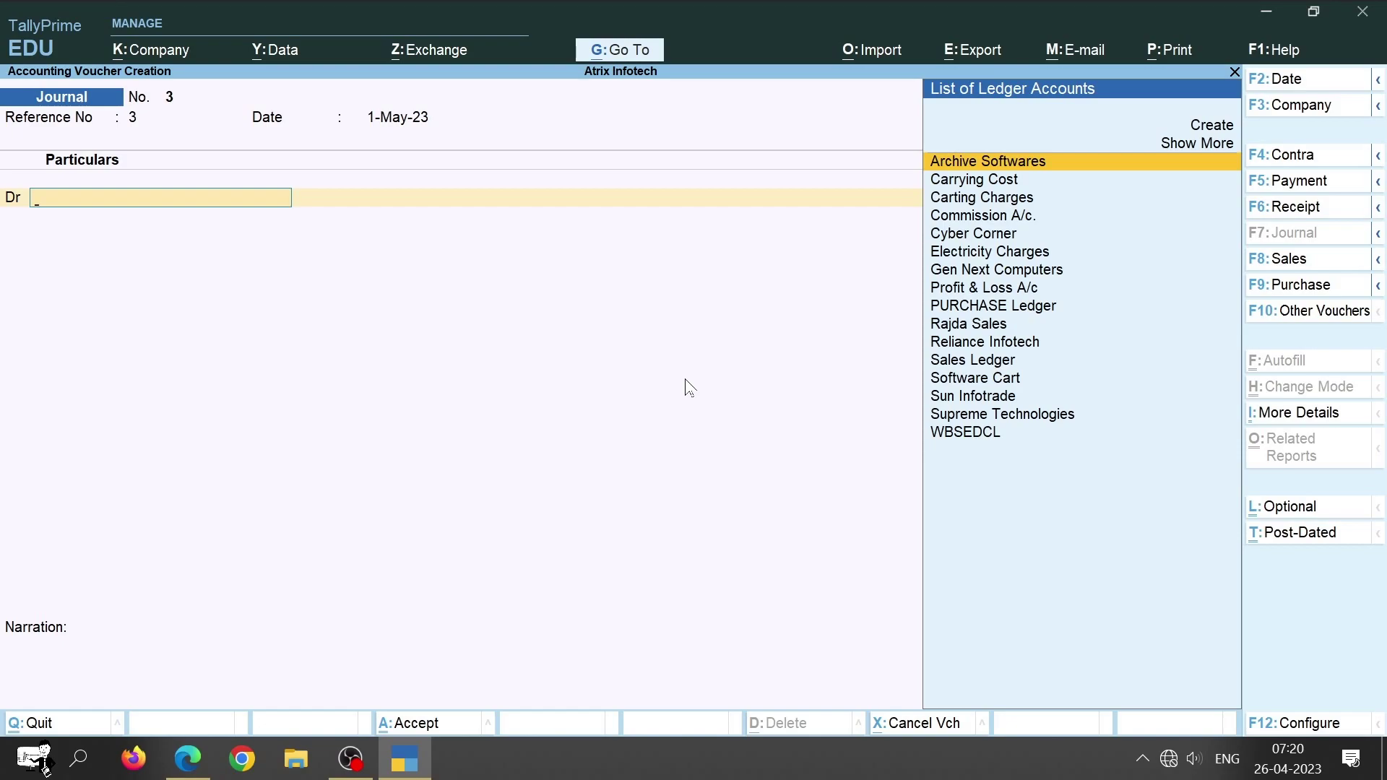
Step: Debit Reliance Infotech with 2,53,000 in the journal voucher
text(Rel)
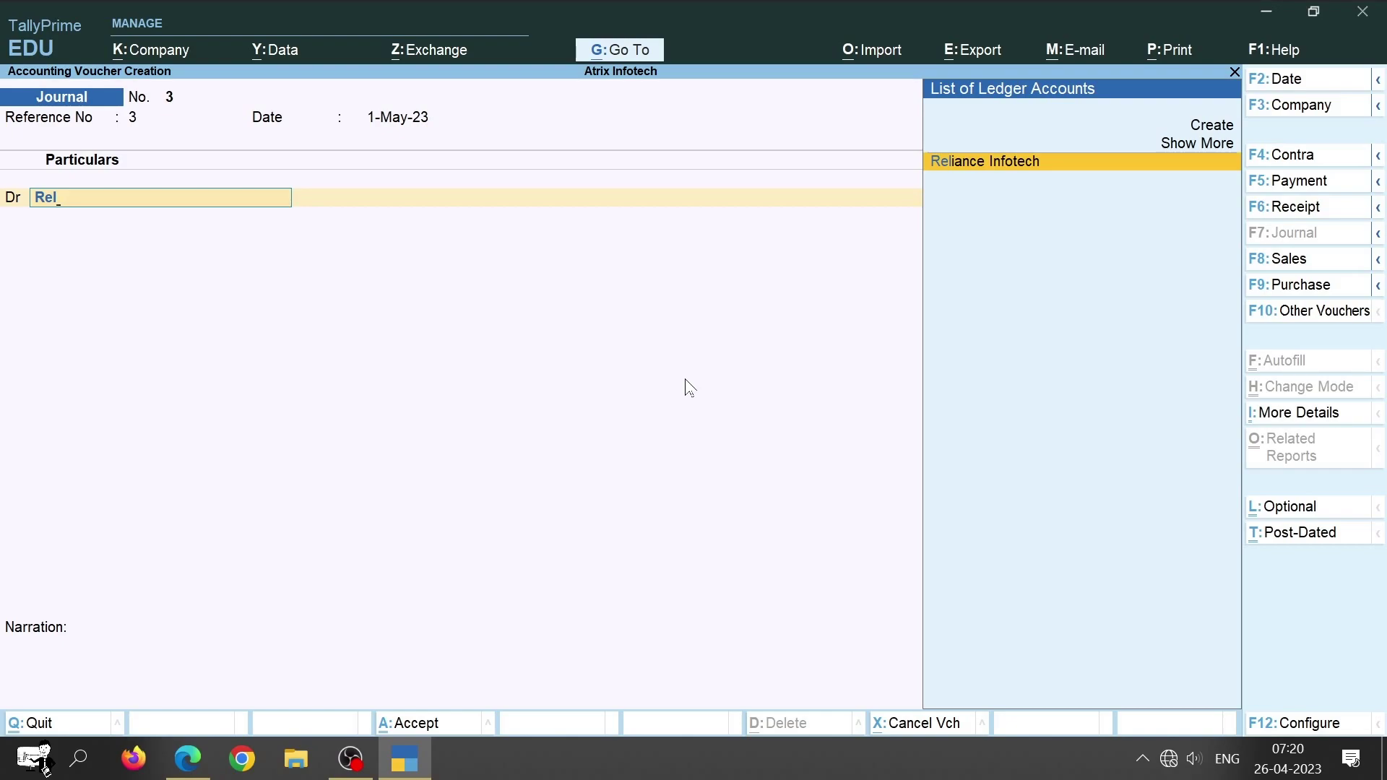
key(Return)
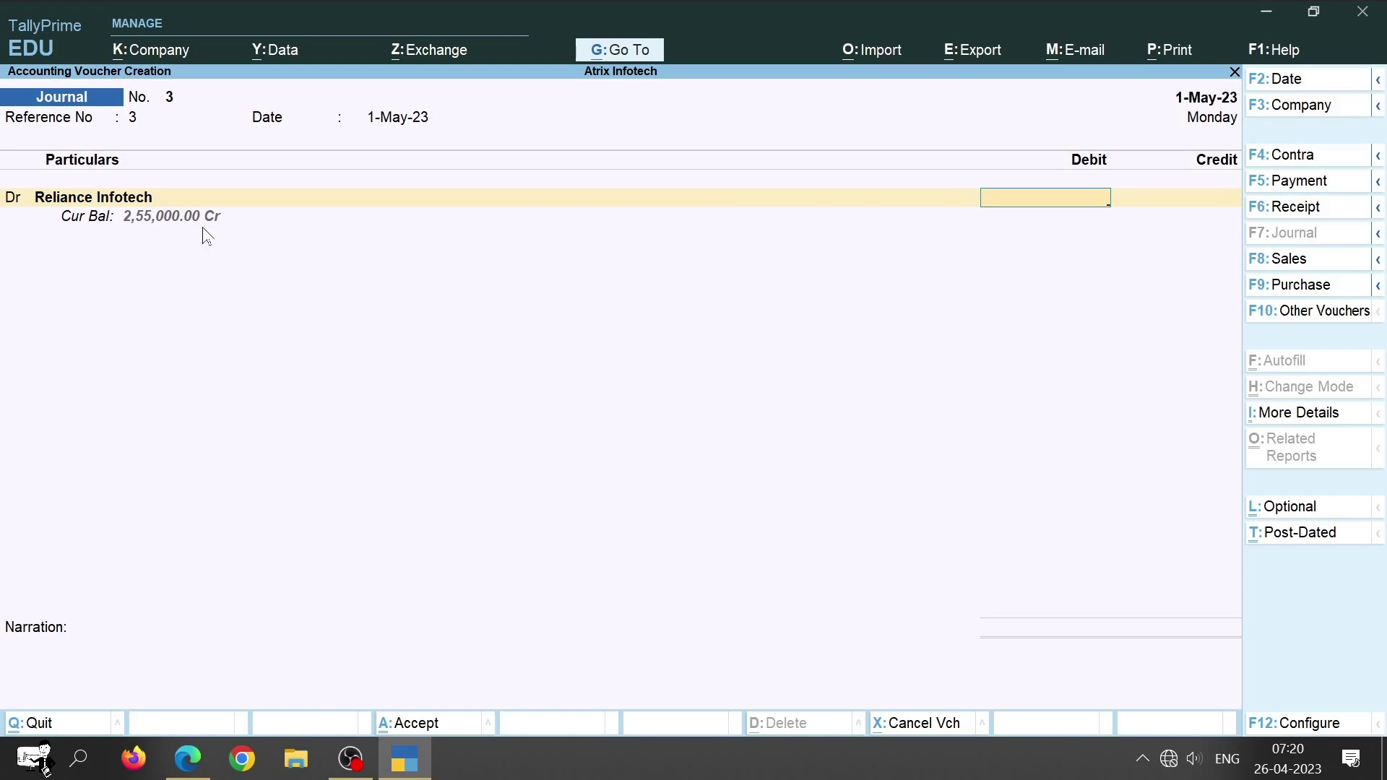
text(253000)
key(Return)
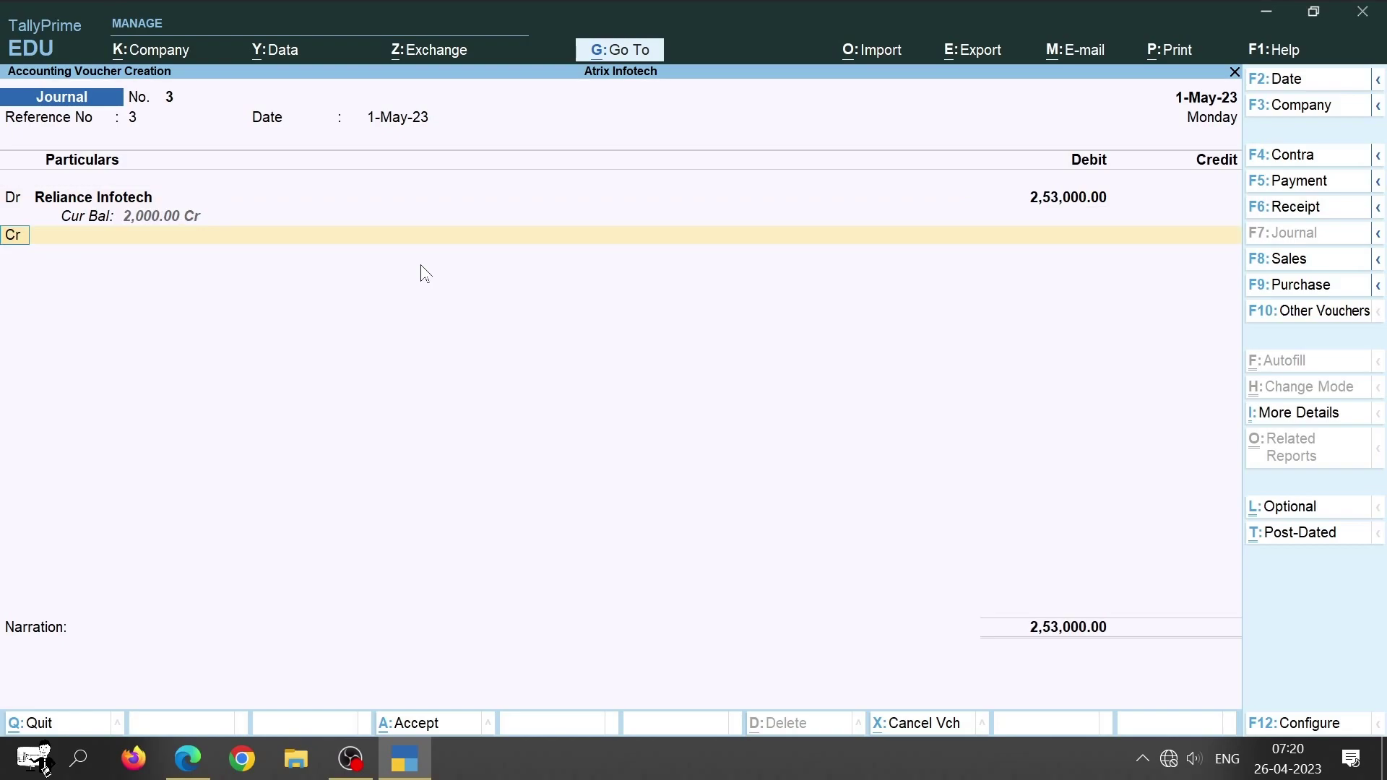
Step: Credit Rajda Sales with 2,53,000 and accept the journal voucher without a narration
key(Return)
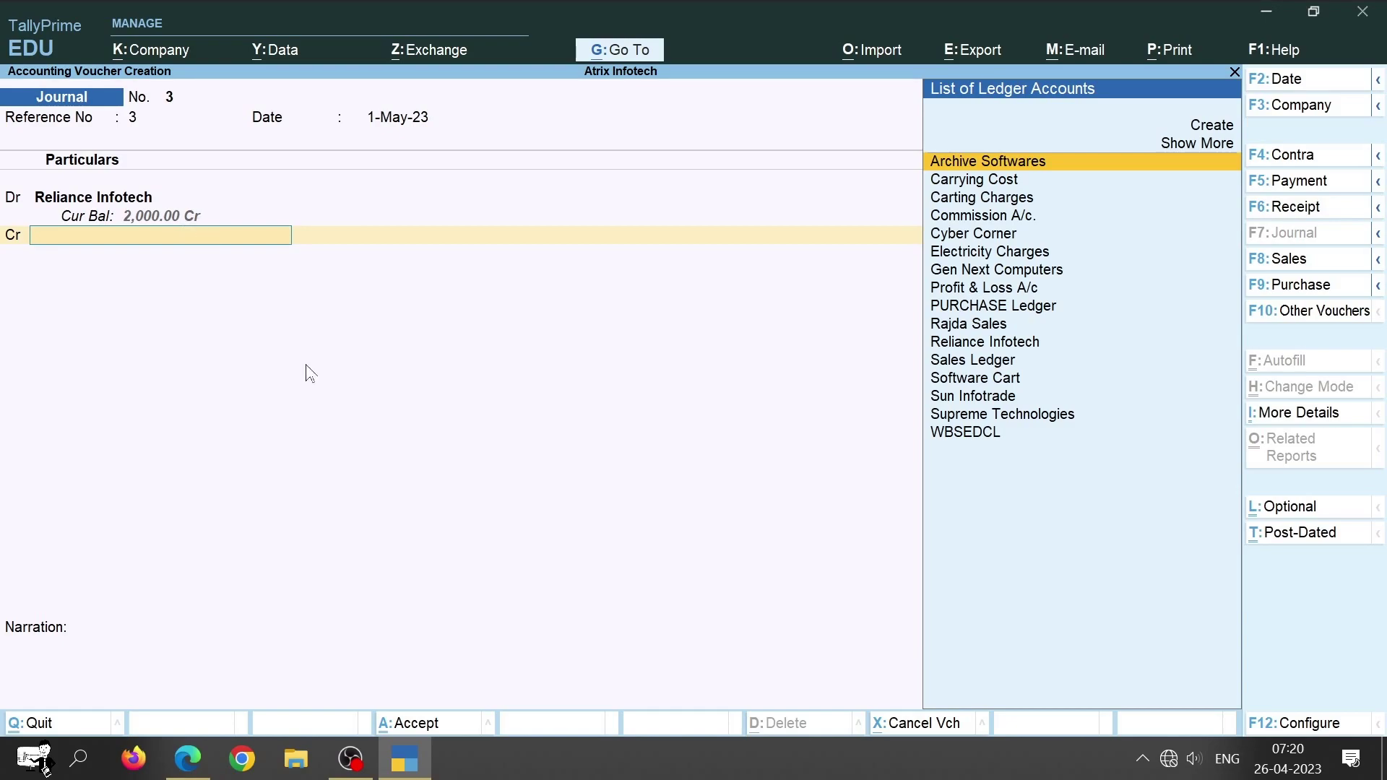
text(Rajda)
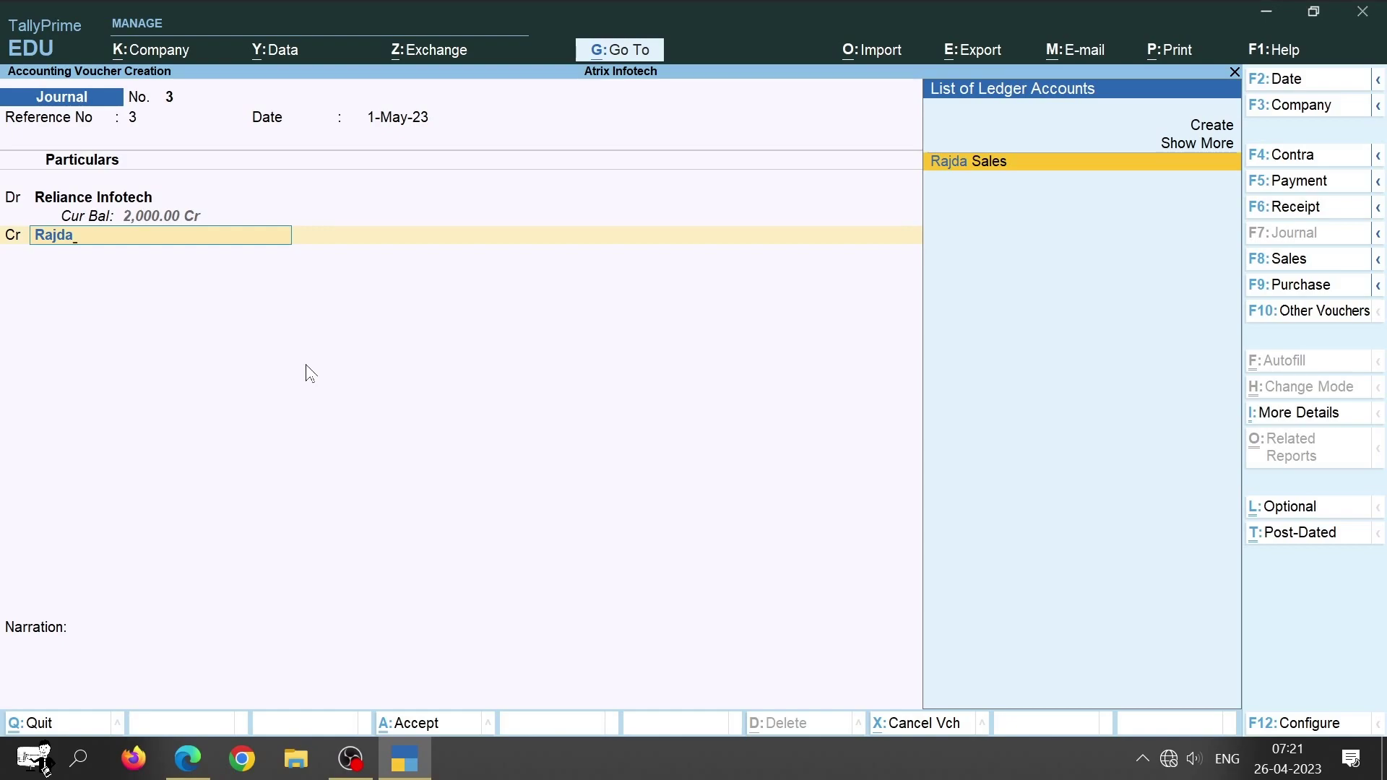
key(Return)
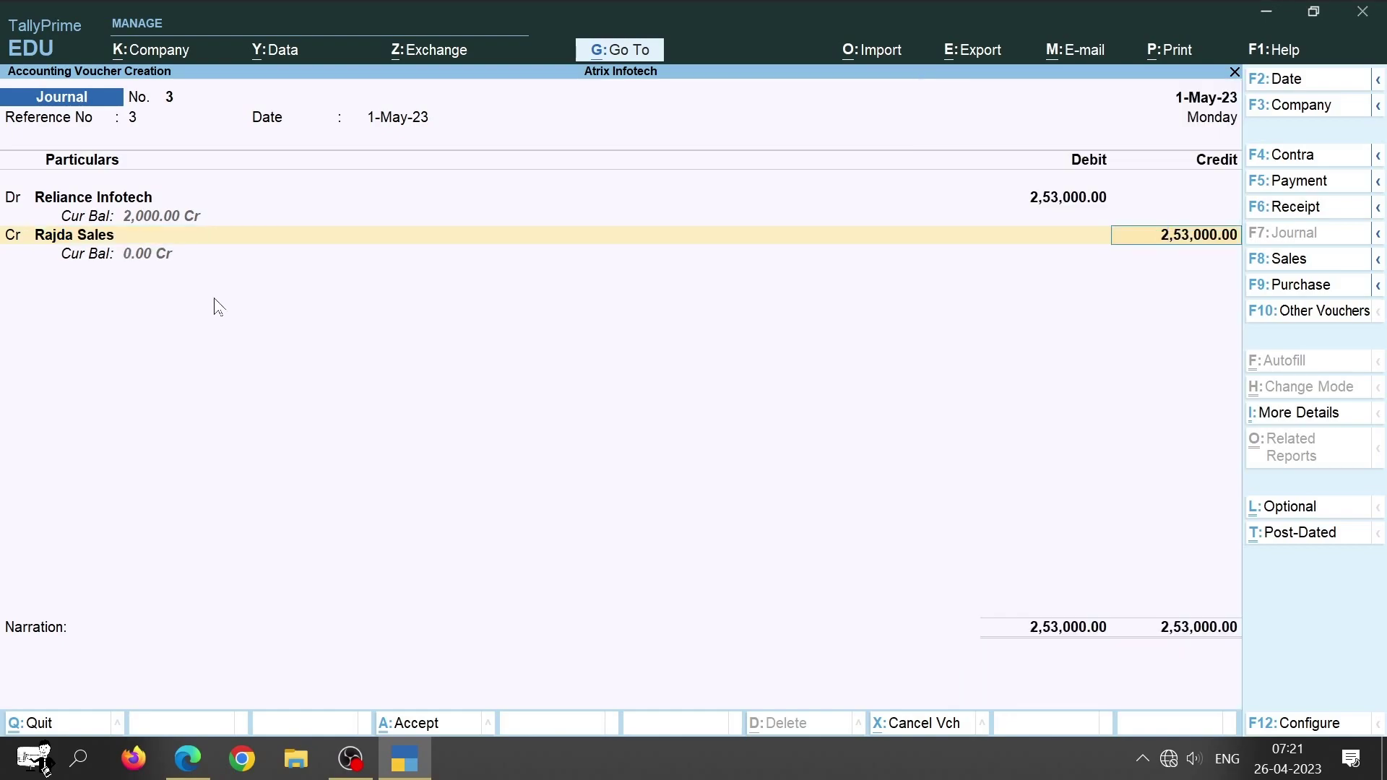
key(Return)
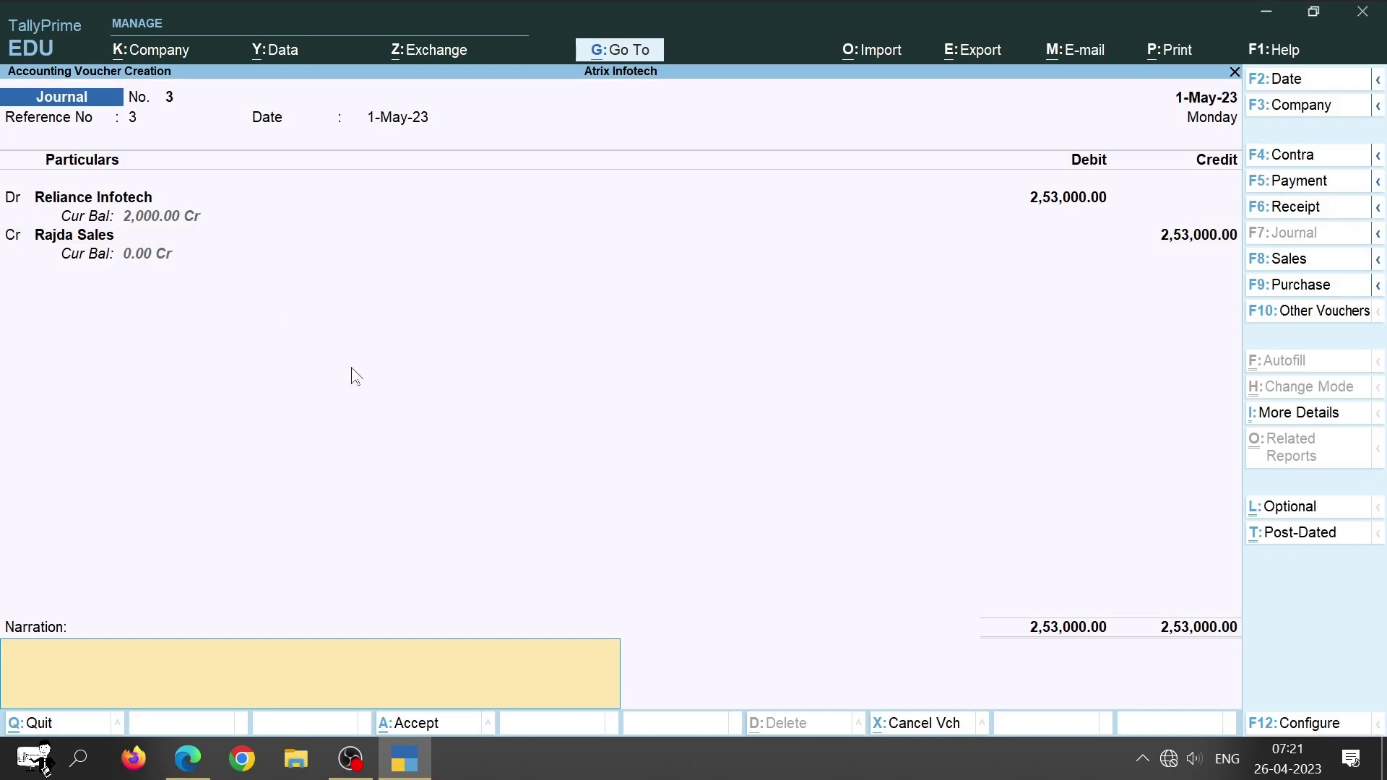
key(ctrl)
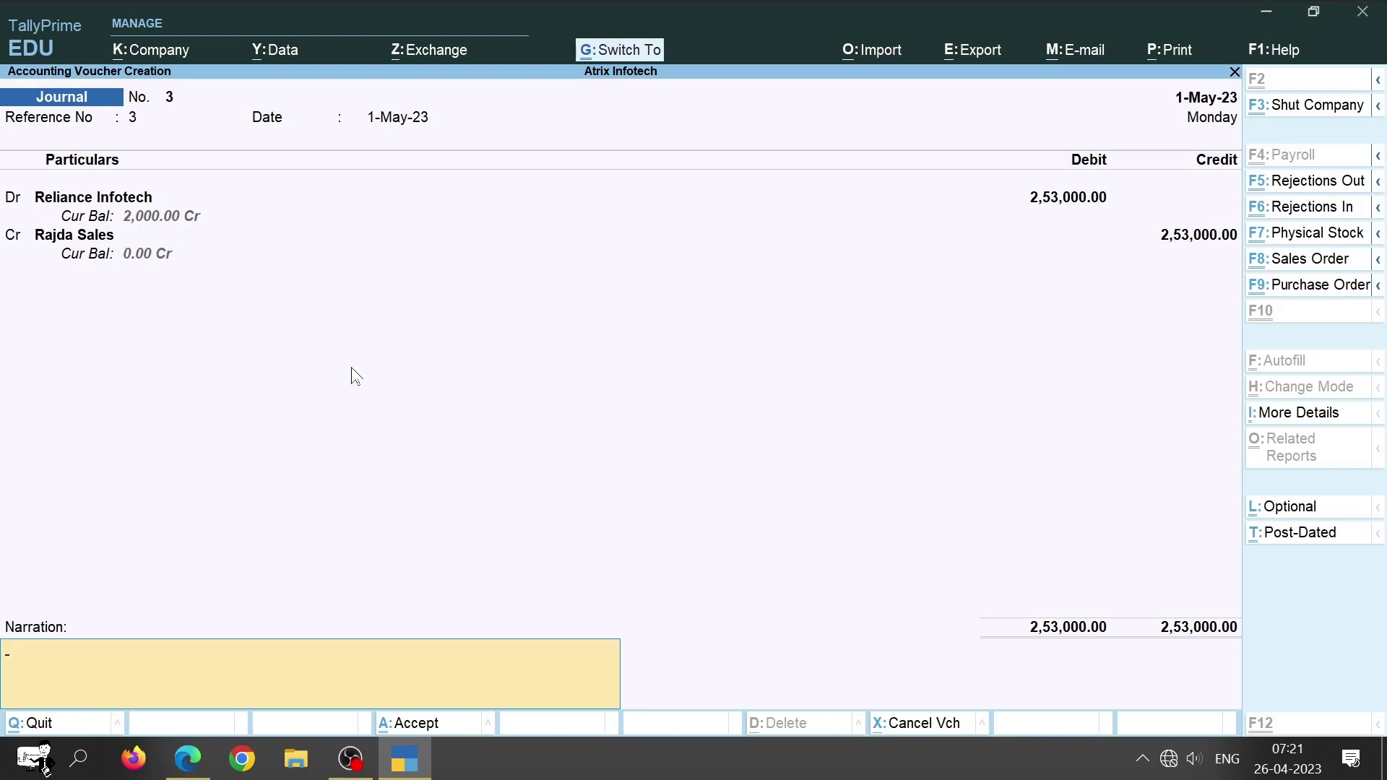
key(ctrl+a)
Step: Consult the exercise document and create the ledger Discount Received under Indirect Incomes, with ledger type Not Applicable and no bank details
key(alt+Tab)
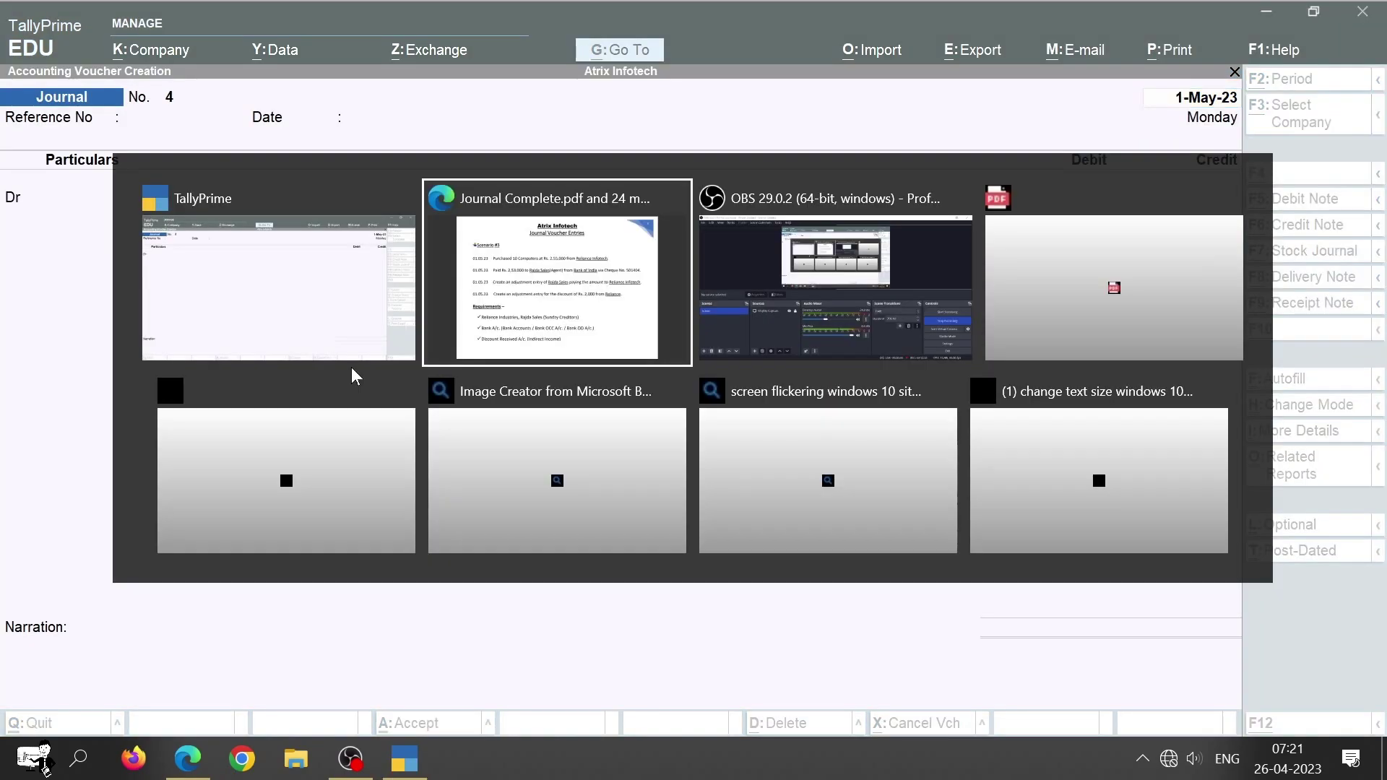
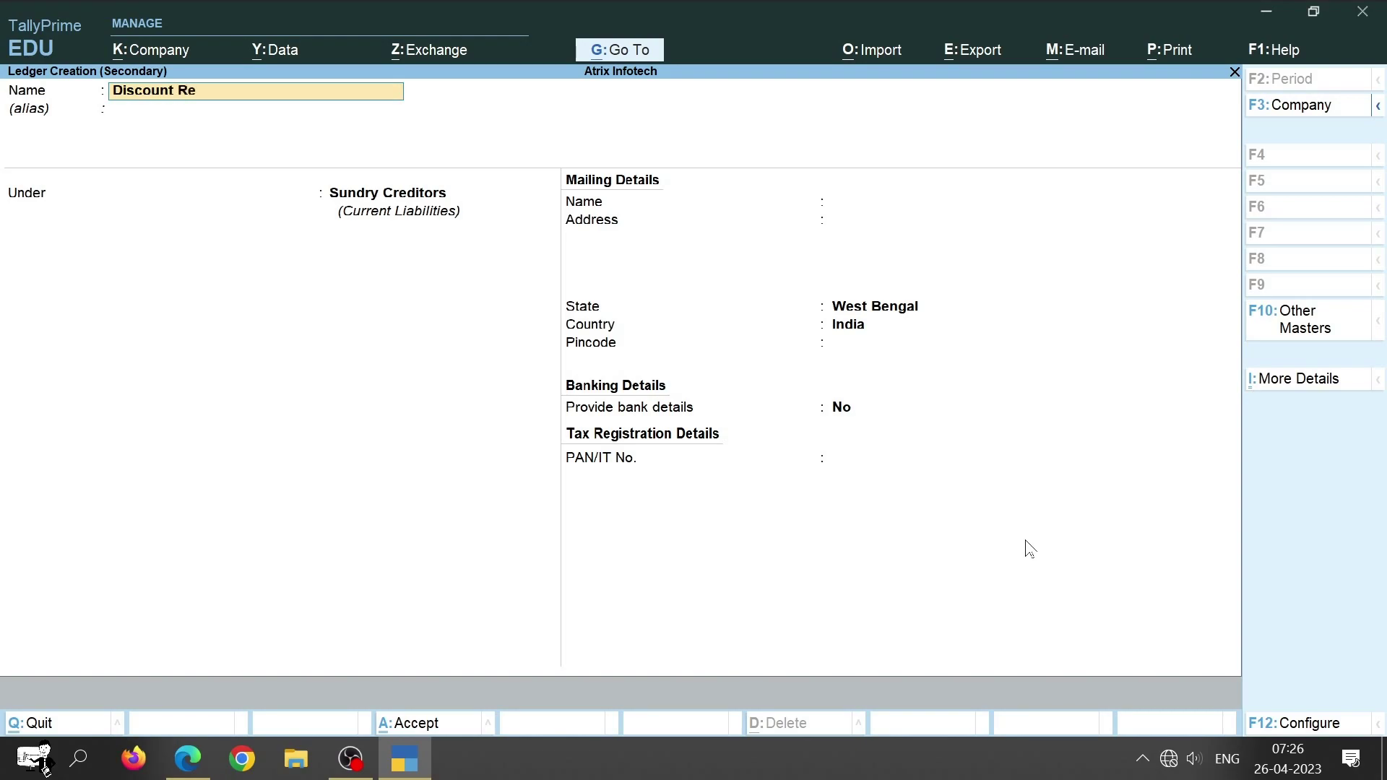
key(Return)
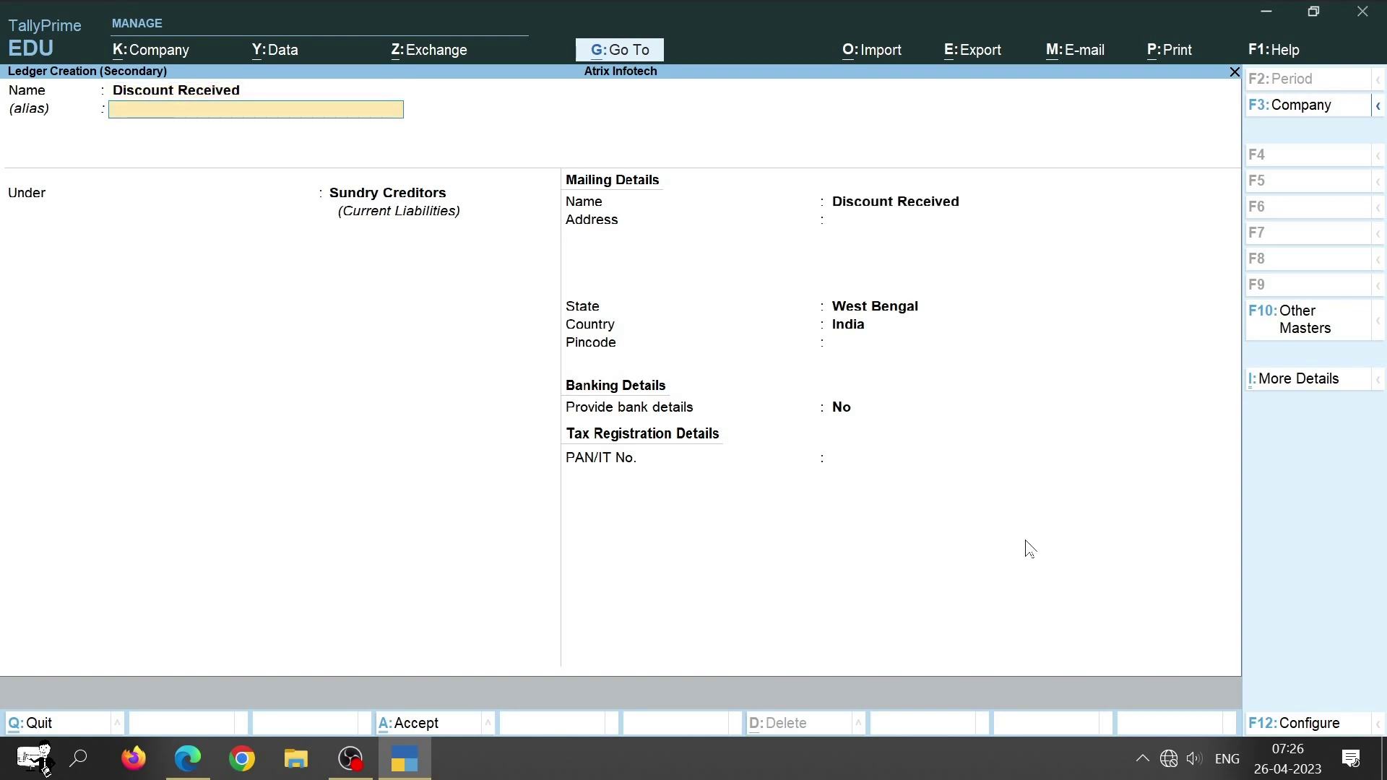
key(Return)
text(Ind)
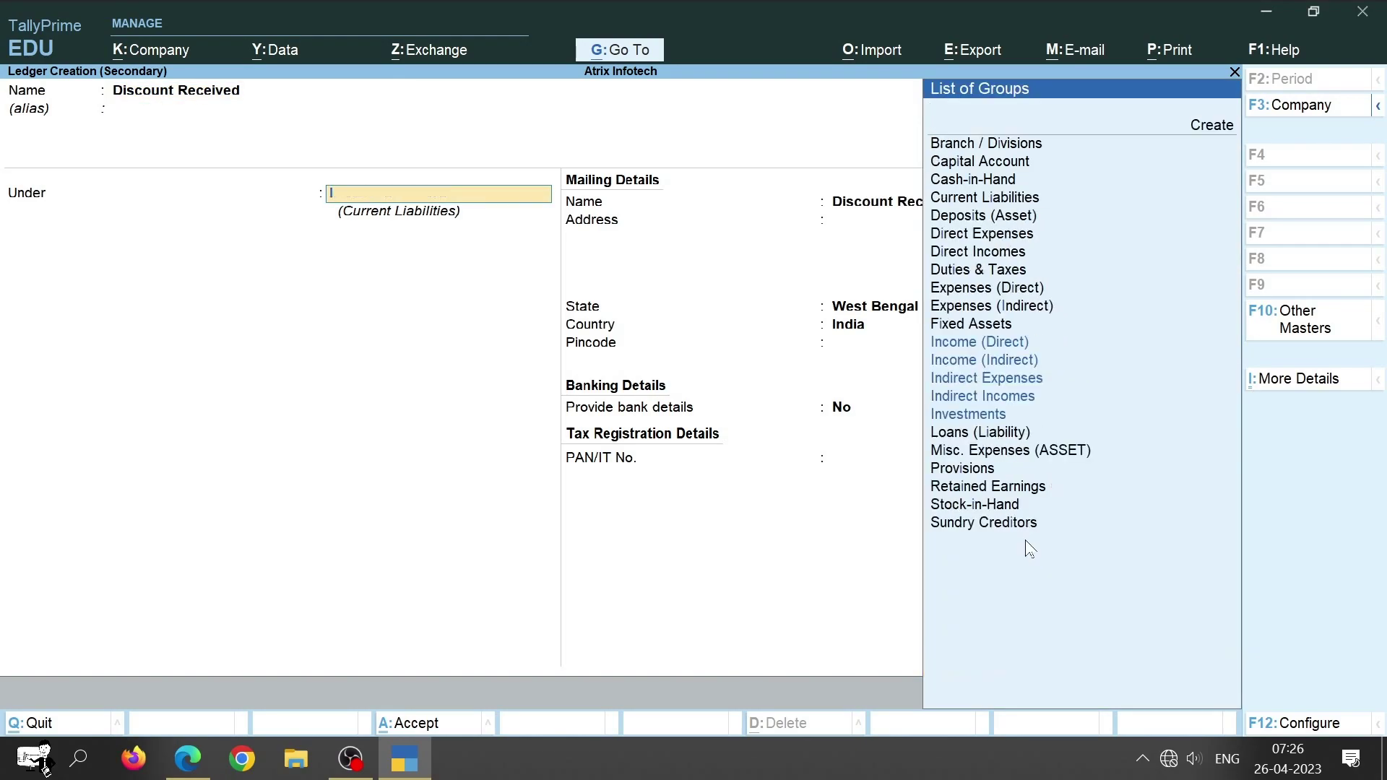
key(Down)
key(Down)
key(Down)
key(Return)
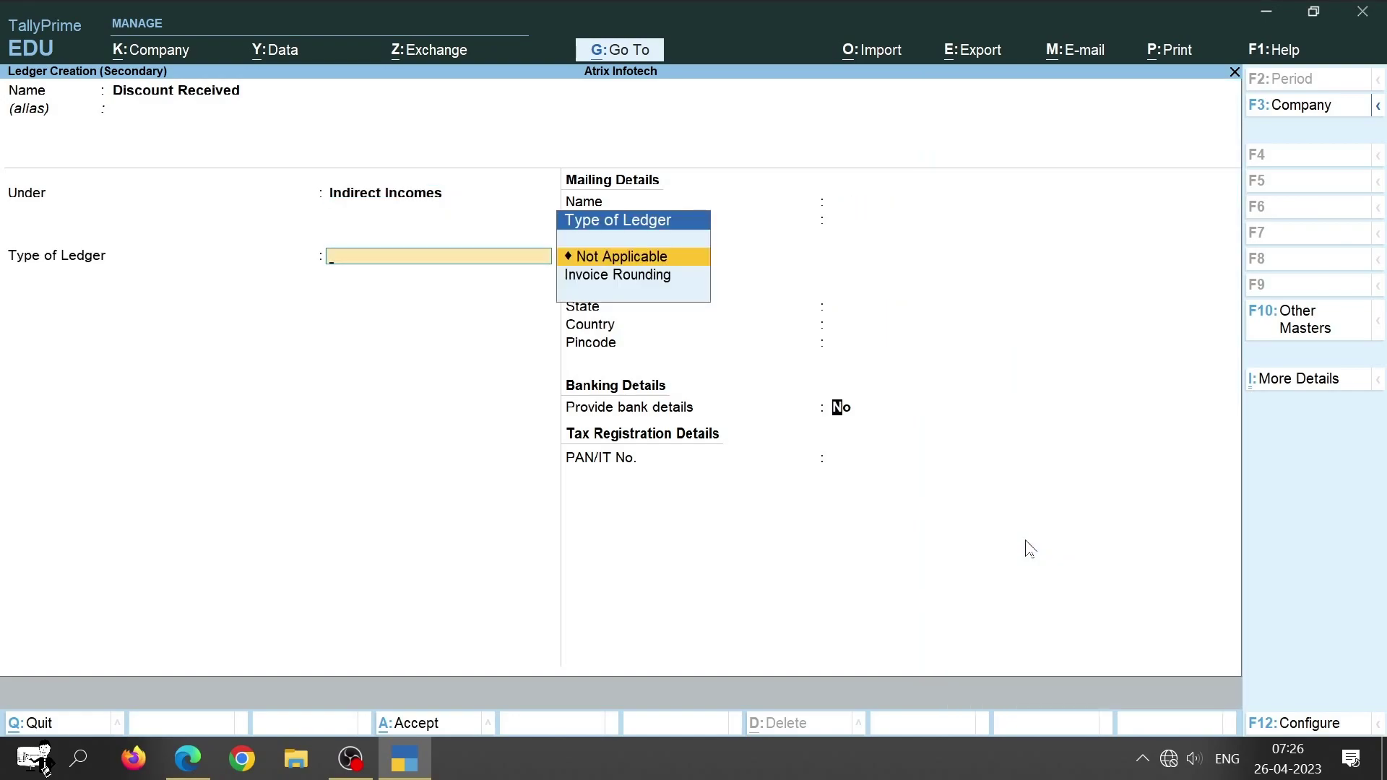
key(Return)
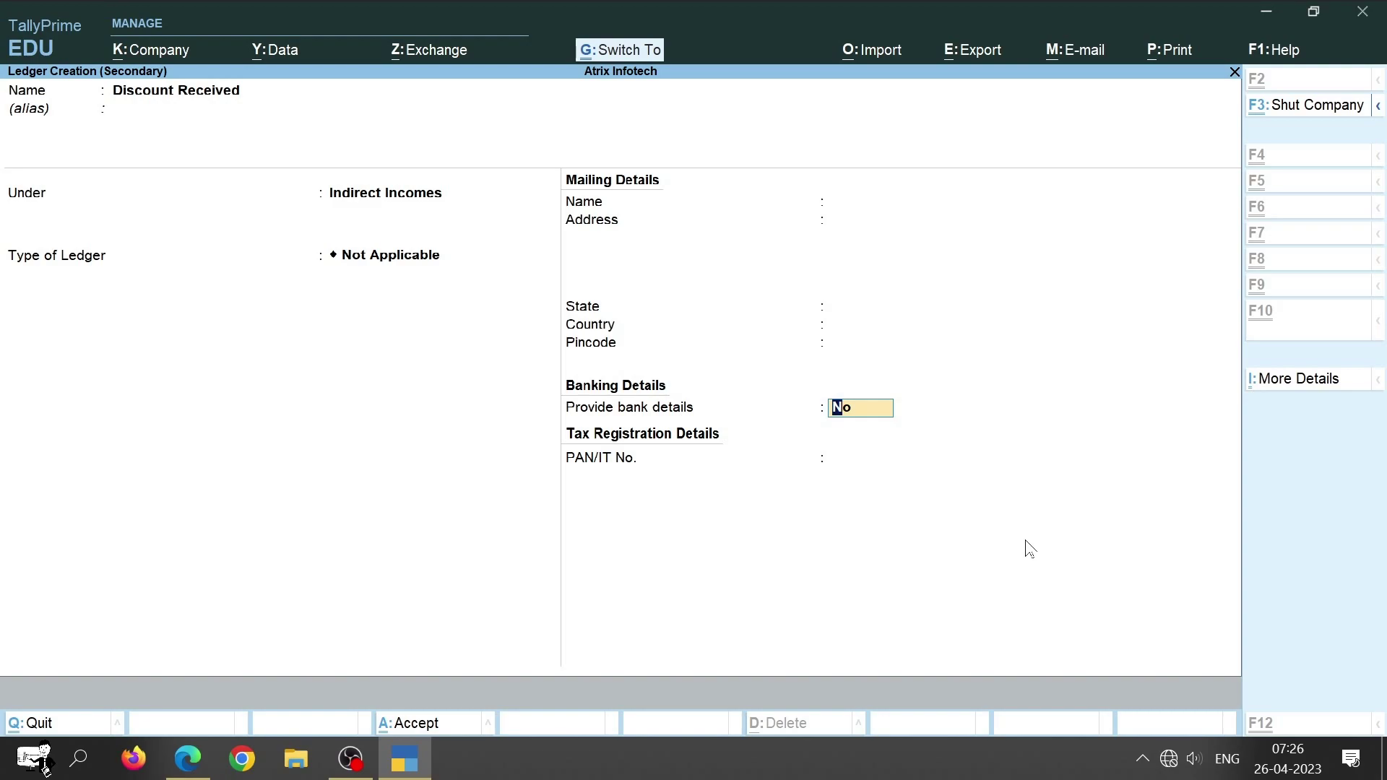
key(ctrl+a)
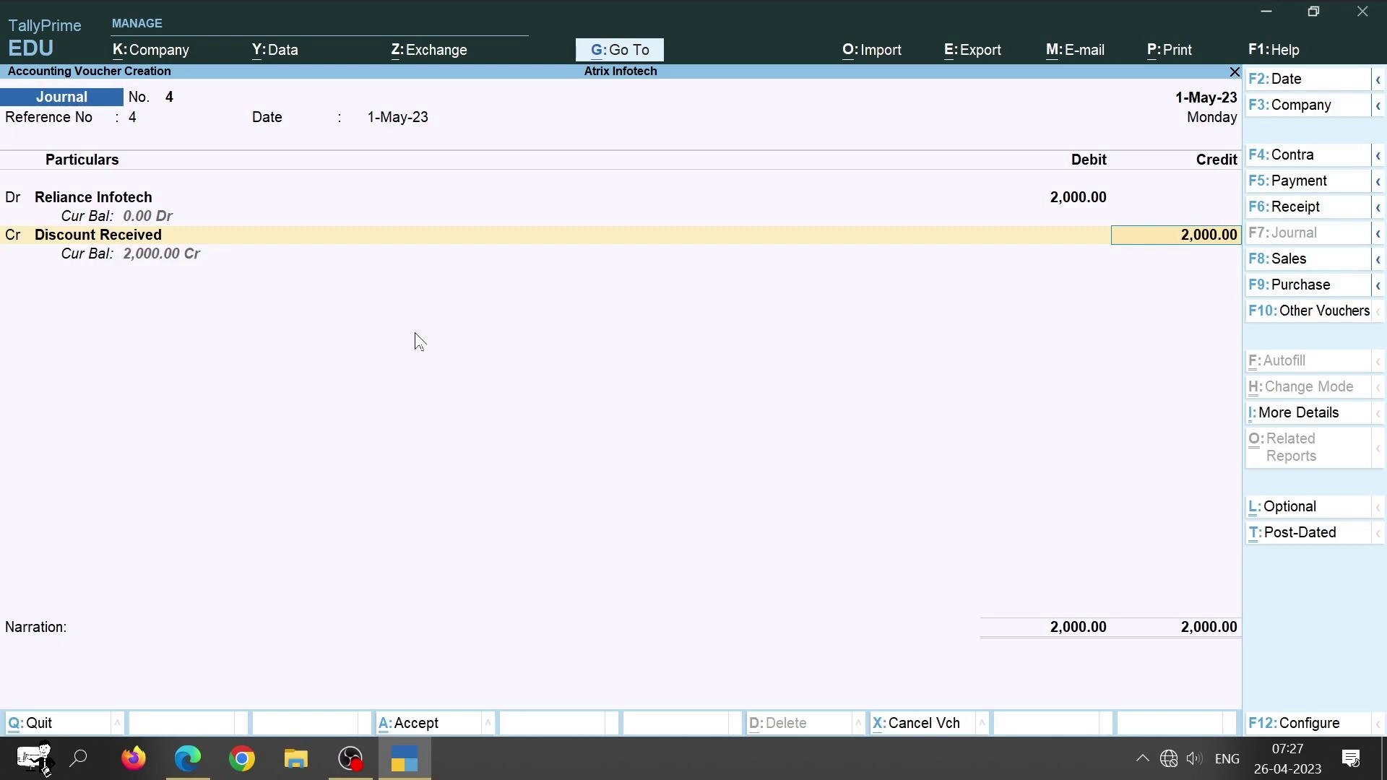
Step: Keep the 2,000 credit to Discount Received and accept the journal voucher without a narration
key(Return)
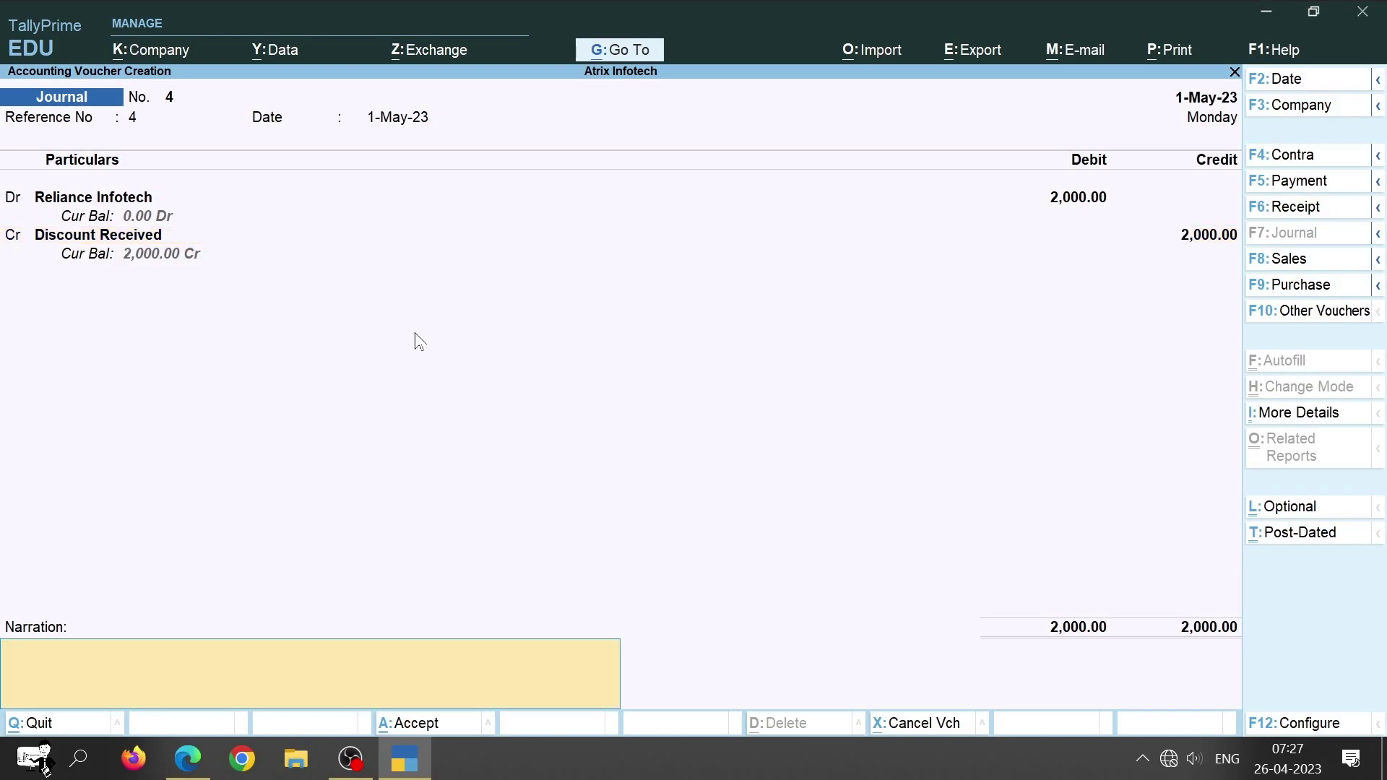
key(ctrl)
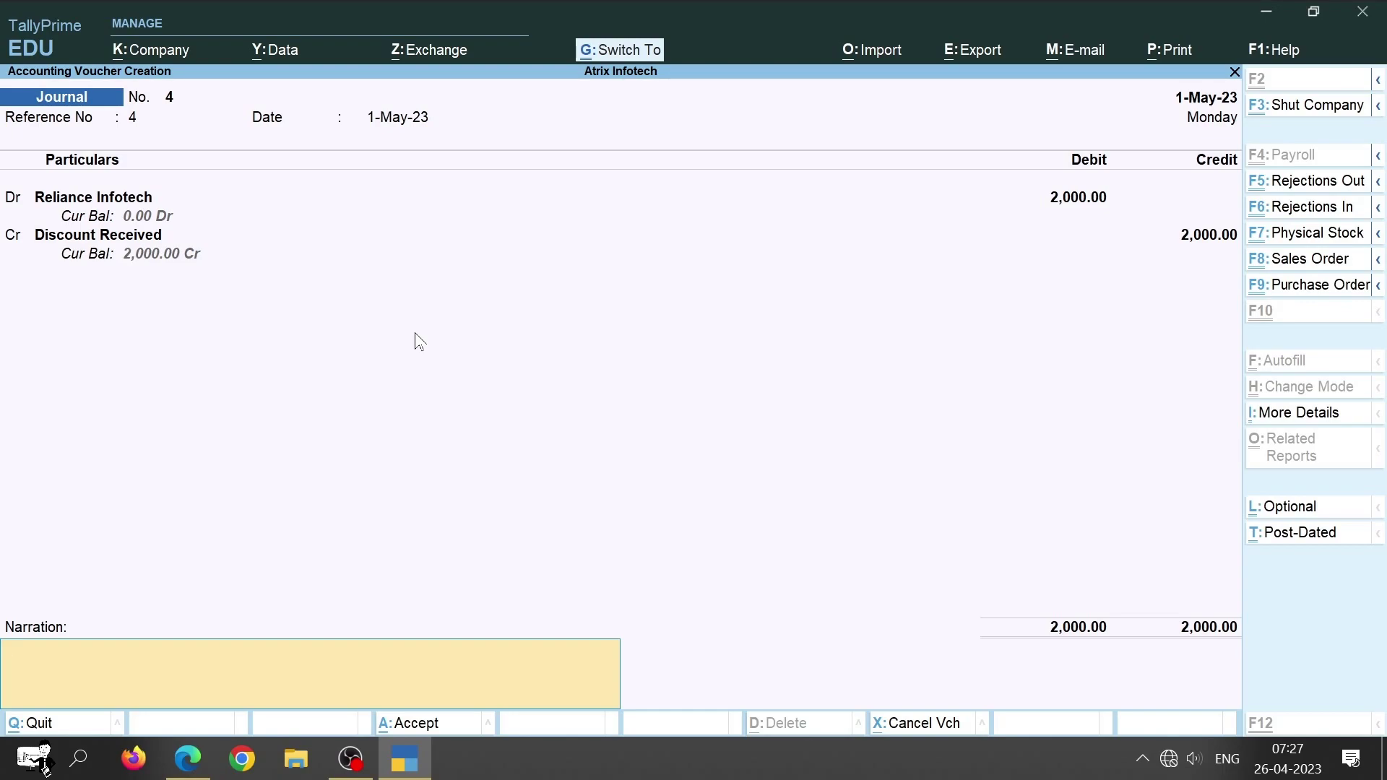
key(ctrl+a)
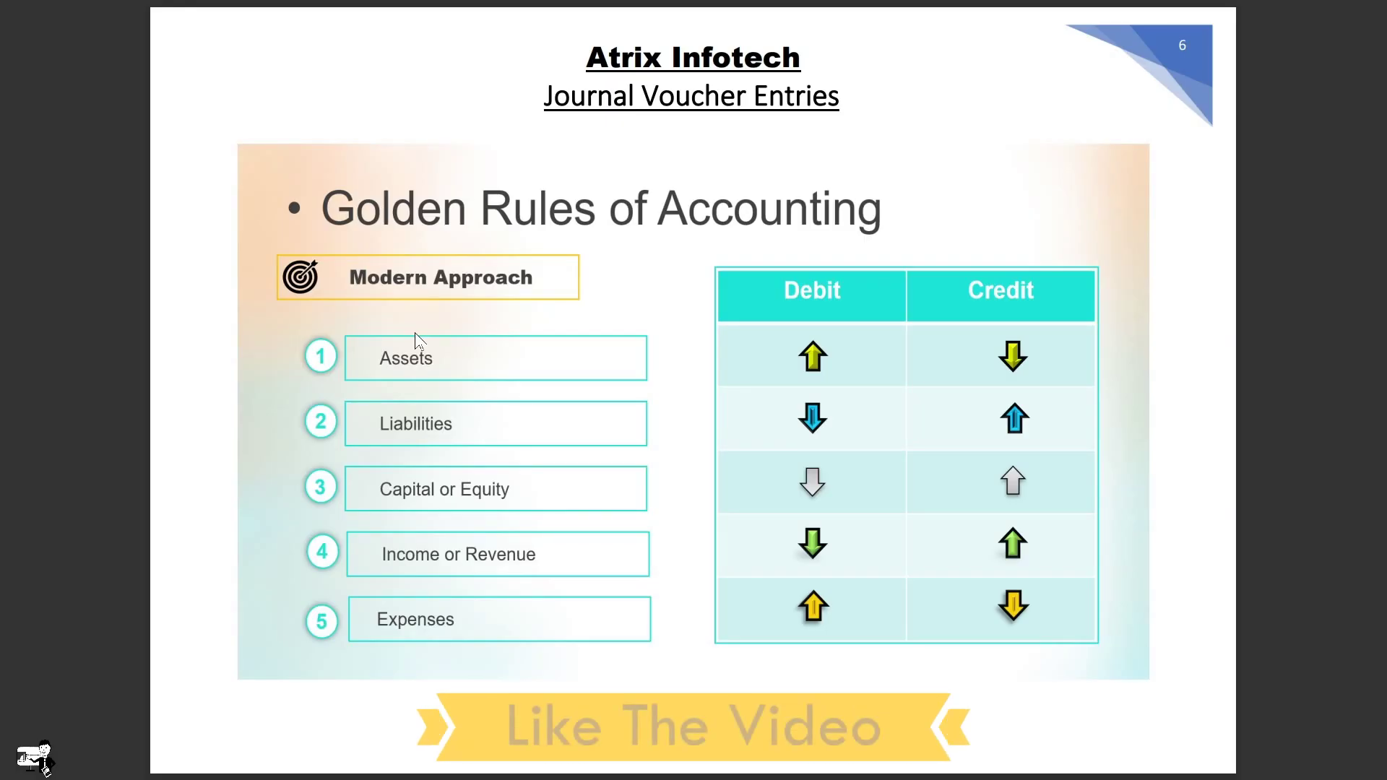
Step: Review Scenario #4 in the exercise document and start a receipt voucher dated 2-May-23
click(417, 339)
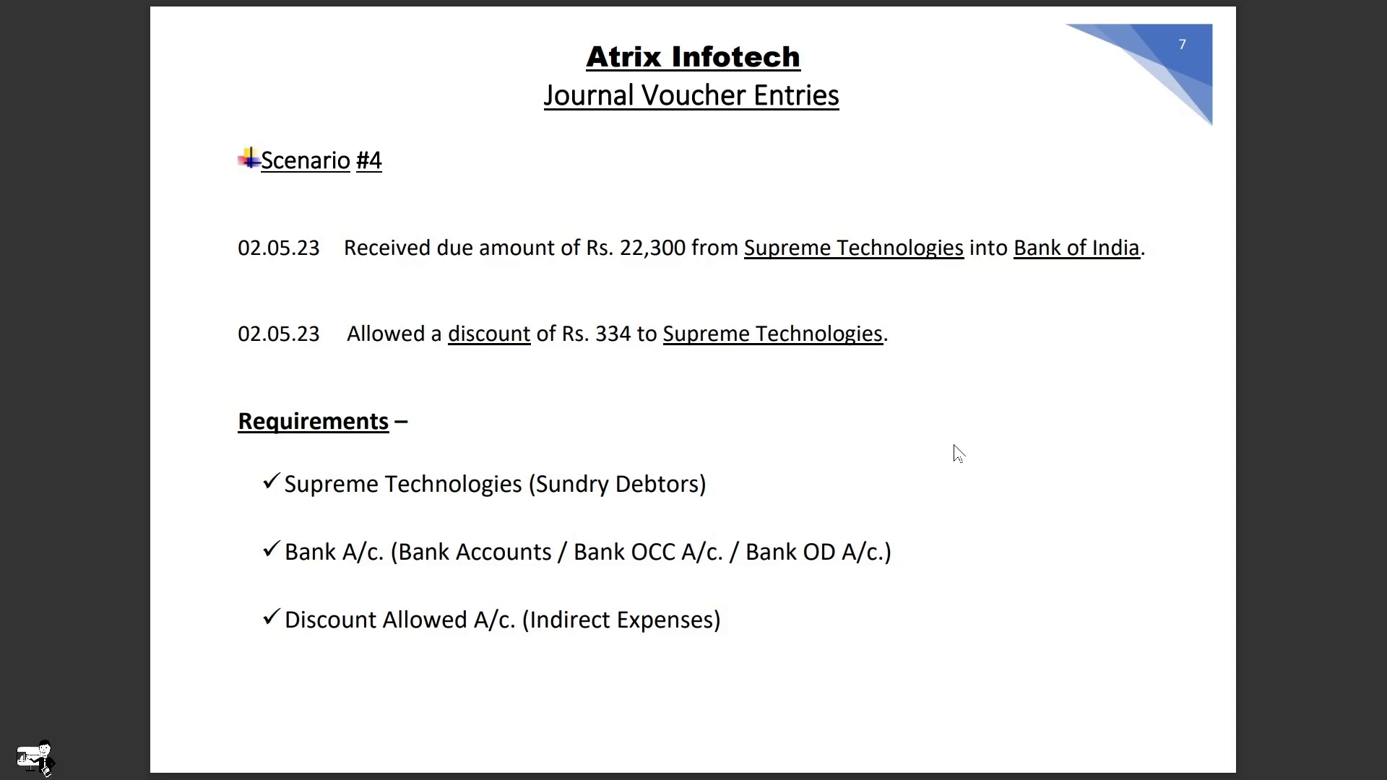
key(alt+Tab)
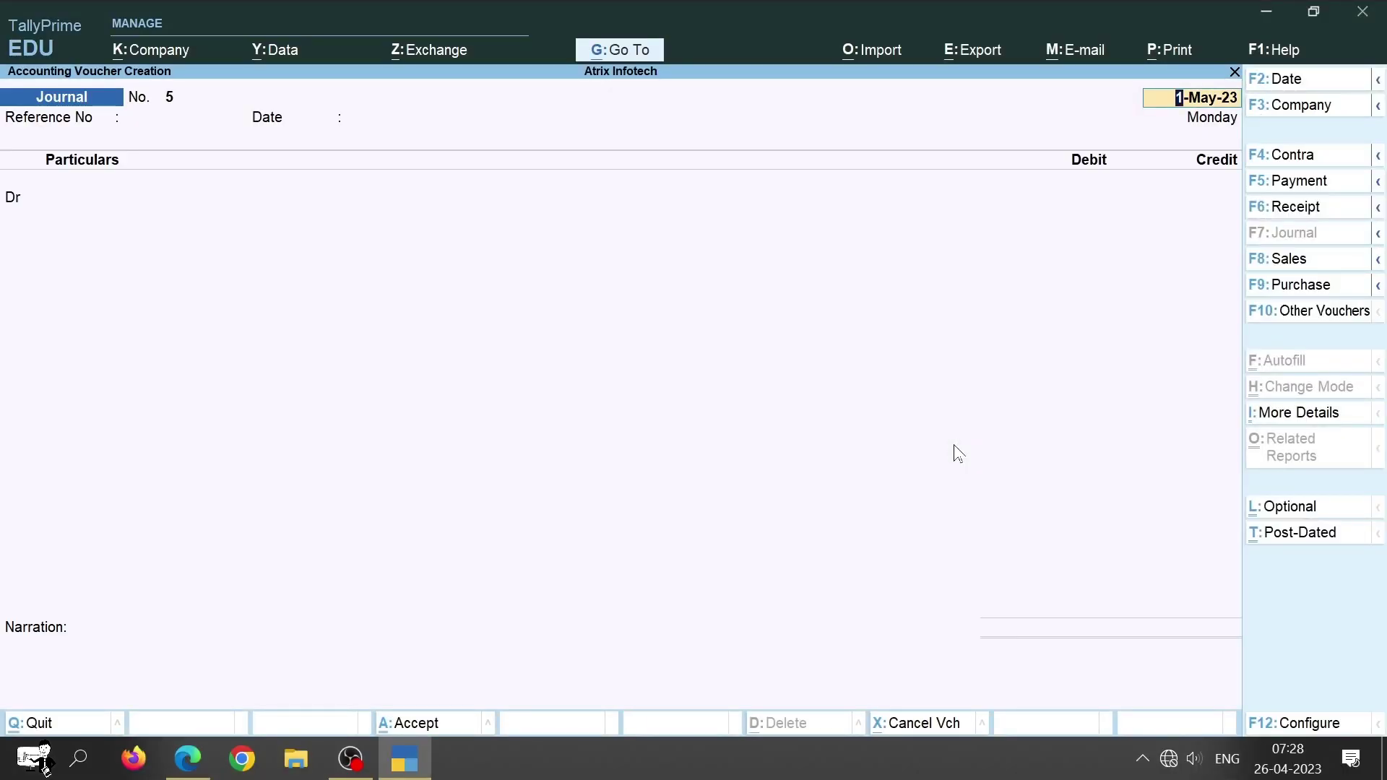
key(F6)
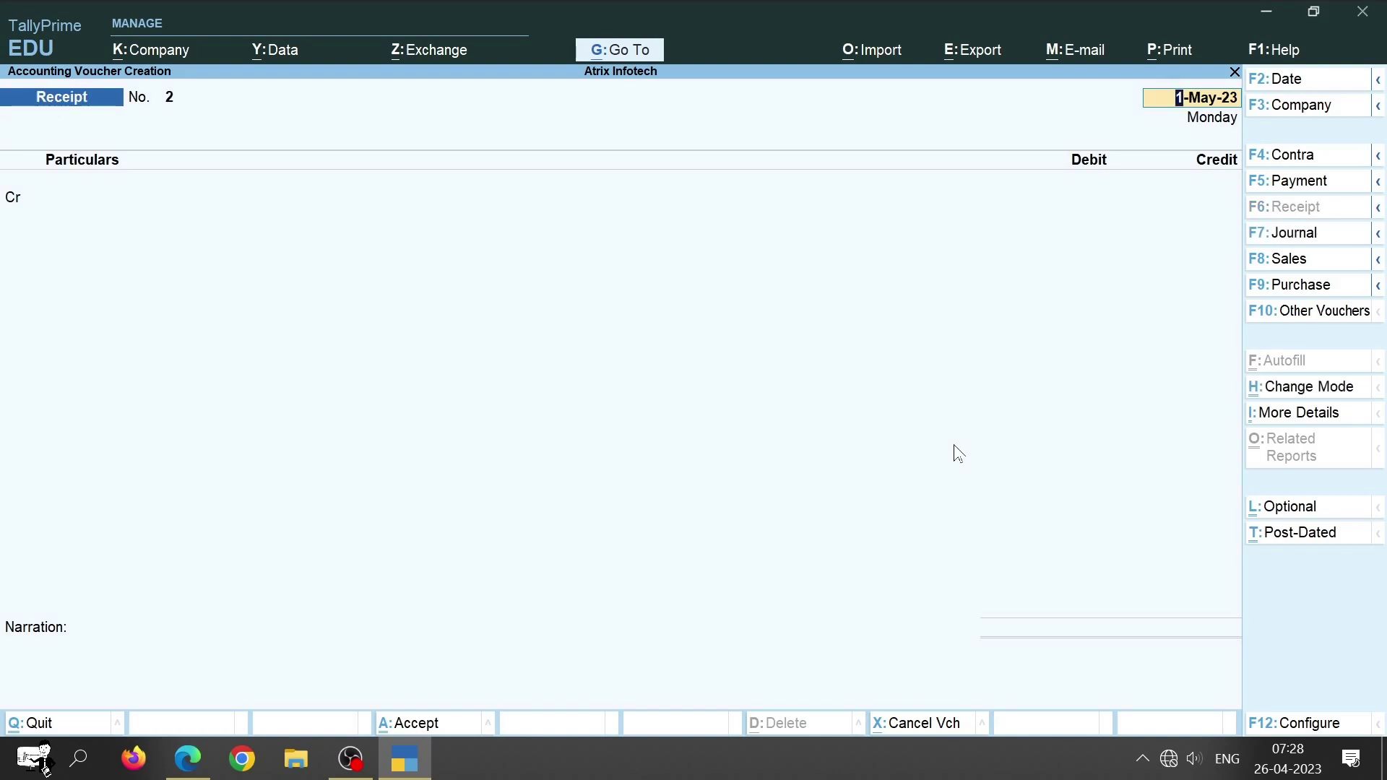
key(F2)
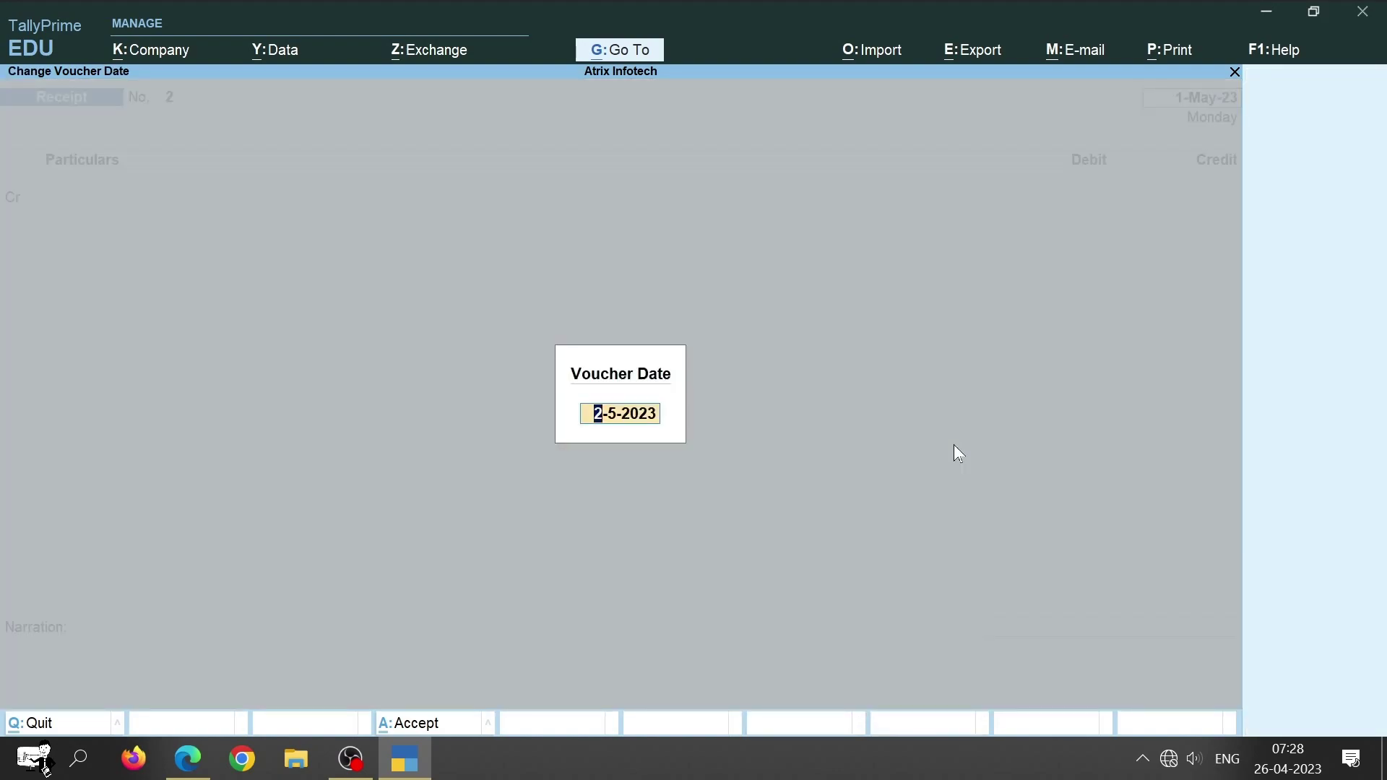
key(Return)
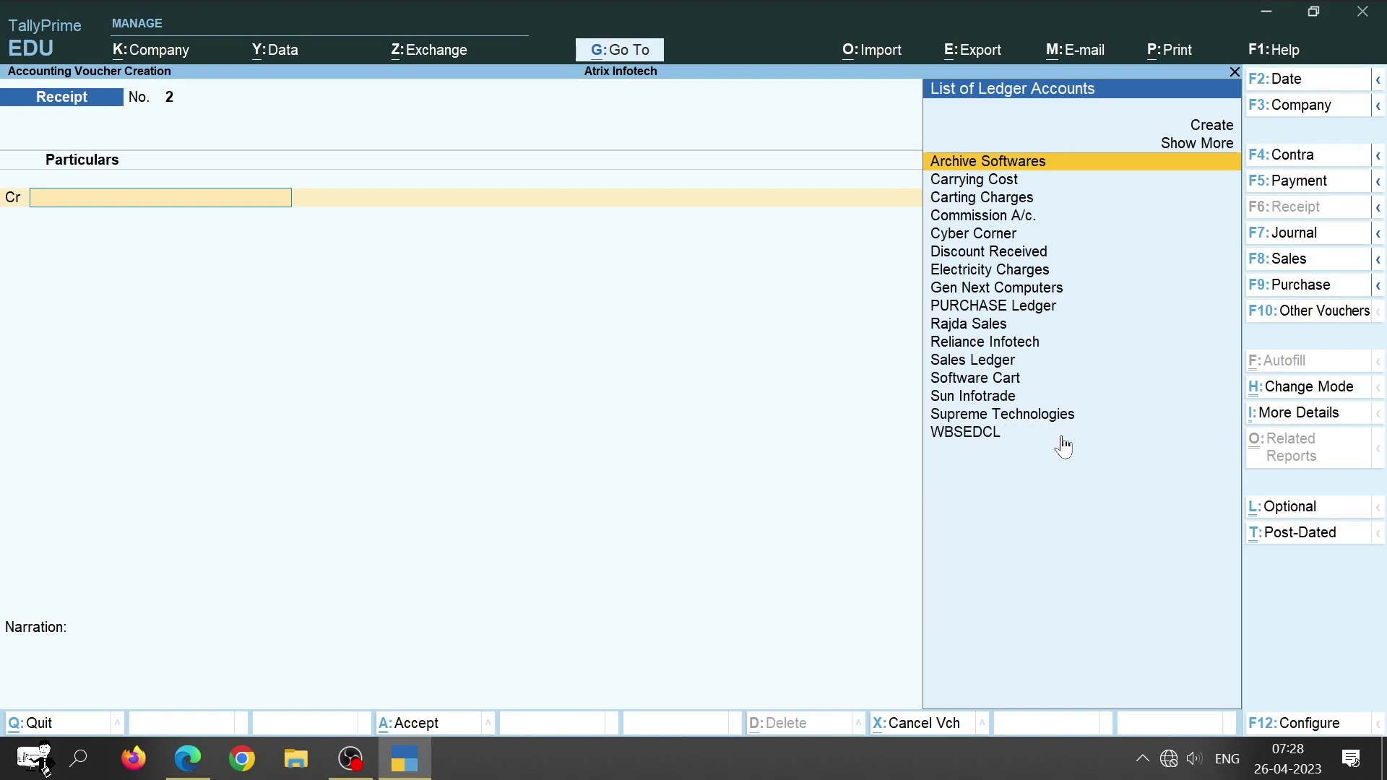
Step: Credit Supreme Technologies with 22,300 in the receipt voucher
key(Down)
key(Down)
key(Down)
key(Down)
key(Down)
key(Down)
key(Down)
key(Down)
key(Down)
key(Down)
key(Down)
key(Down)
key(Down)
key(Down)
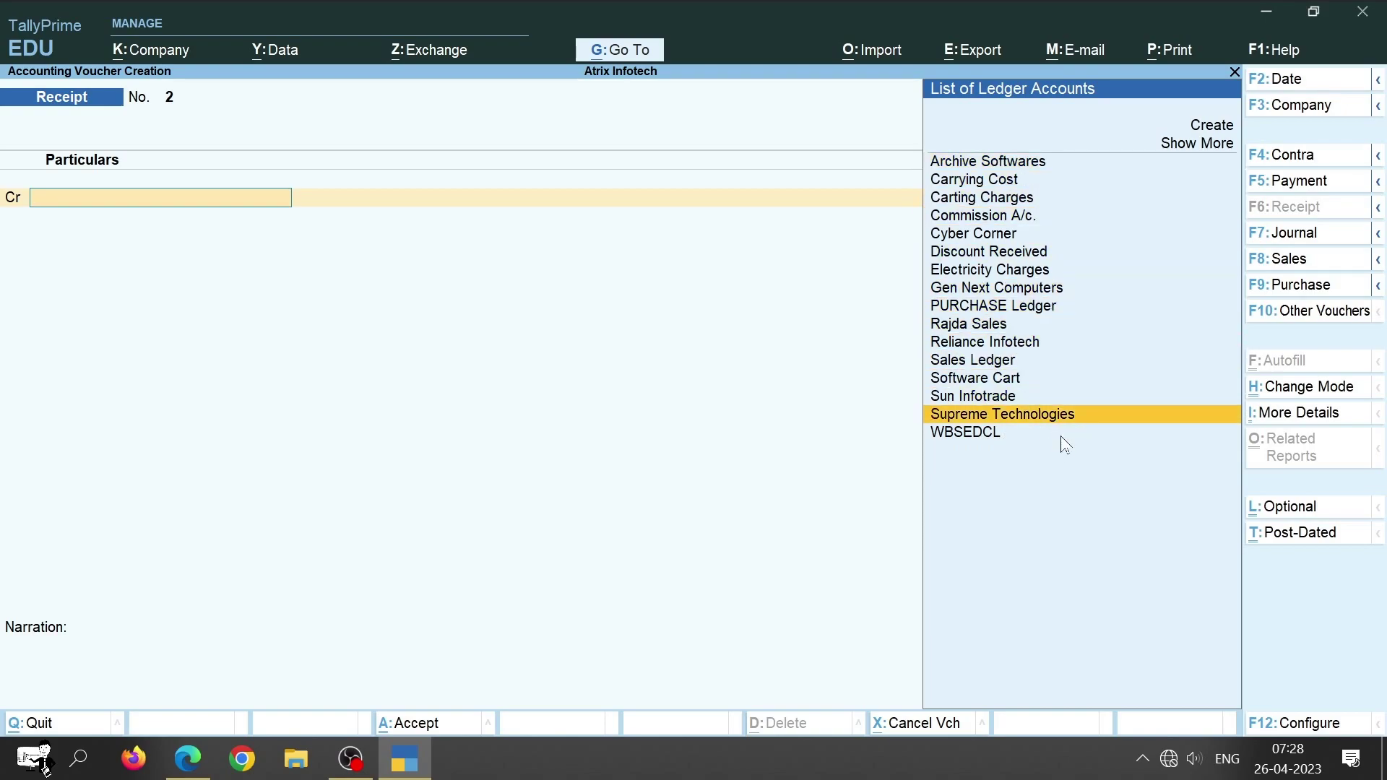
key(Return)
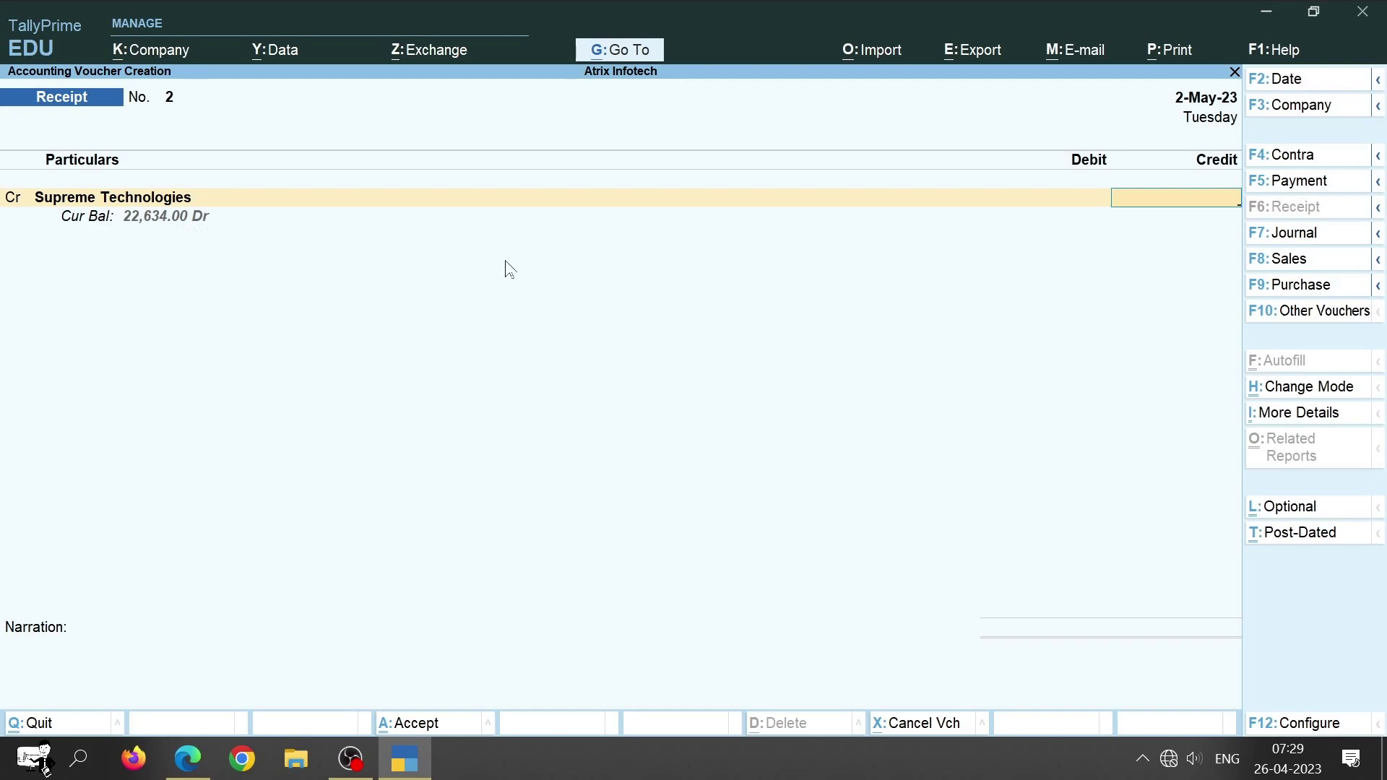
text(22300)
key(Return)
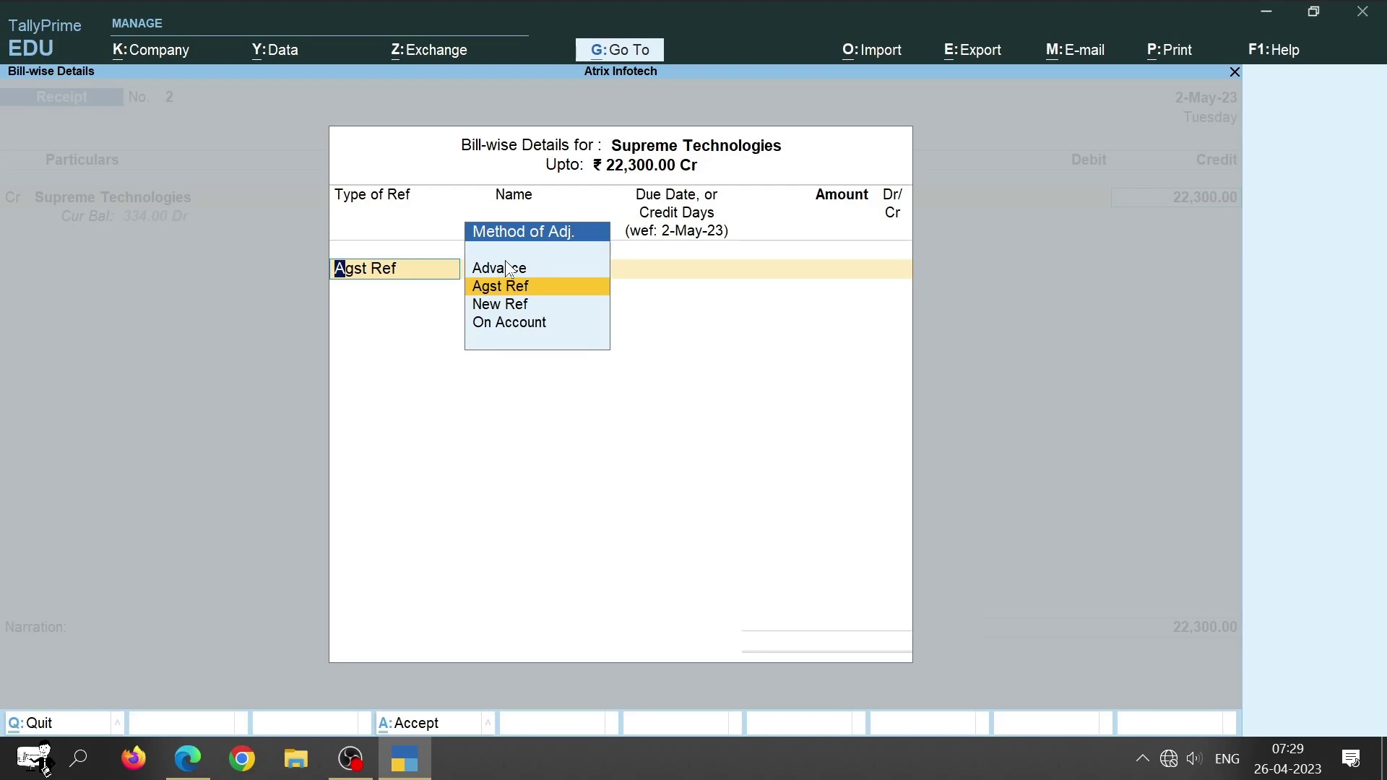
Step: Allocate the Supreme Technologies receipt against pending bills AI/Sales/001 for 13,705 and 2 for 8,595
key(Return)
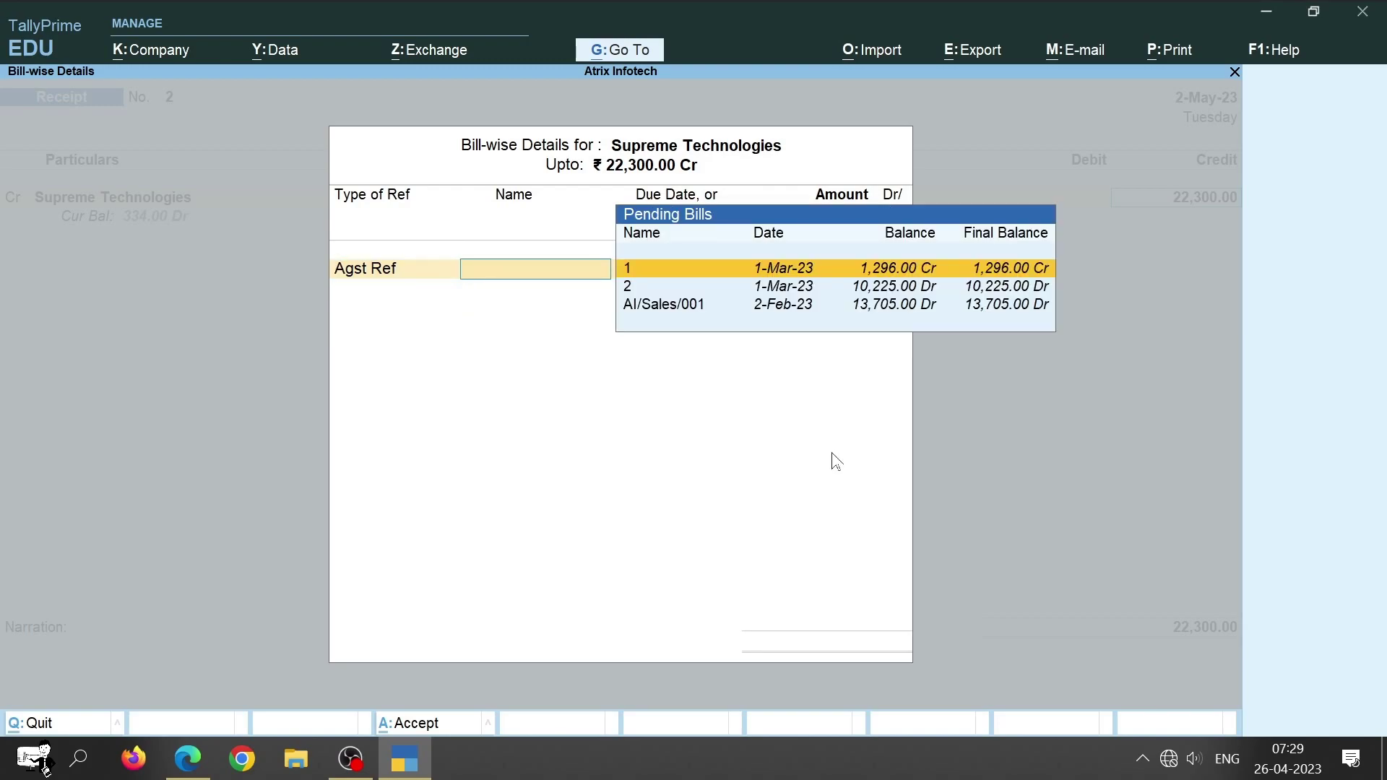
key(Down)
key(Down)
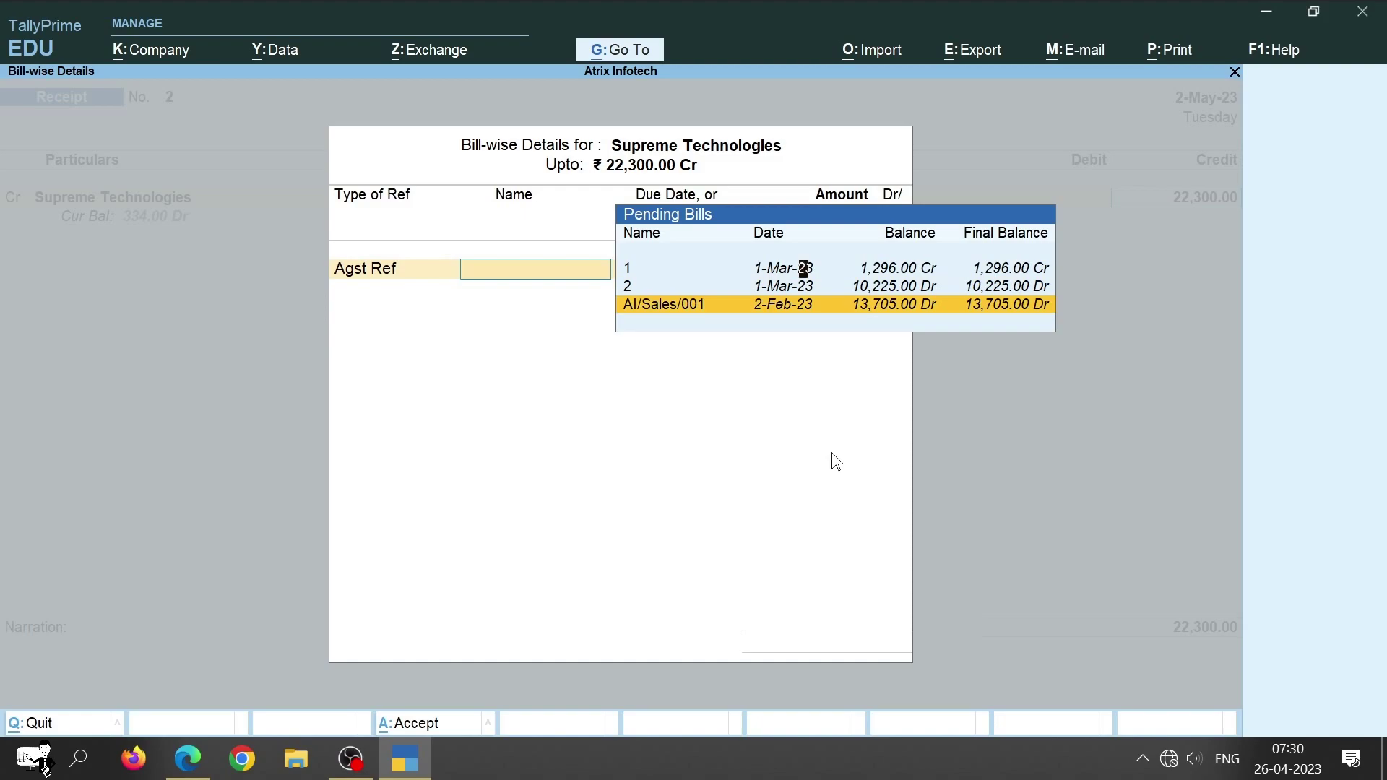
key(Return)
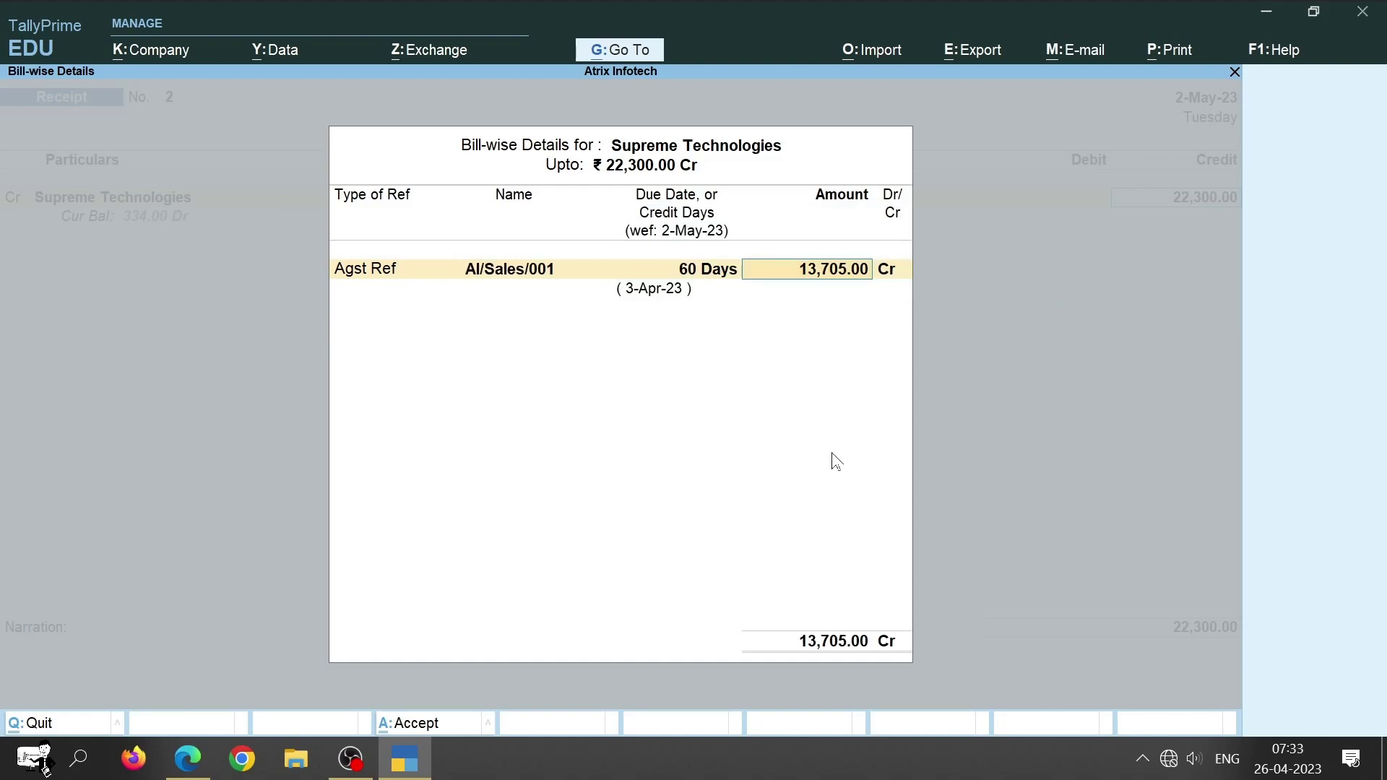
key(Return)
key(Return)
key(Return)
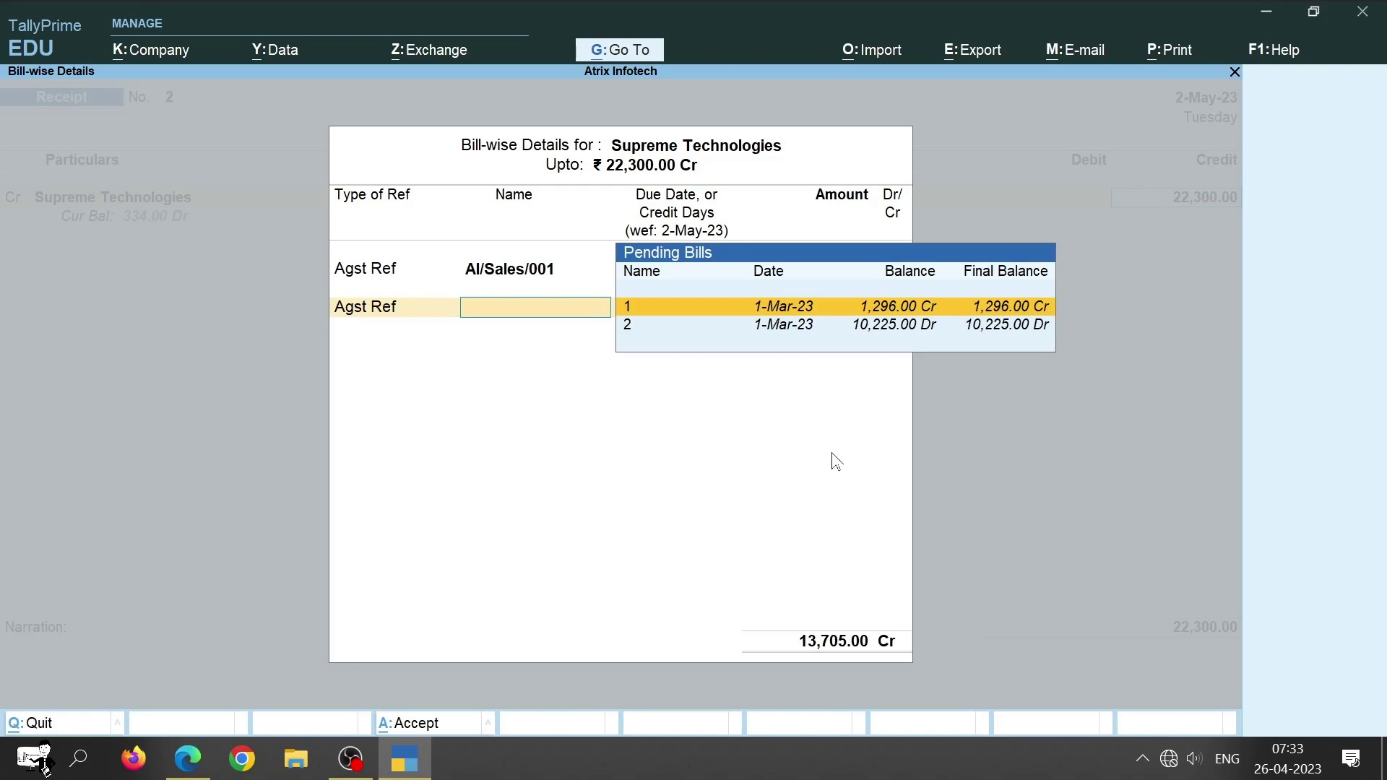
key(Down)
key(Return)
key(Return)
key(Return)
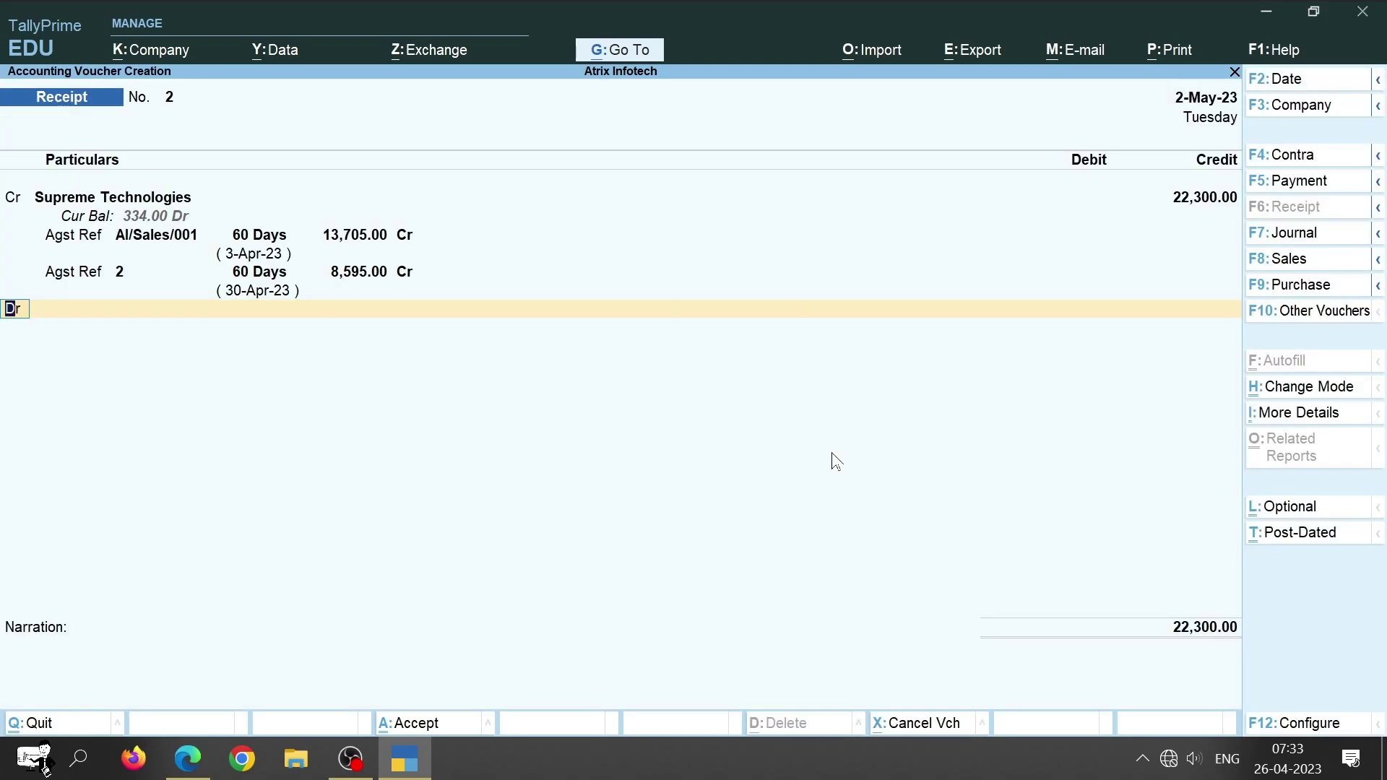
Step: Debit Bank of India with 22,300 in the receipt voucher
key(Return)
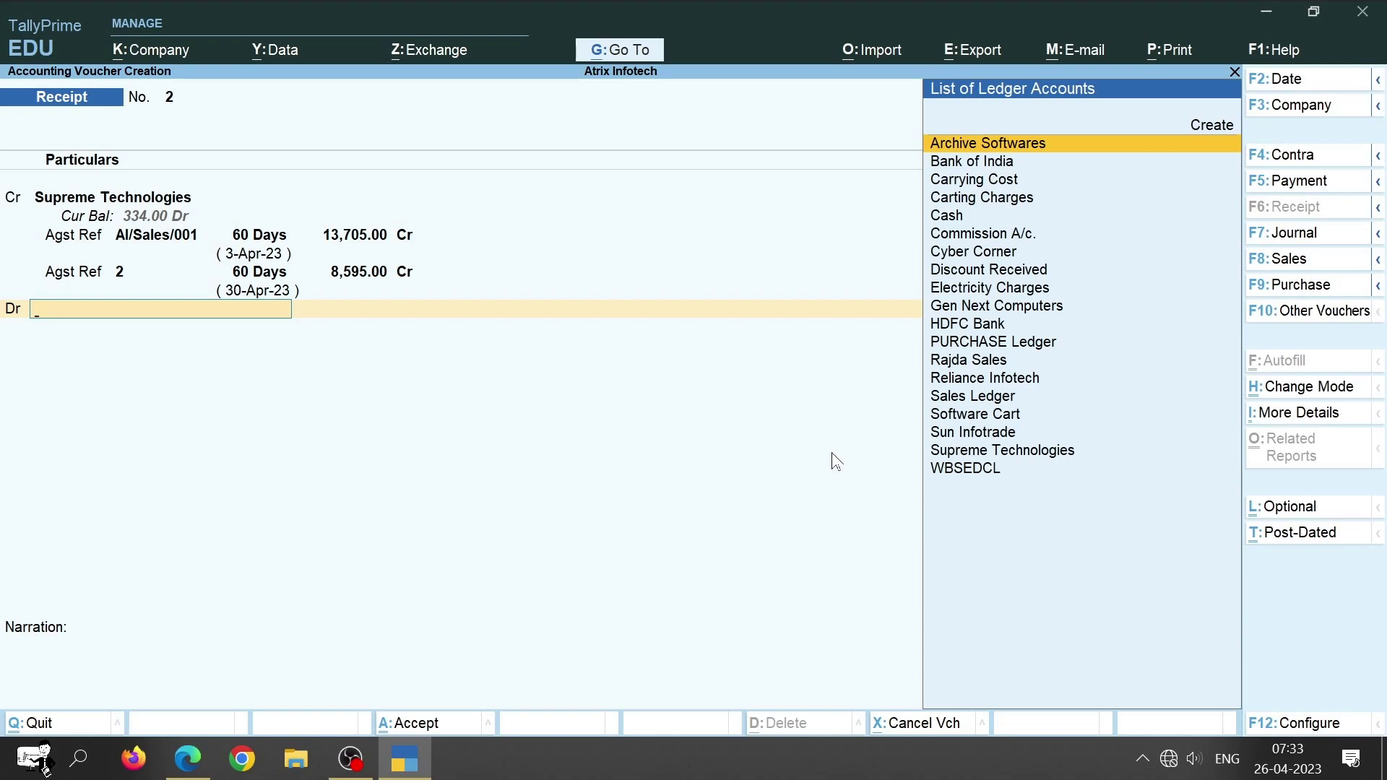
key(Down)
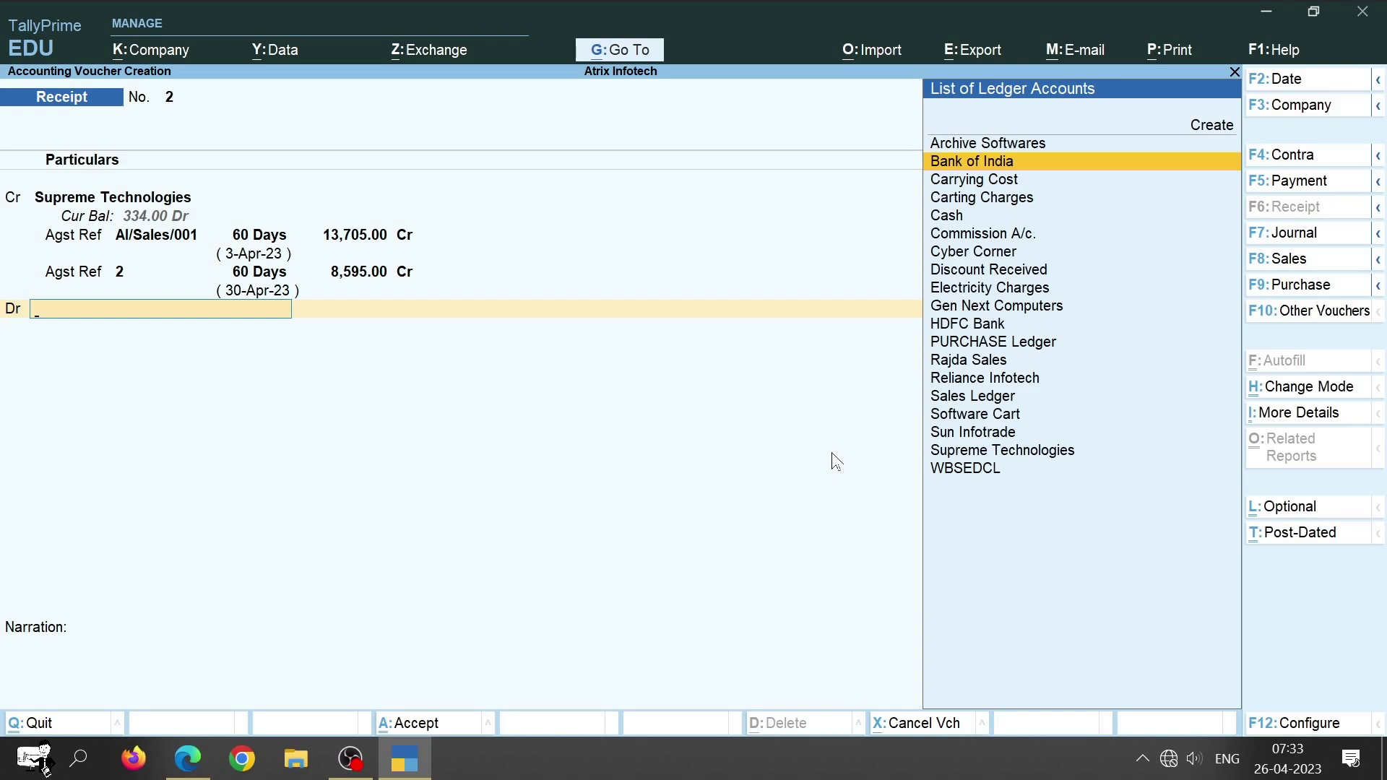
key(Return)
key(Return)
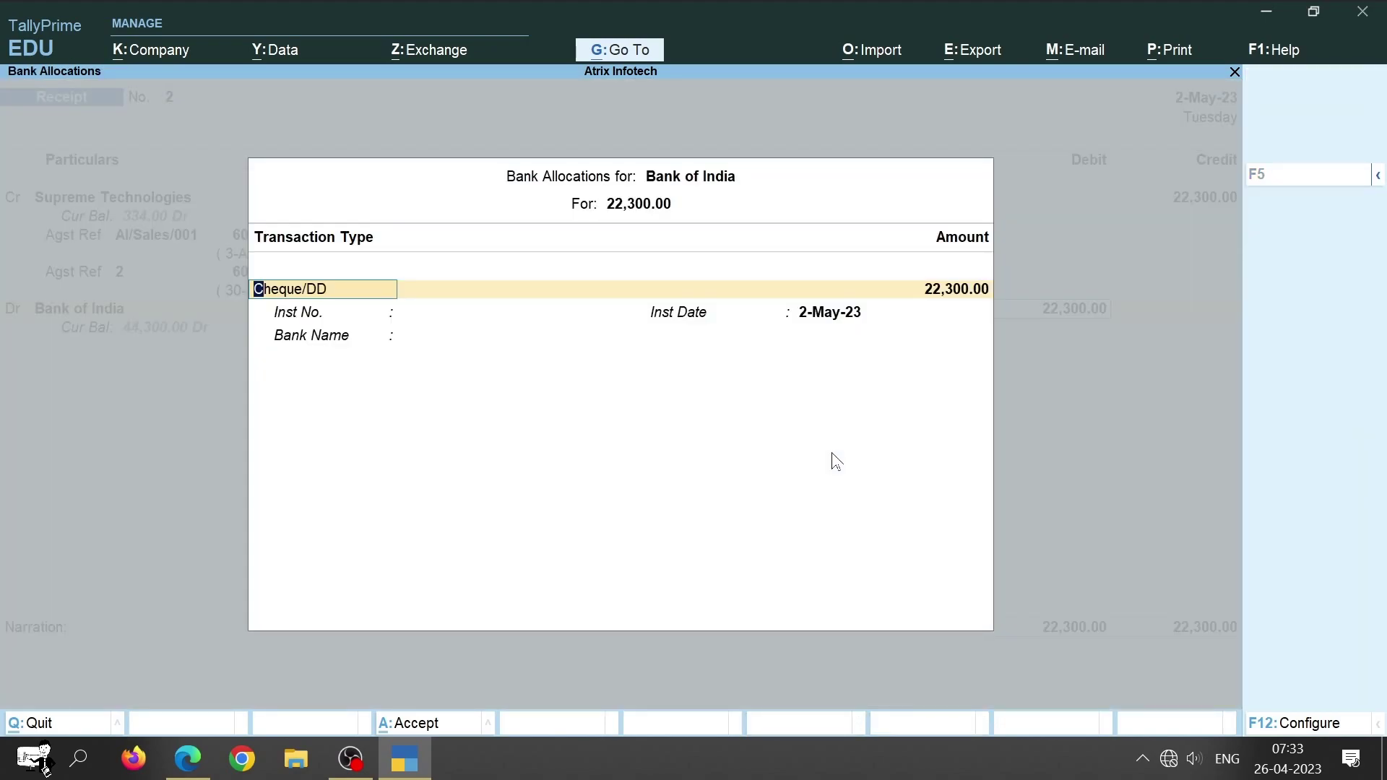
Step: Allocate the bank amount as Cheque/DD dated 2-May-23 without instrument number or bank name, and accept the receipt without a narration
key(Return)
key(Return)
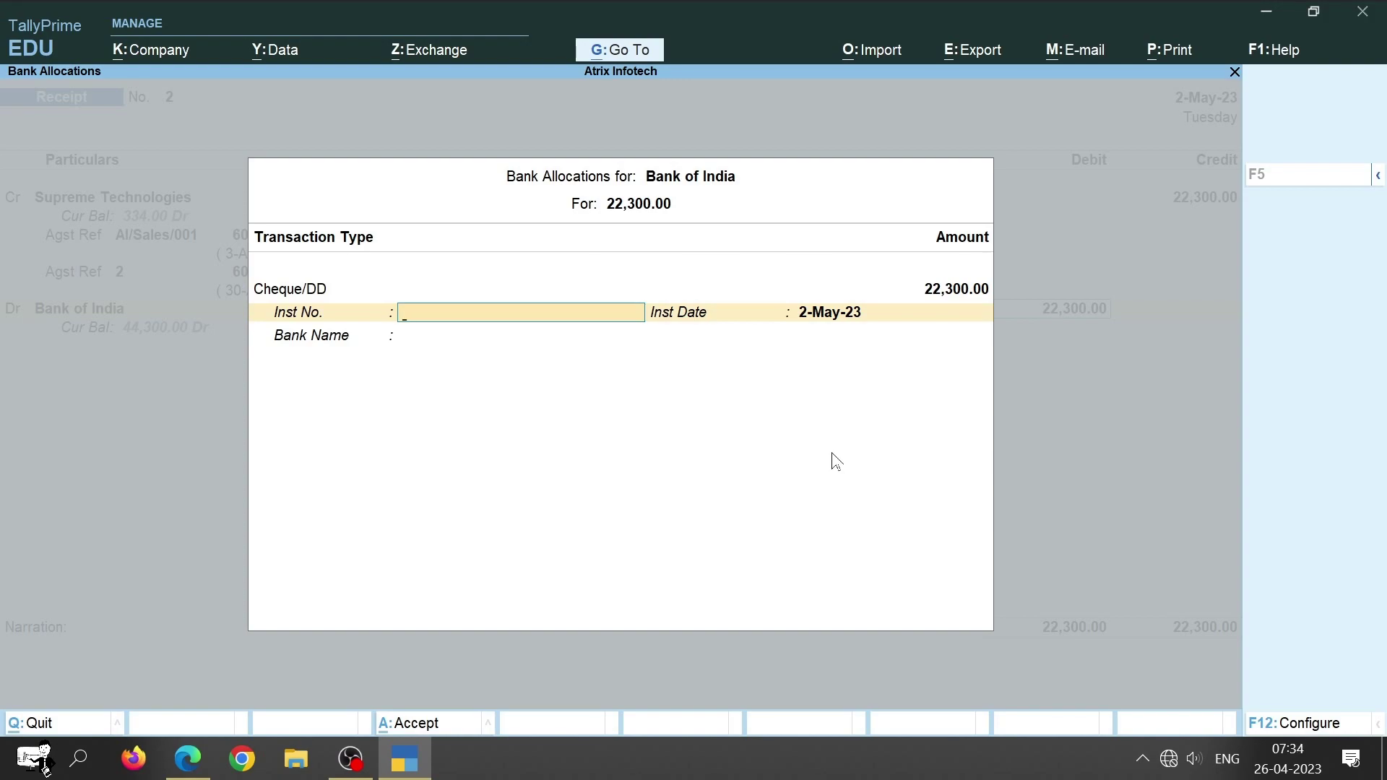
key(Return)
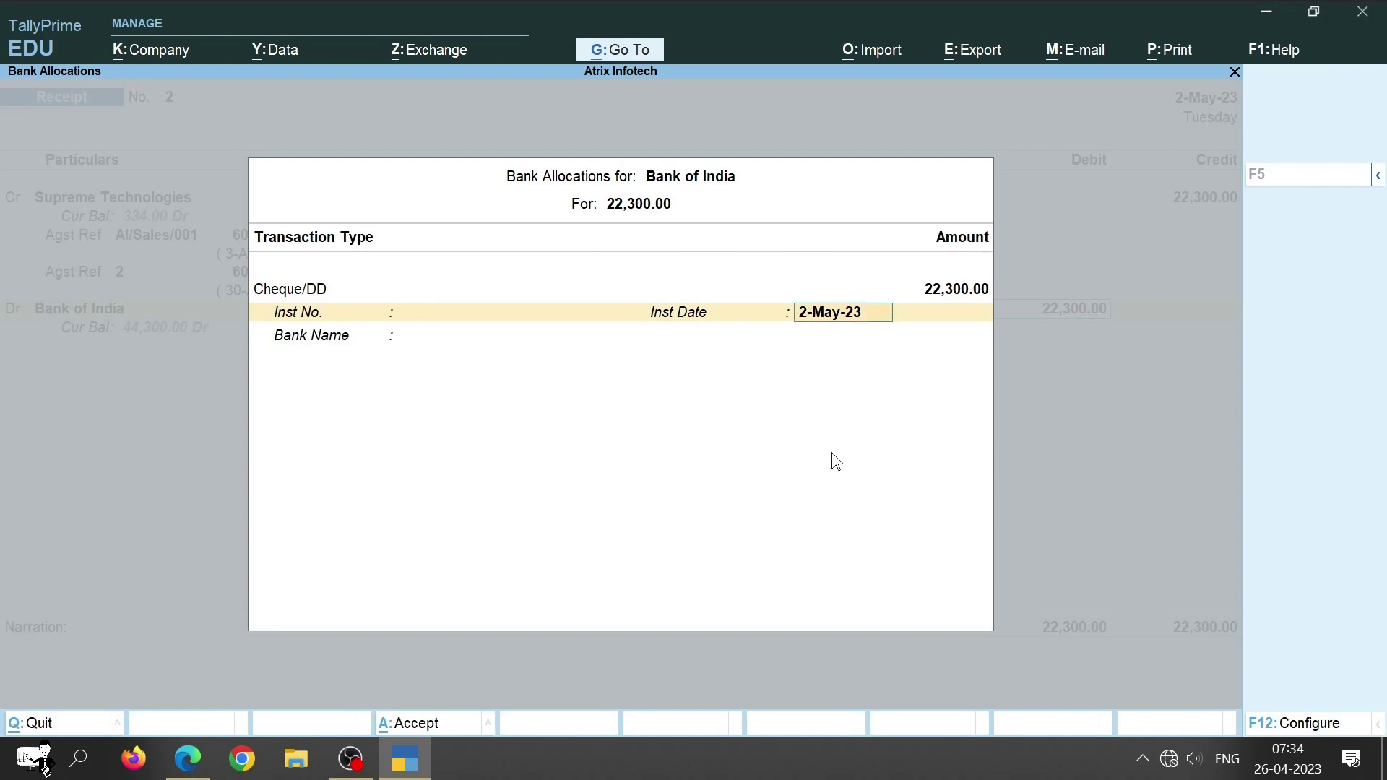
key(Return)
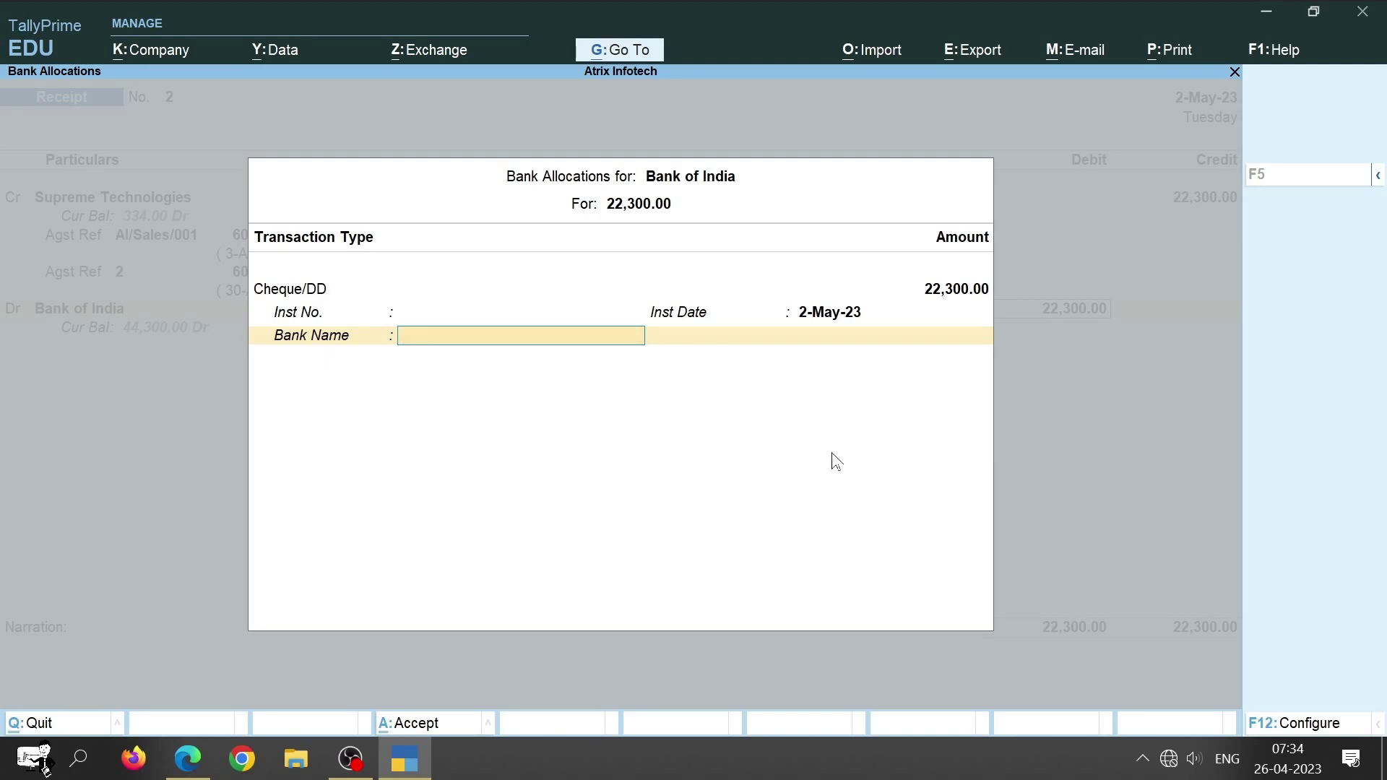
key(Return)
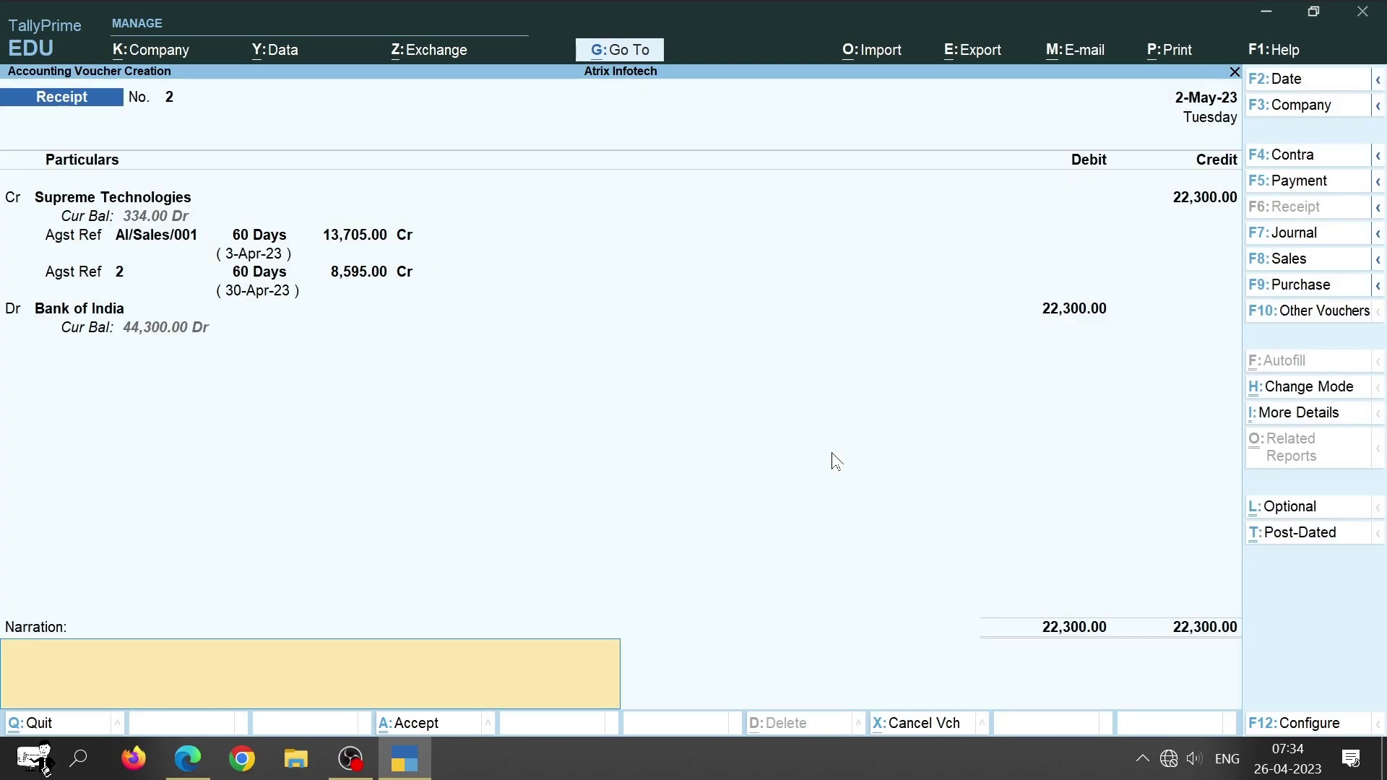
key(ctrl)
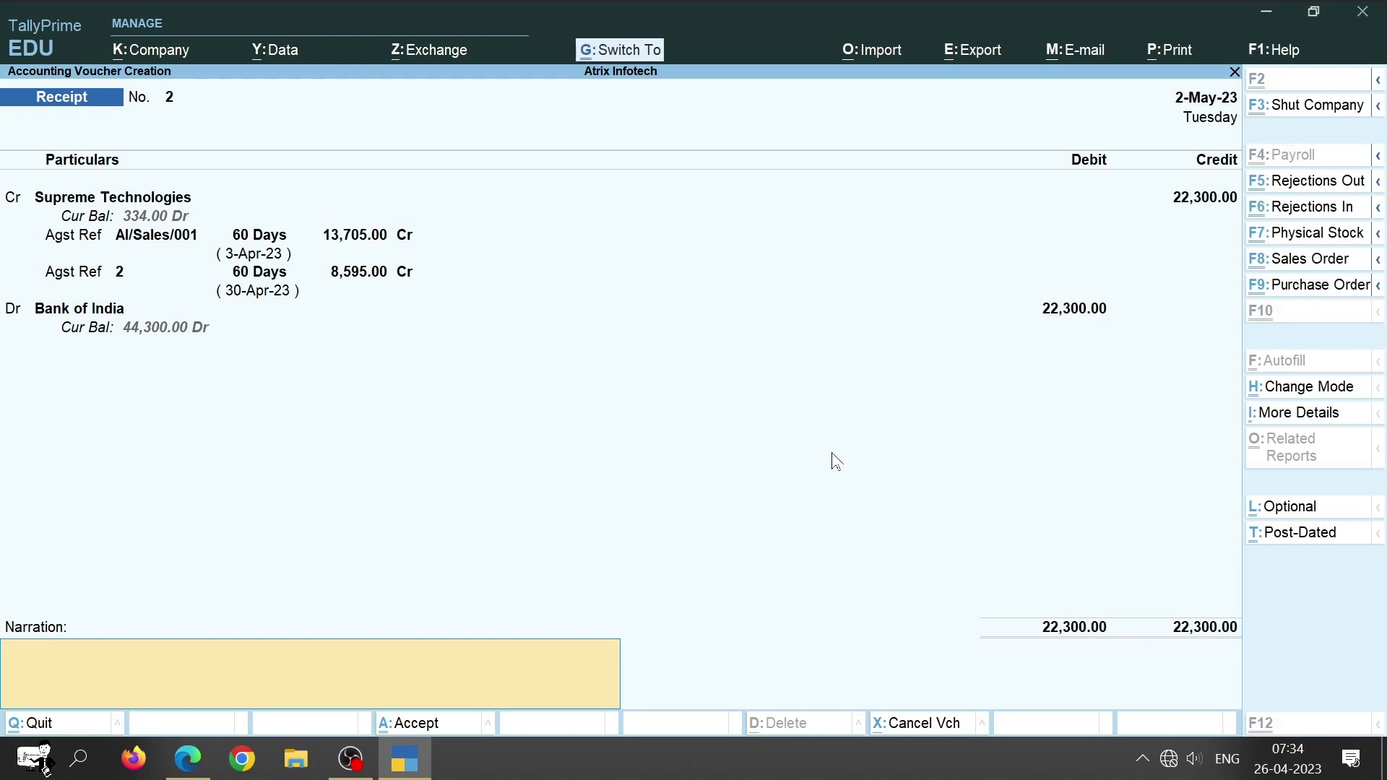
key(ctrl+a)
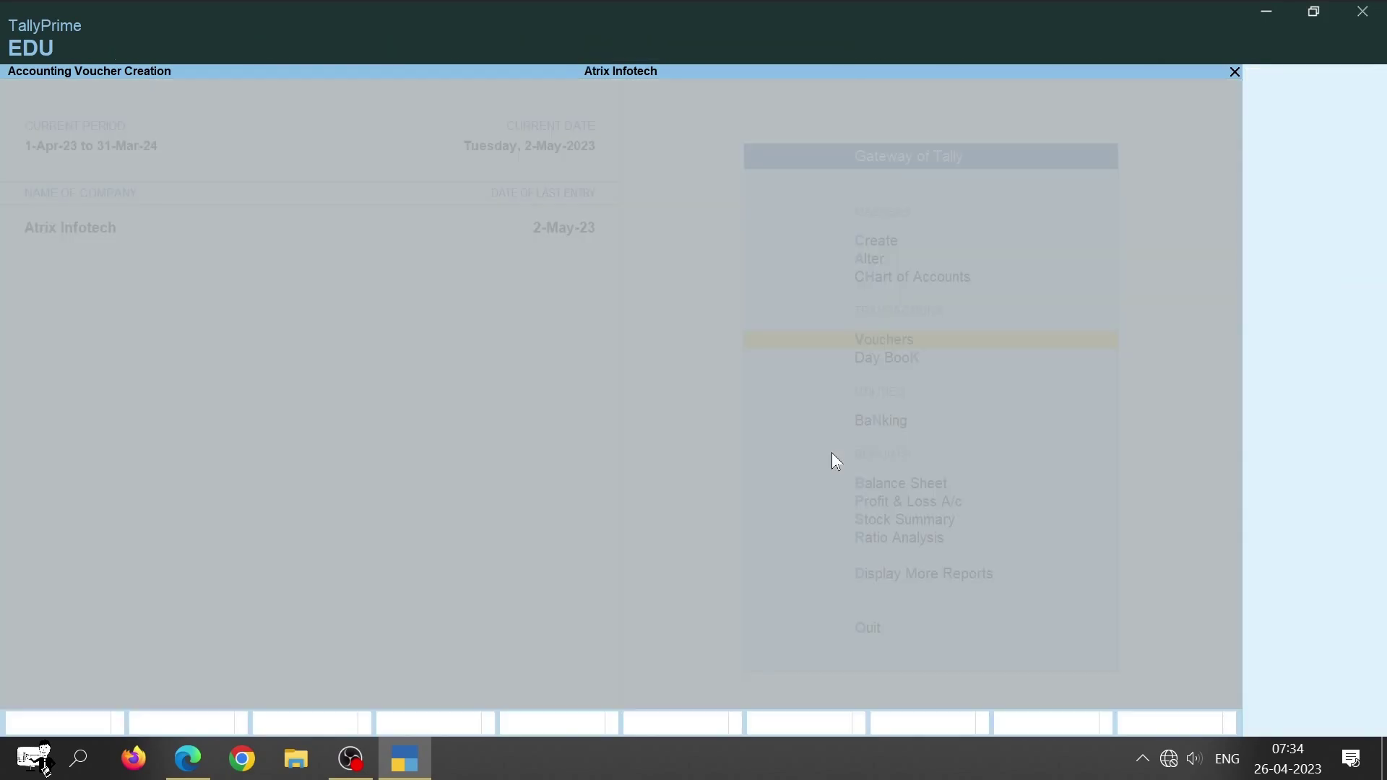
Step: Review the Scenario #4 discount entry and accounting rules in the exercise document, and start a journal voucher dated 2-May-23 with reference number 5
key(alt+Tab)
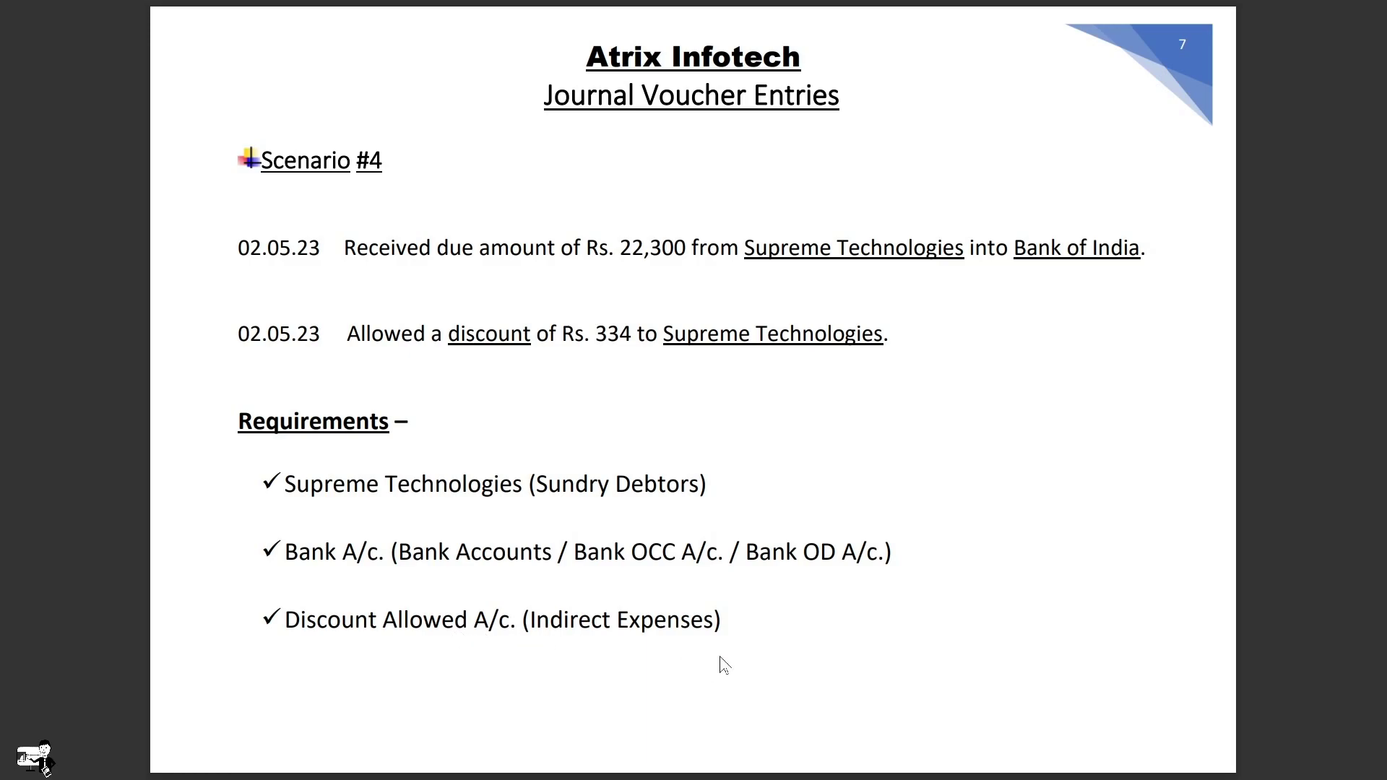
key(Page_Down)
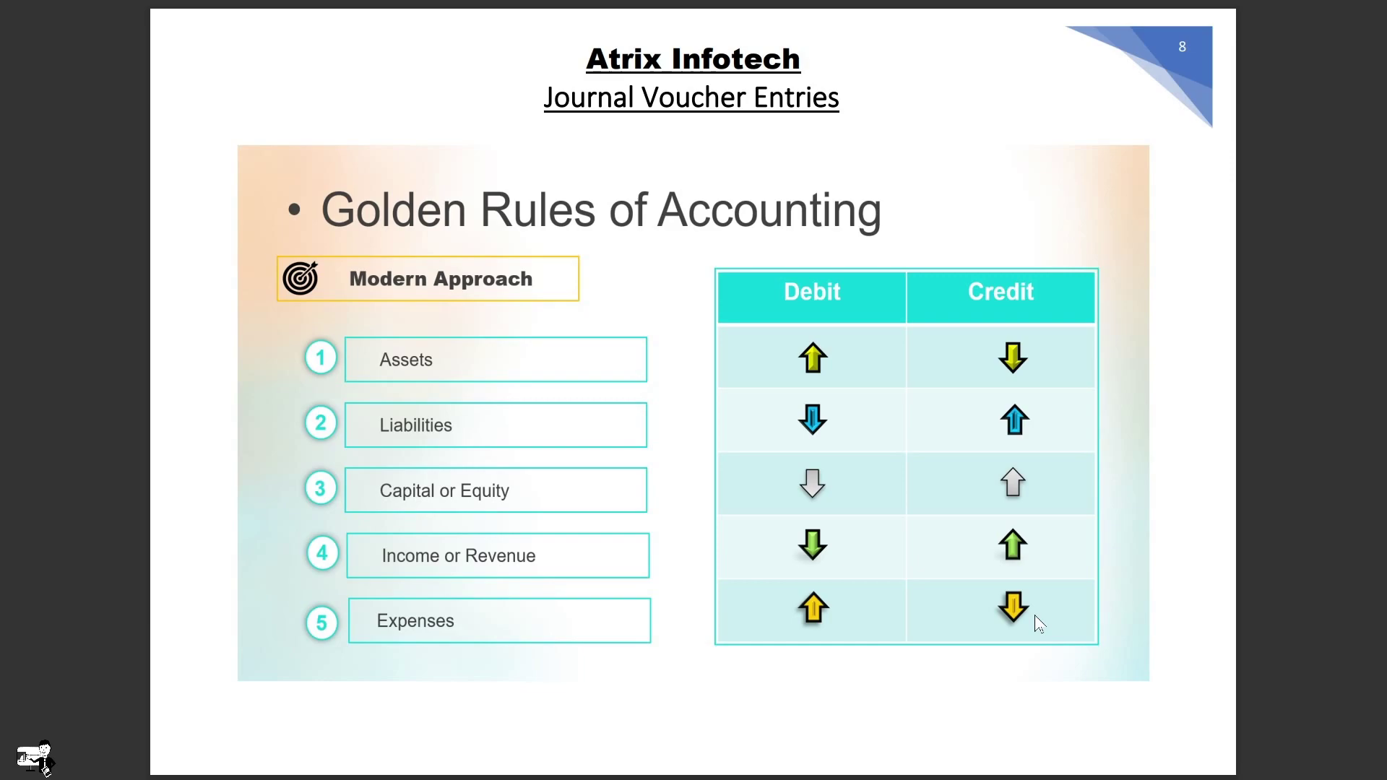
key(alt+Tab)
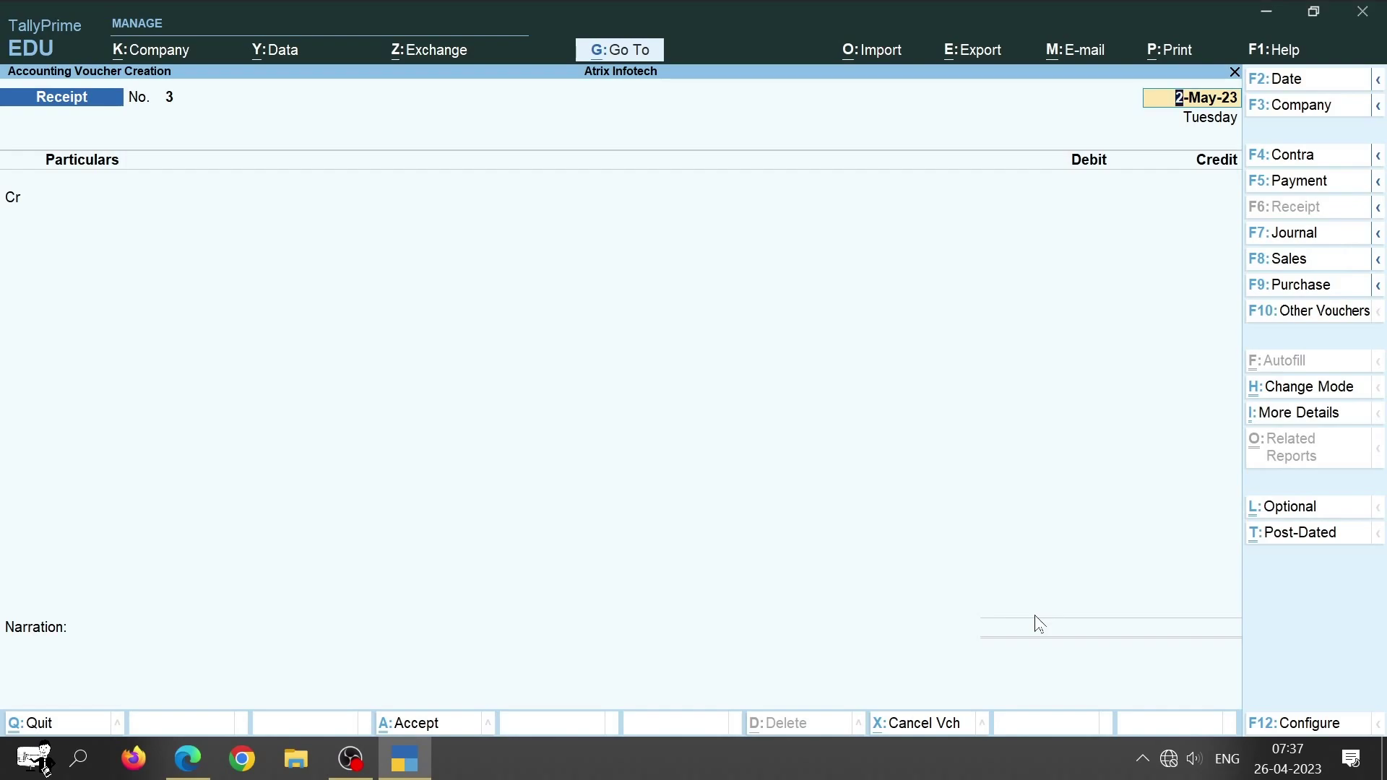
key(F7)
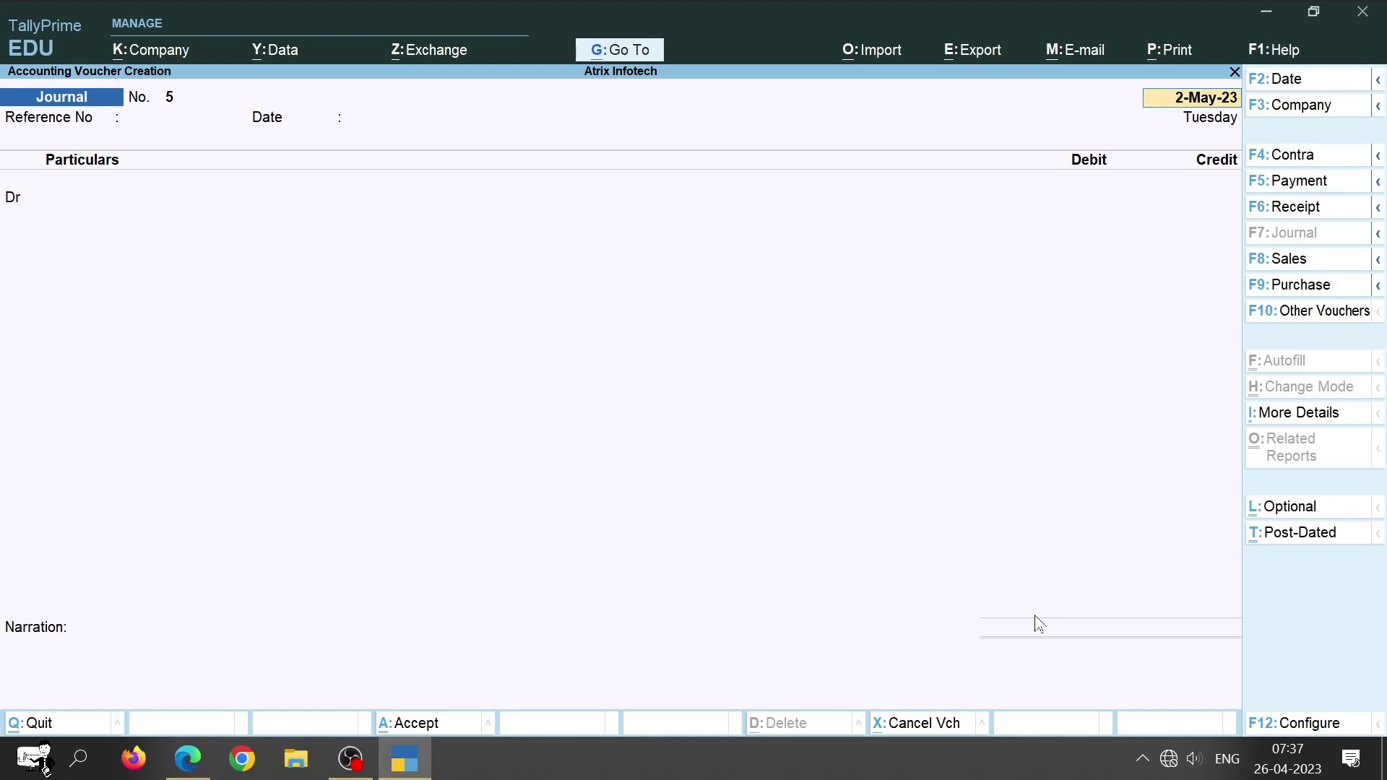
key(Return)
text(5)
key(Return)
key(Return)
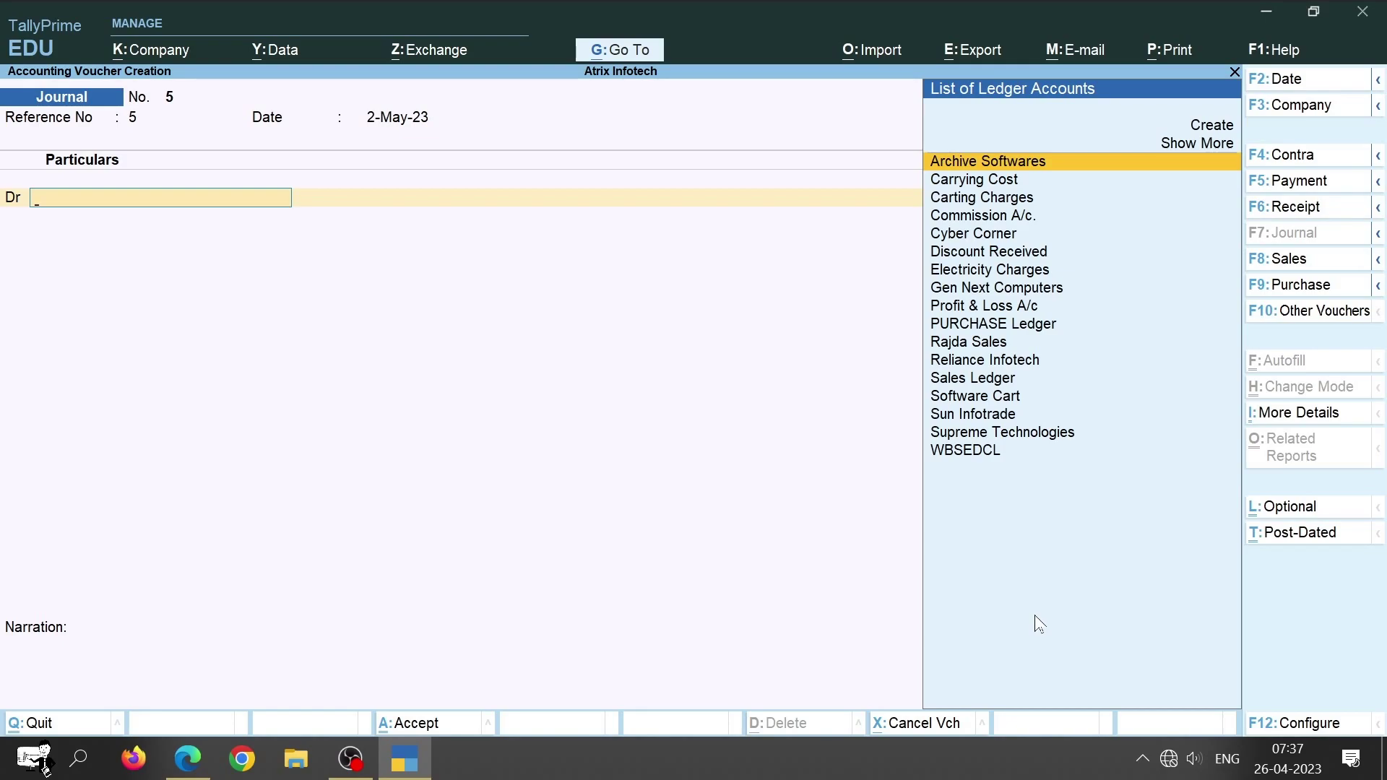
Step: Create a Discount Allowed ledger under Indirect Expenses, with ledger type Not Applicable and no bank details, for the journal's debit line
key(Up)
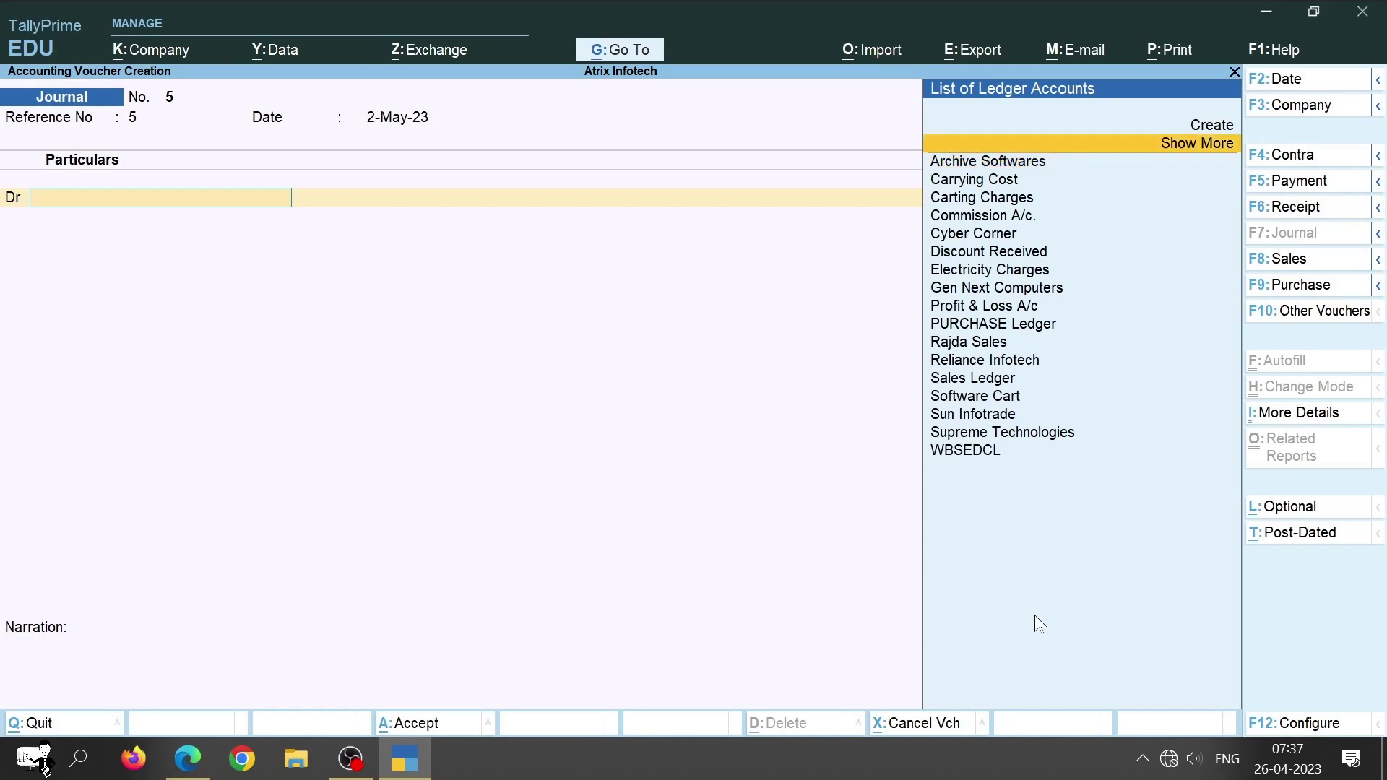
key(Up)
key(Return)
text(Discount)
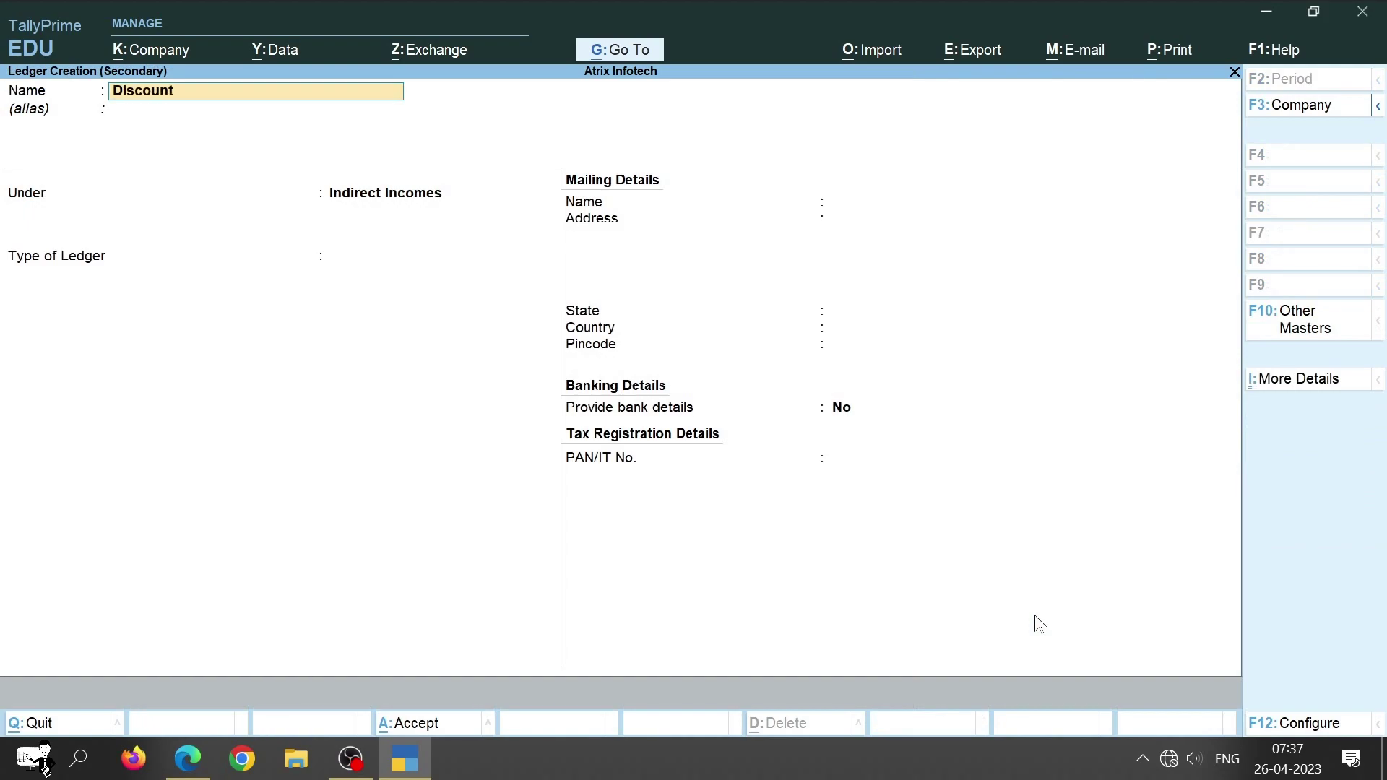
text(Allowed)
key(Return)
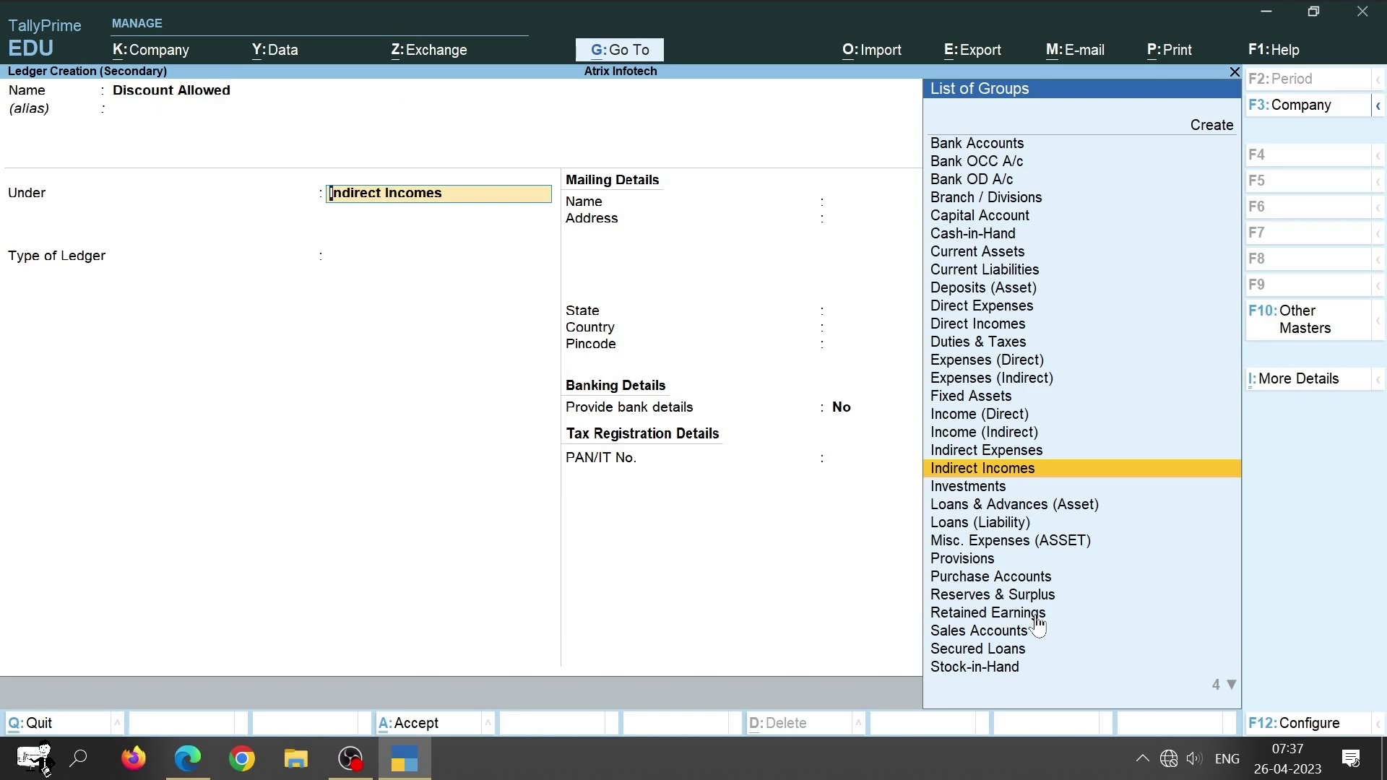
text(ind)
key(Return)
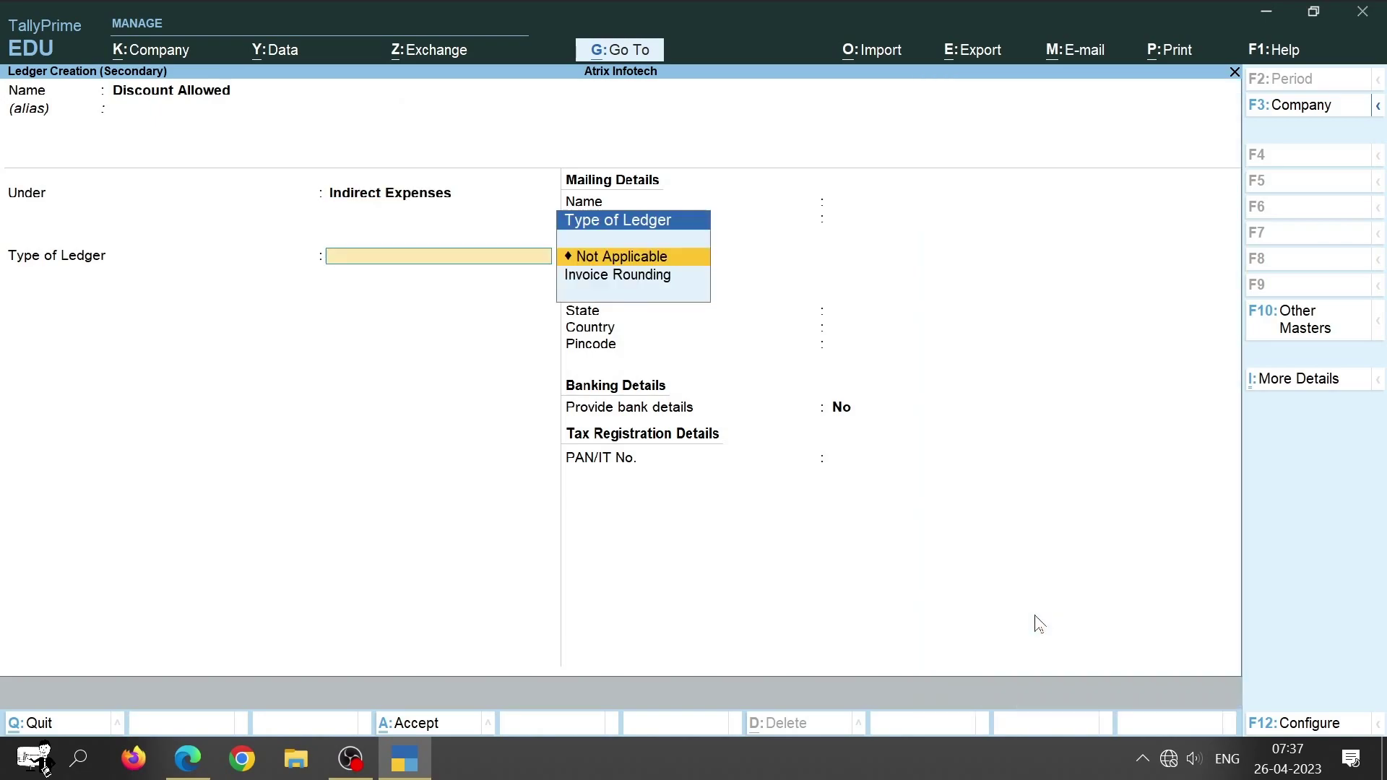
key(Return)
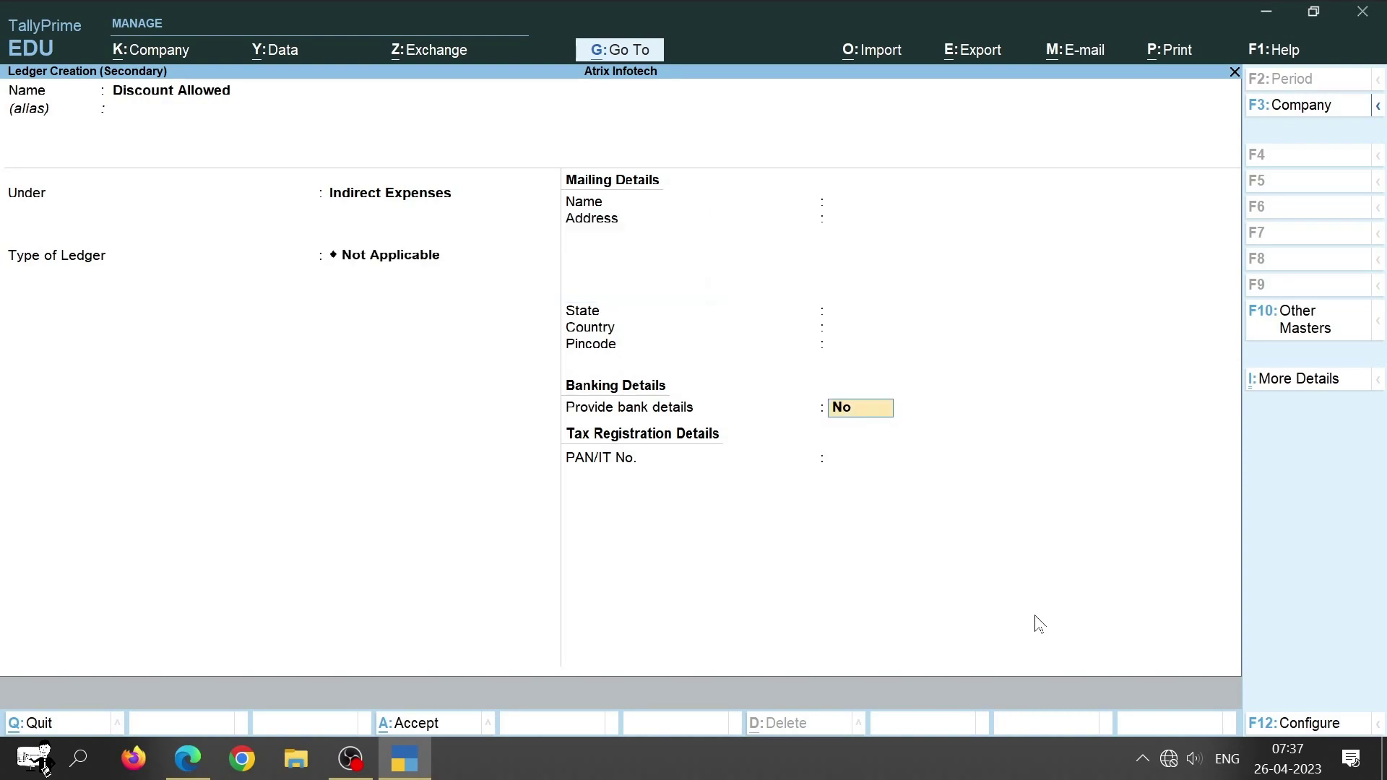
key(Return)
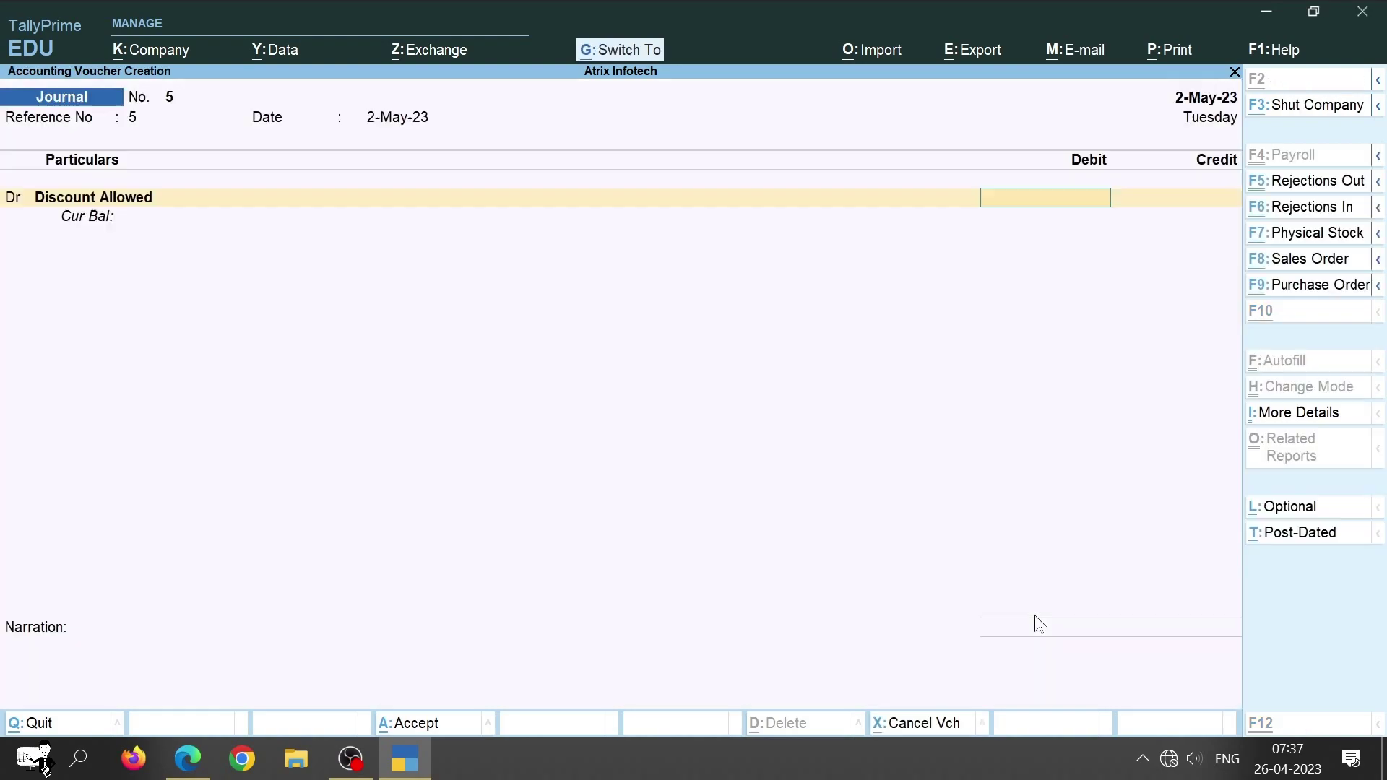
Step: Debit Discount Allowed and credit Supreme Technologies with 334, and accept the journal voucher without a narration
text(334)
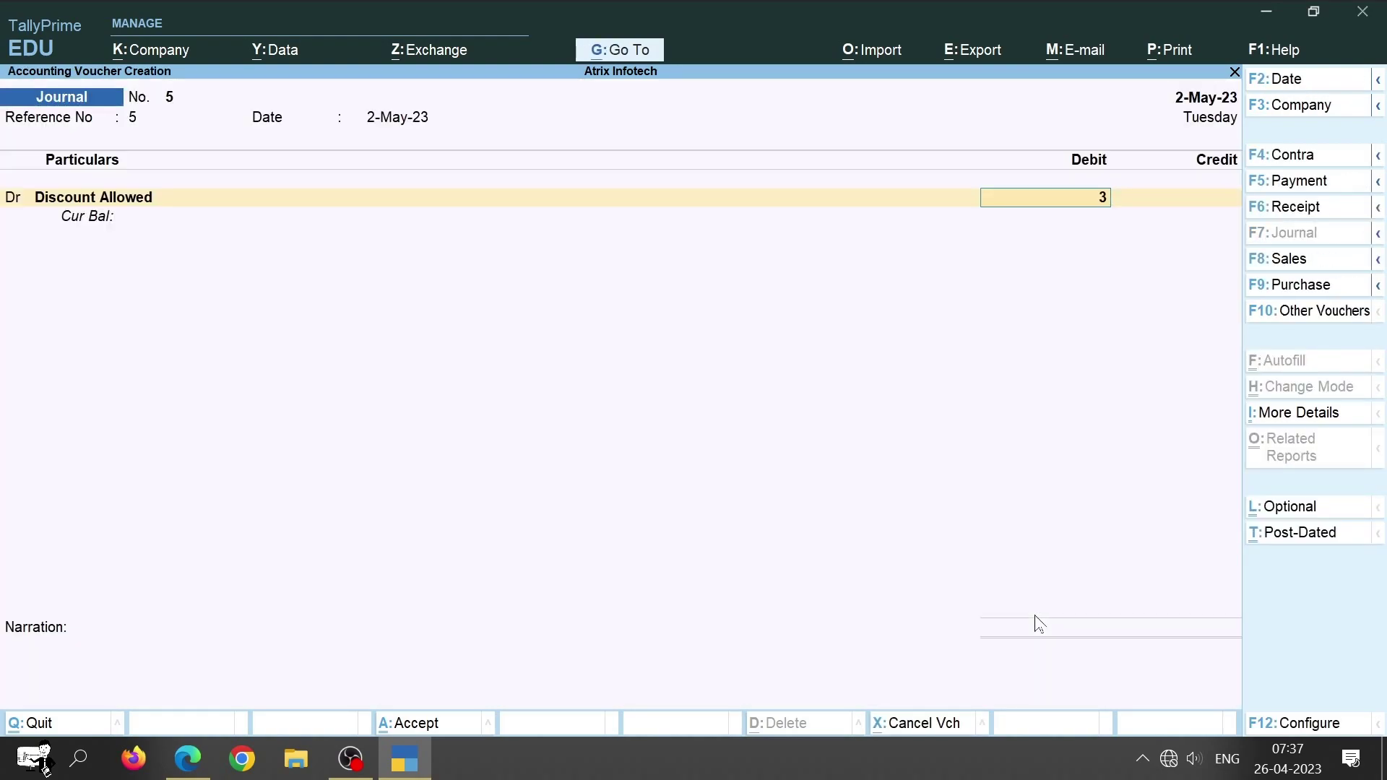
key(Return)
key(Return)
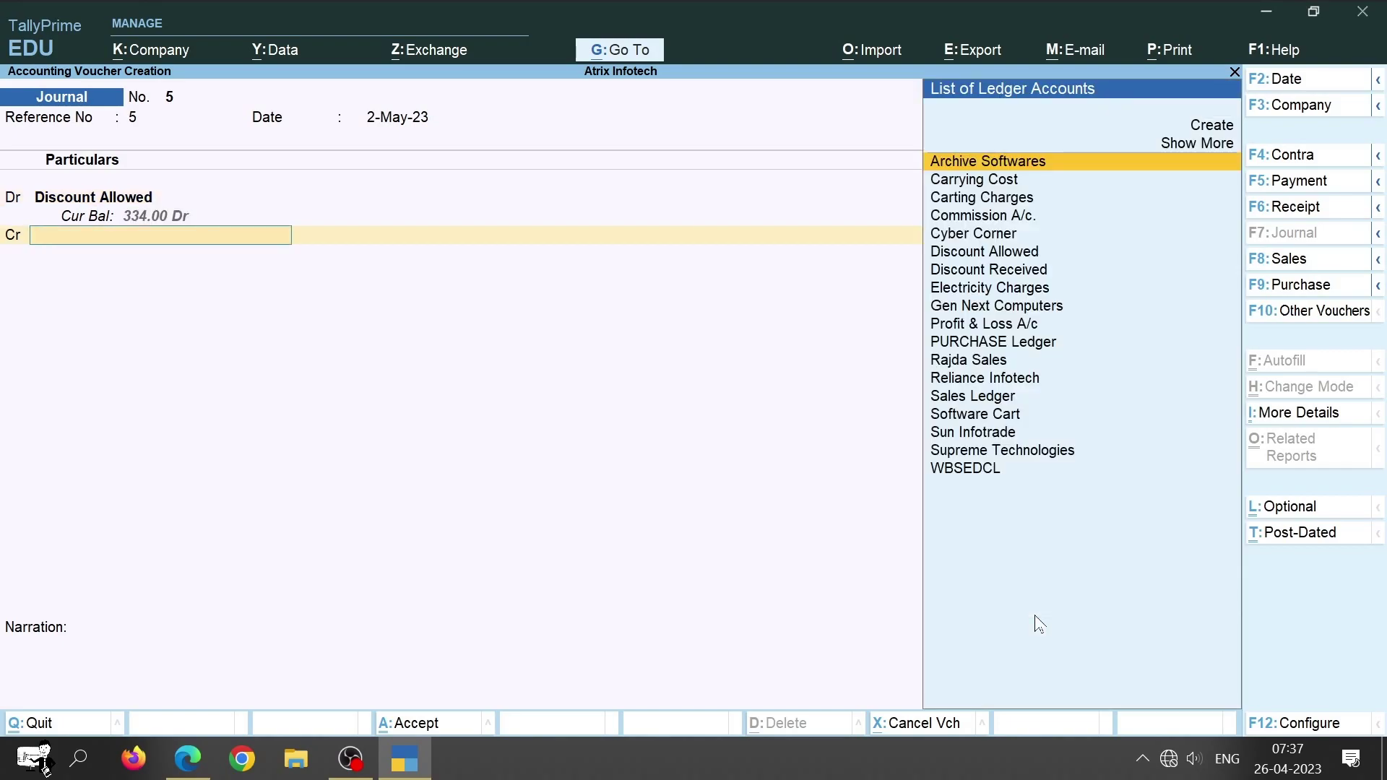
text(Su)
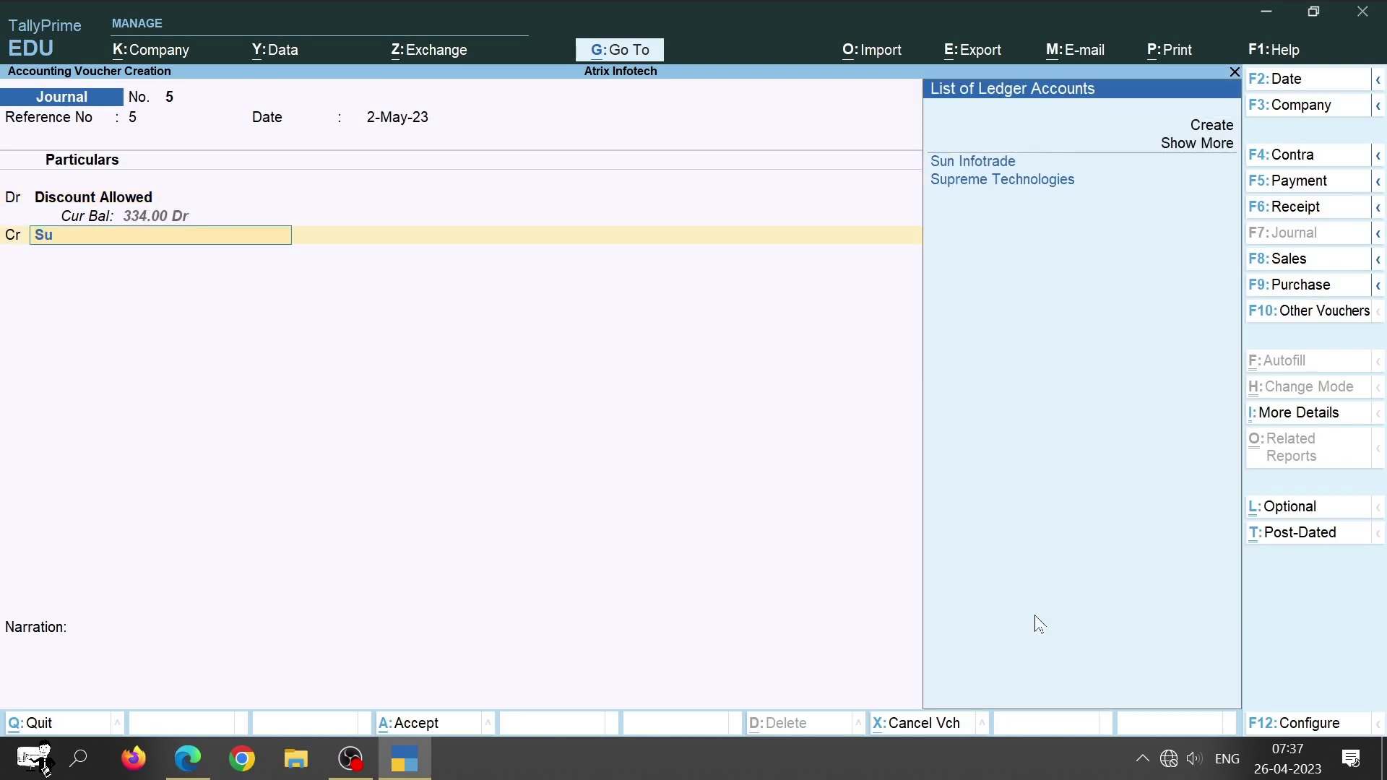
key(Down)
key(Return)
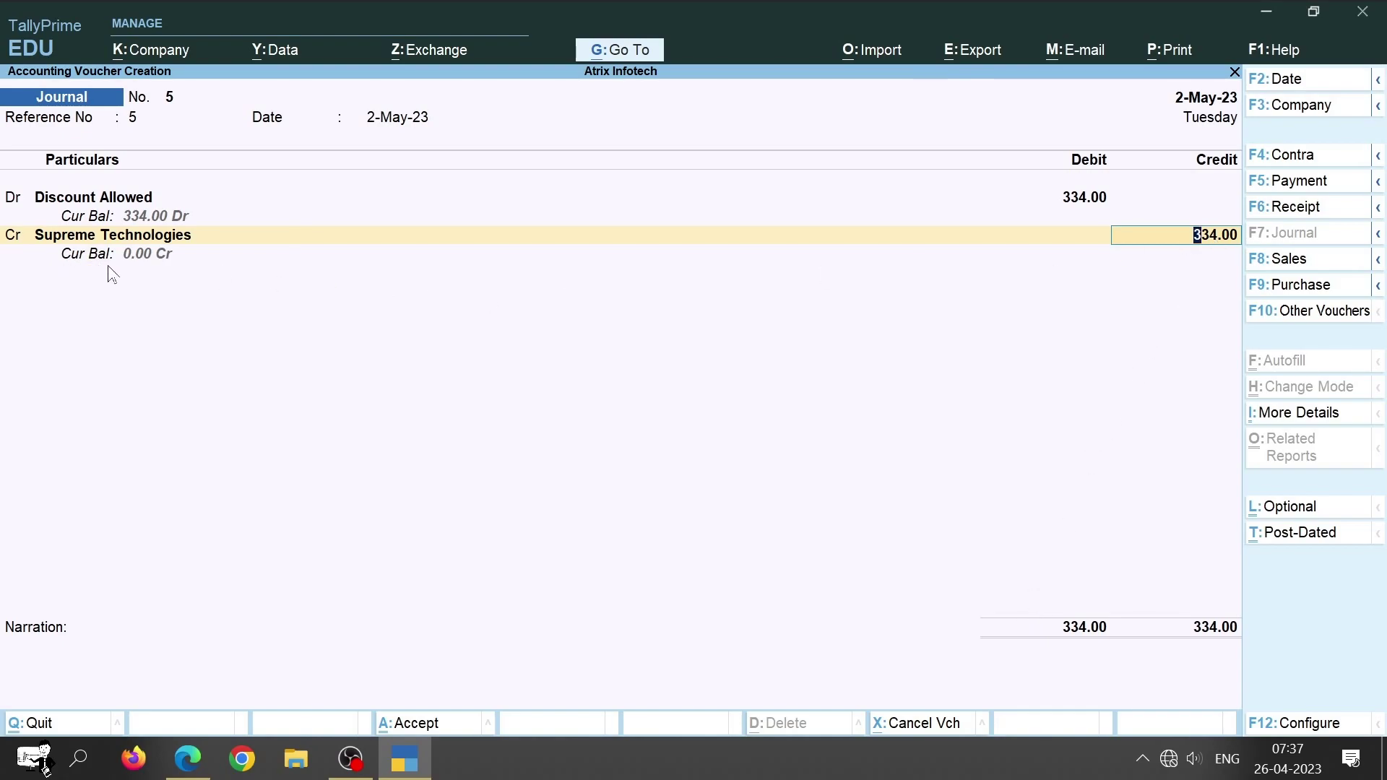
key(Return)
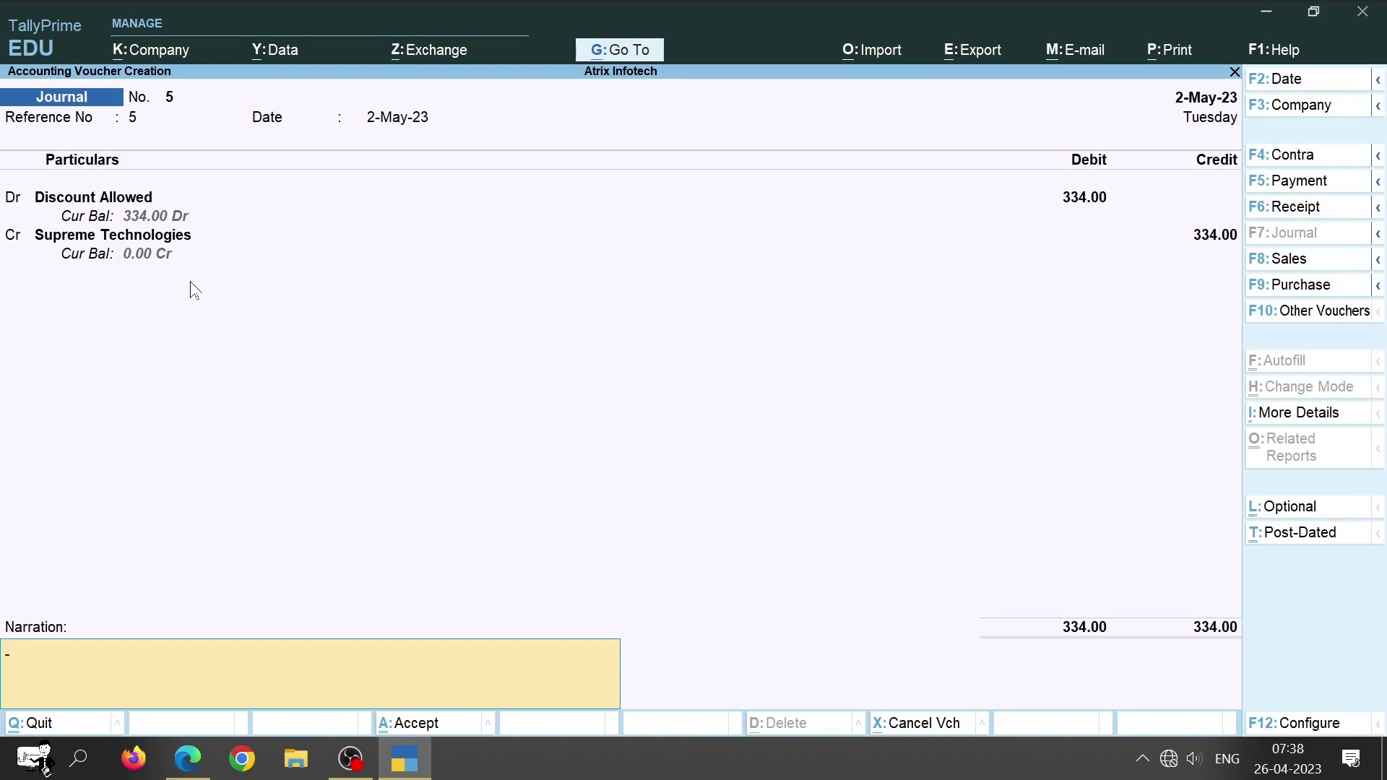
key(ctrl)
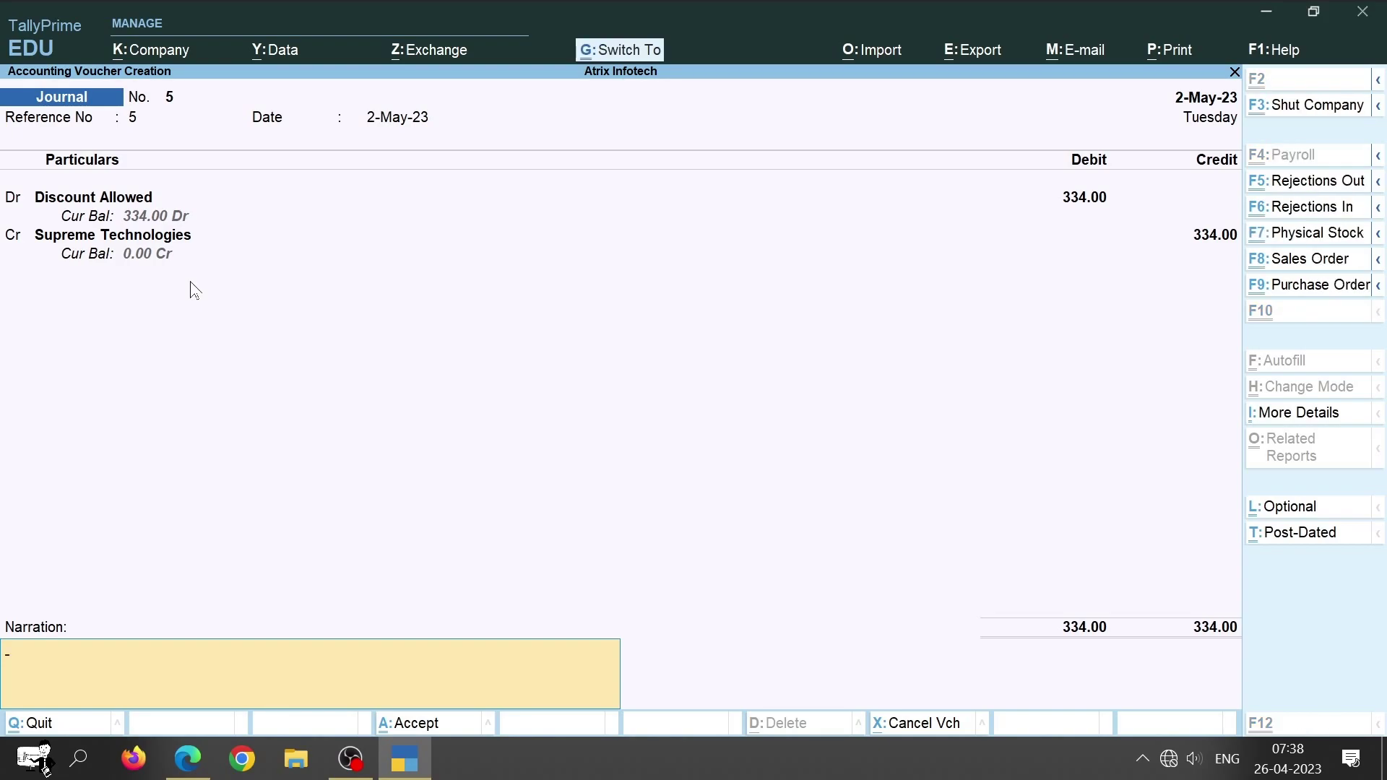
key(ctrl+a)
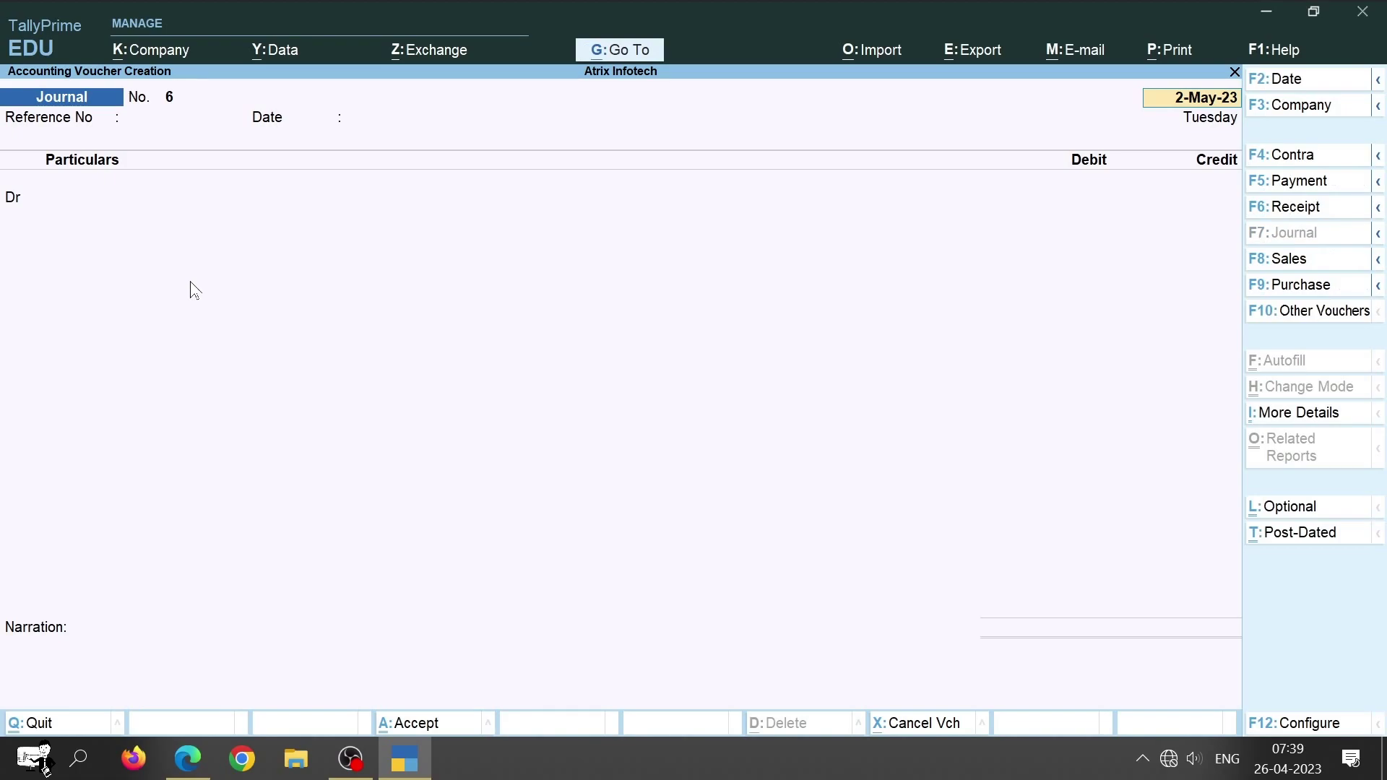